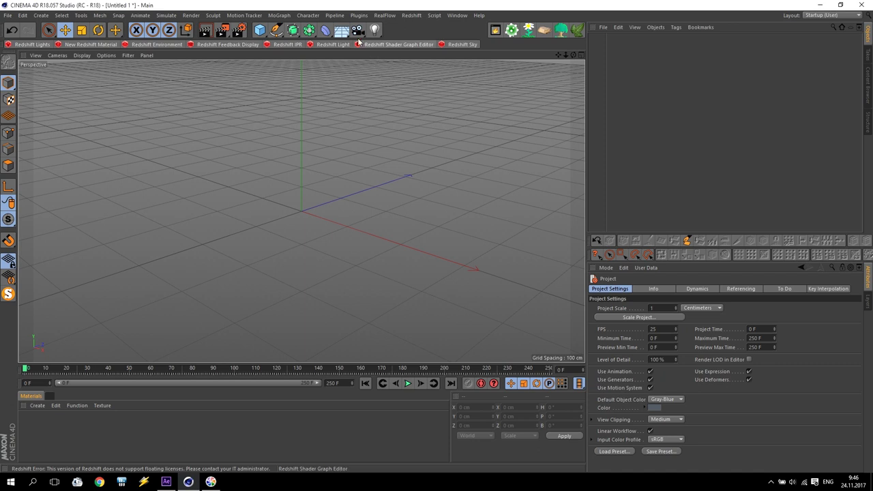
Add a TurbulenceFD Container, make its grid 150 cm tall, and raise it to Y 66.6 cm
left_click(358, 15)
mouse_move(370, 71)
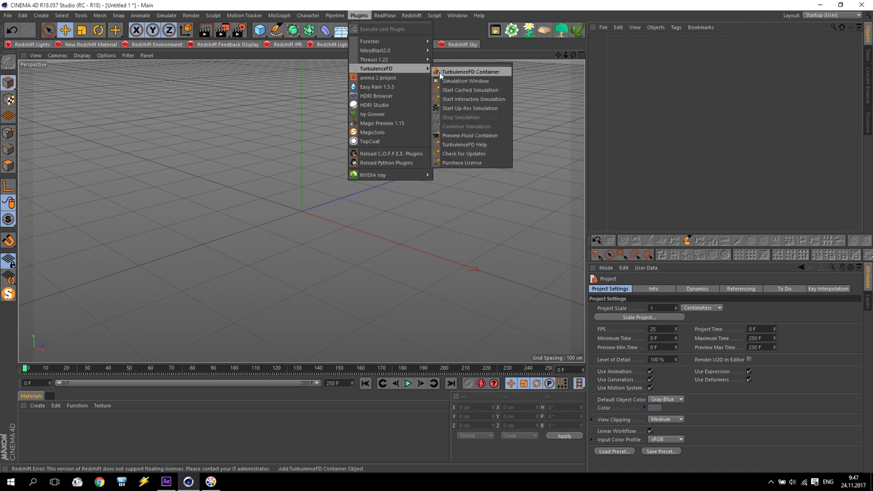
left_click(480, 73)
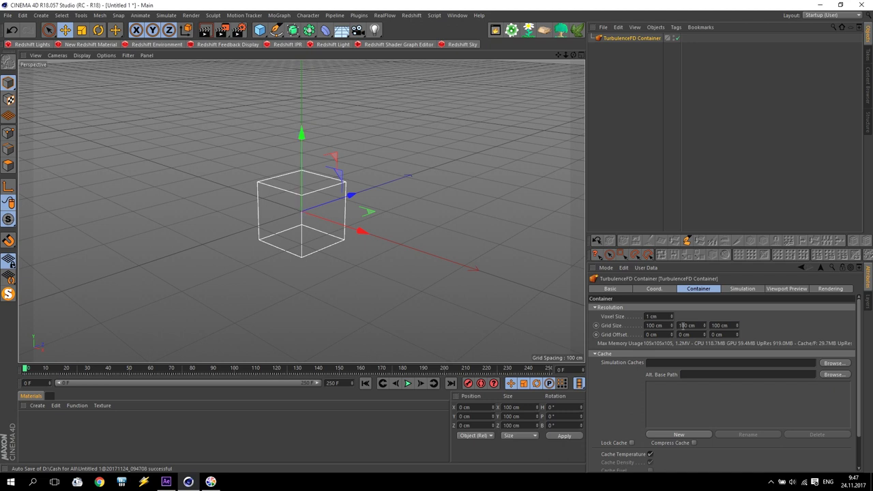
left_click_drag(683, 325, 686, 325)
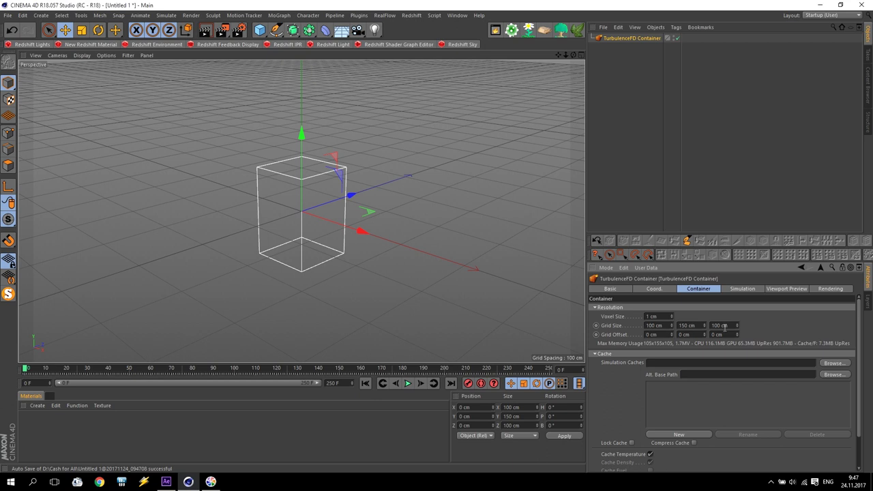
middle_click(302, 199)
left_click_drag(449, 264, 445, 247)
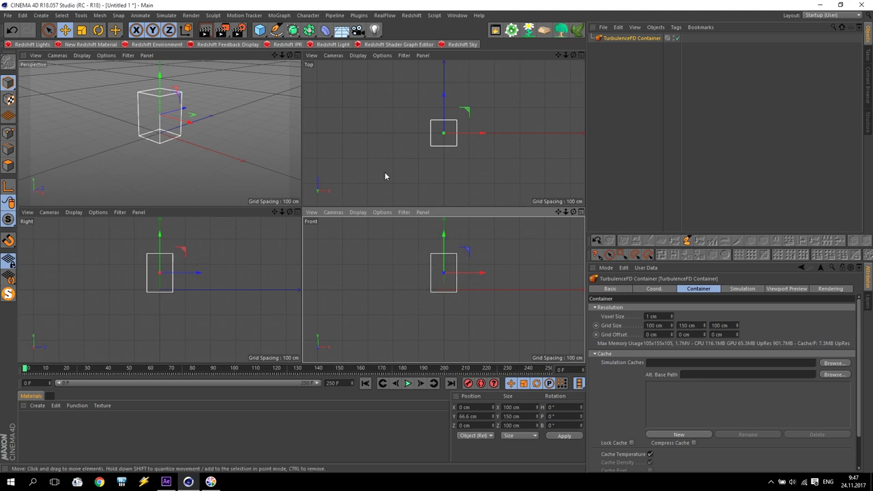
Add a Sphere with a 5 cm radius and lift it to Y 9 cm
left_click(259, 30)
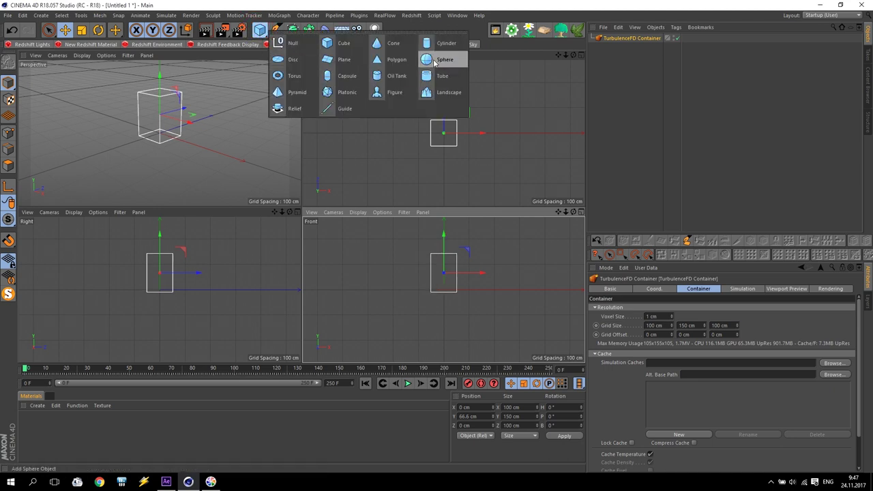
left_click(434, 62)
left_click(644, 308)
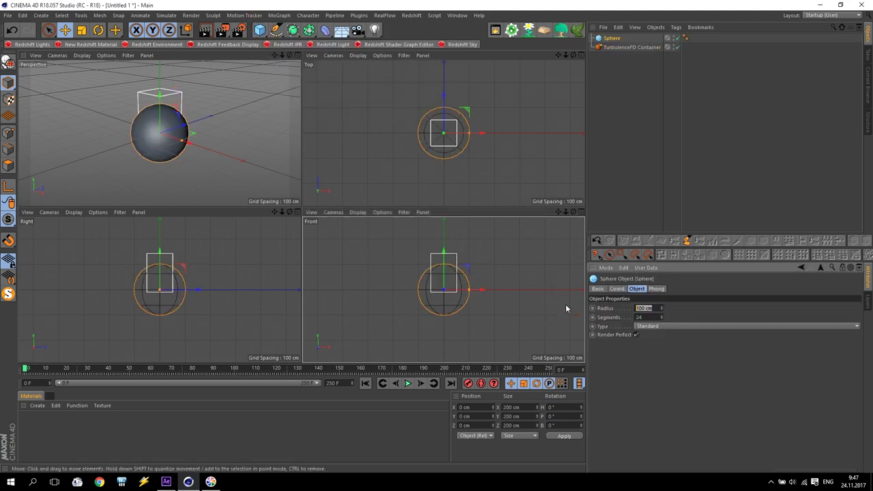
type("5")
key("Return")
left_click_drag(444, 272, 444, 267)
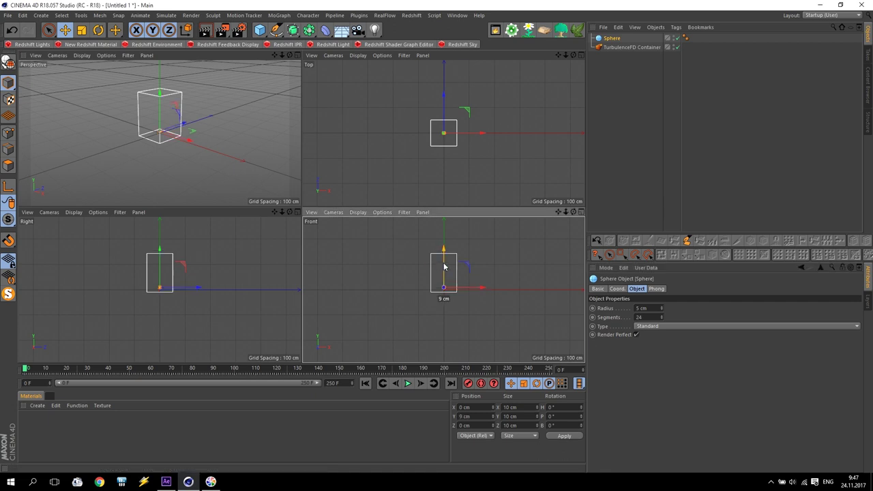
Maximise the Perspective view, orbit around the container, and select the TurbulenceFD Container
middle_click(137, 102)
scroll(316, 160, "up", 5)
scroll(326, 182, "up", 4)
mouse_move(533, 71)
left_mouse_down("alt")
mouse_move(437, 272)
mouse_move(336, 335)
left_mouse_up("alt")
left_click_drag(532, 100, 495, 112, "alt")
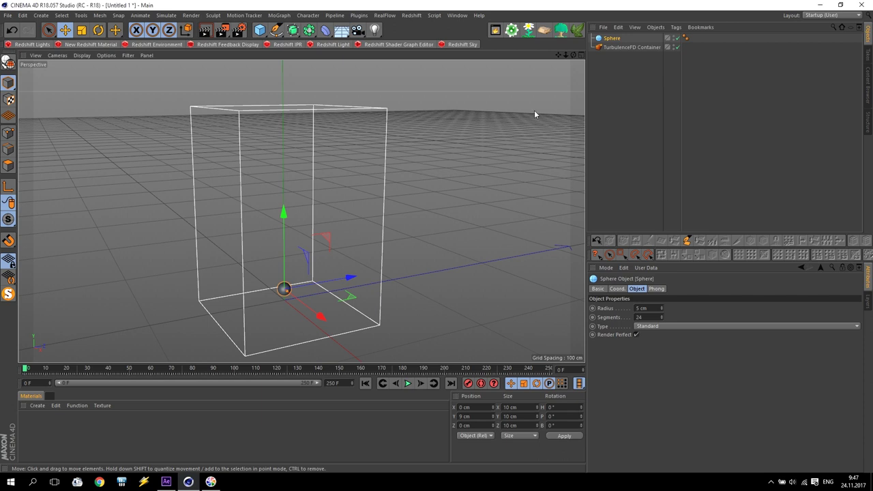
left_click(632, 47)
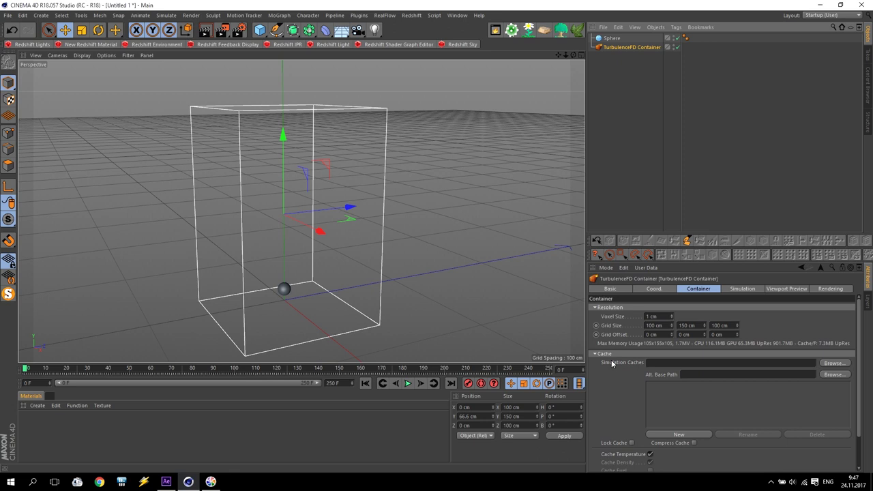
Point both Simulation Caches and Alt. Base Path to the D:\Cash for FumeFX folder
left_click(844, 366)
left_click(195, 47)
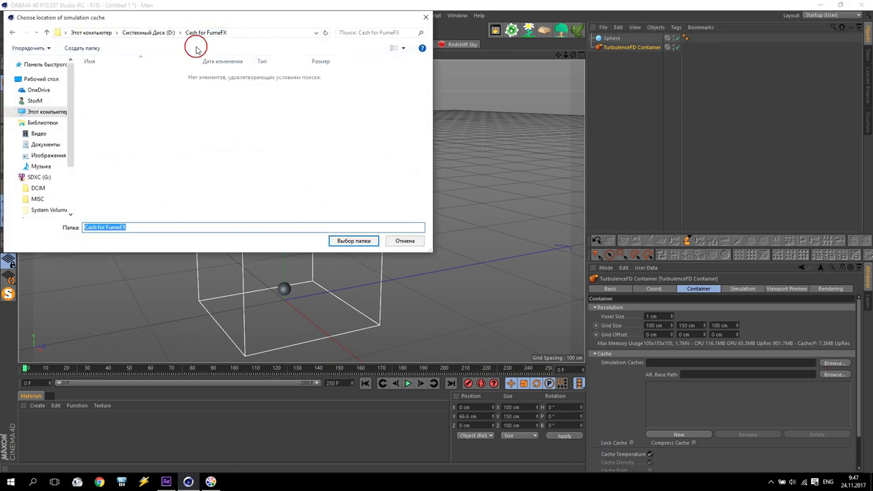
left_click(353, 241)
left_click(833, 374)
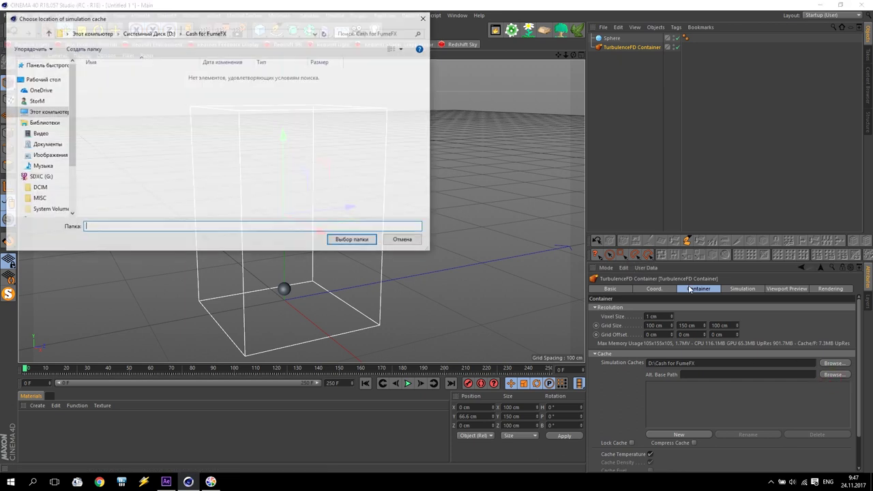
left_click(213, 33)
left_click(353, 241)
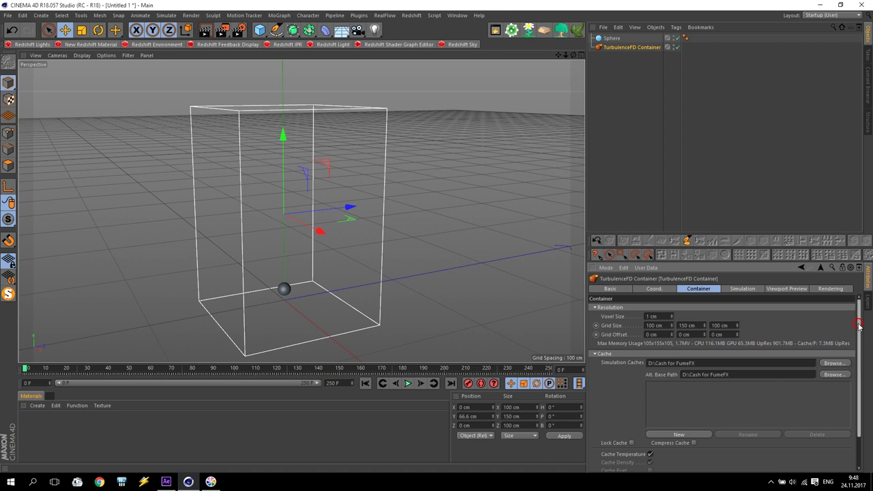
Enable Cache Velocity in the container's cache settings
scroll(859, 341, "down", 2)
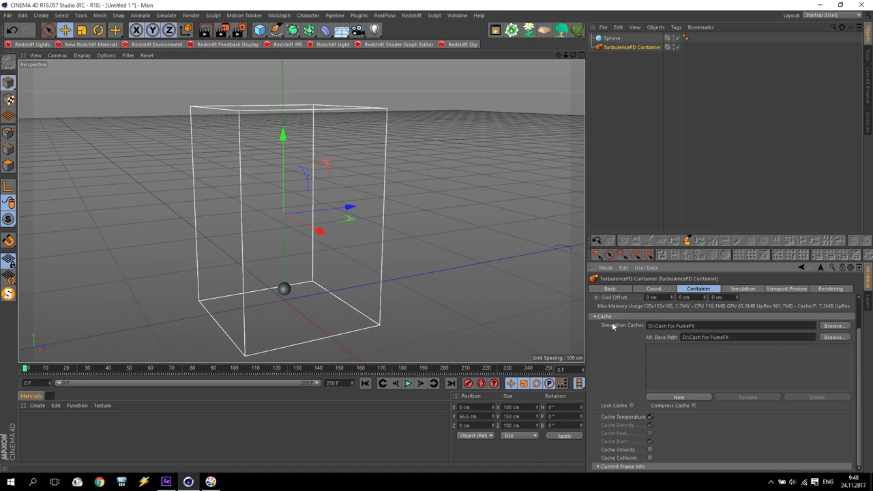
left_click(650, 450)
scroll(859, 361, "up", 2)
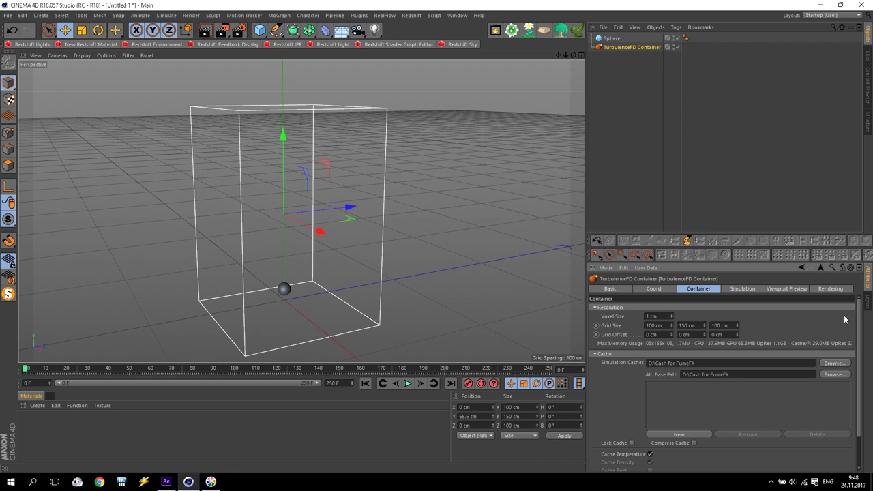
Set the viewport preview to the Density channel with the Fire Shader, then view Simulation settings
left_click(793, 292)
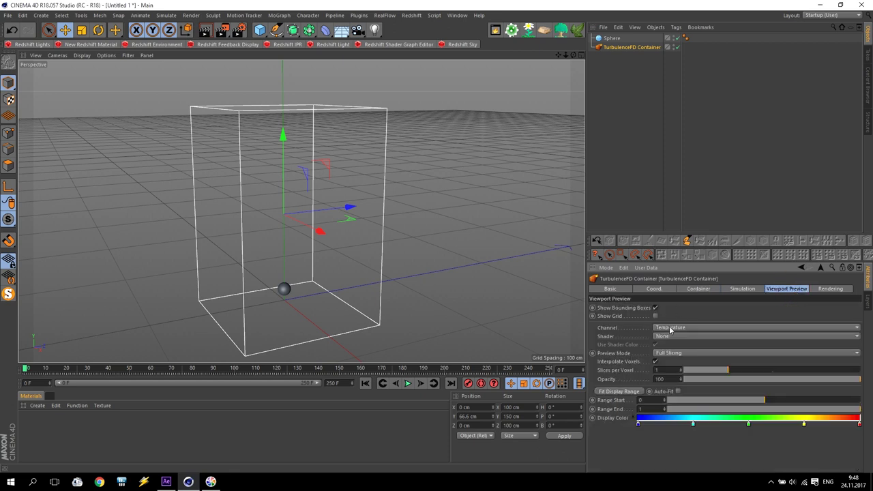
left_click(670, 328)
left_click(671, 338)
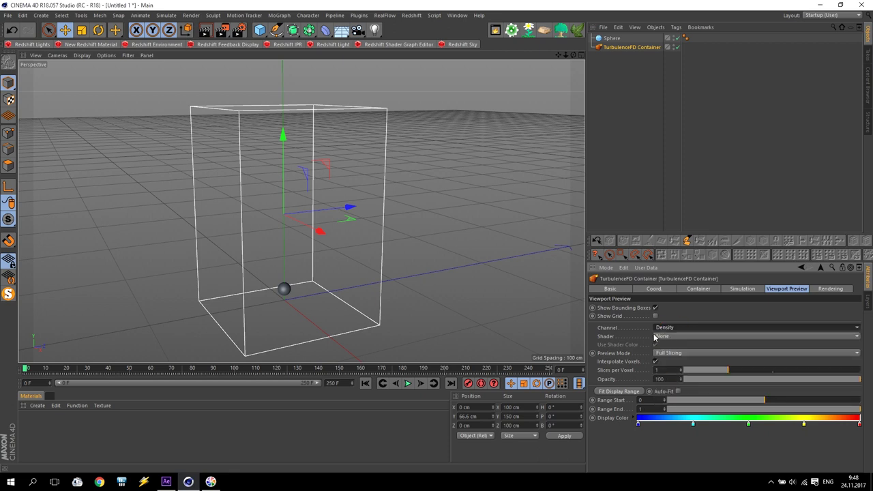
left_click(666, 337)
left_click(679, 354)
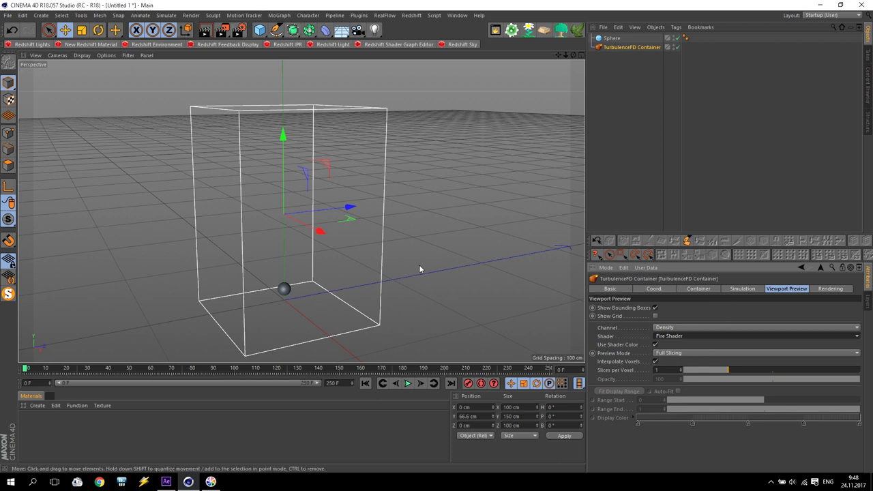
left_click(743, 289)
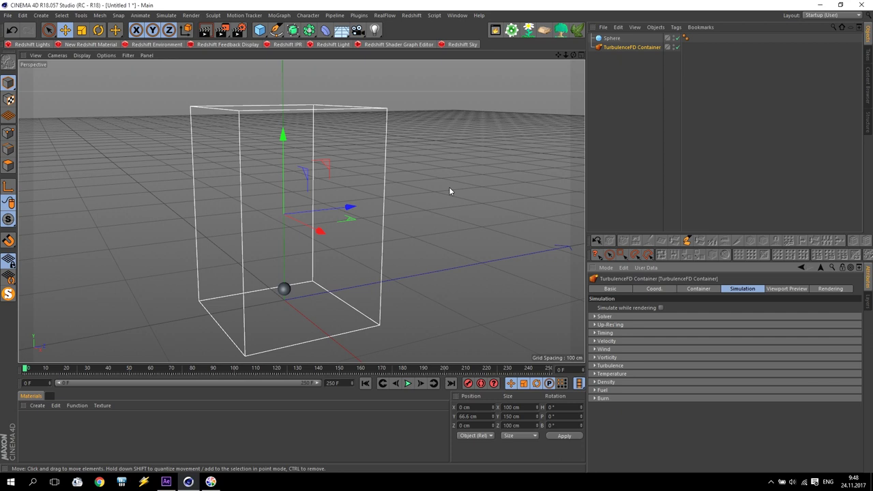
Attach a TurbulenceFD Emitter tag to the Sphere
left_click(611, 39)
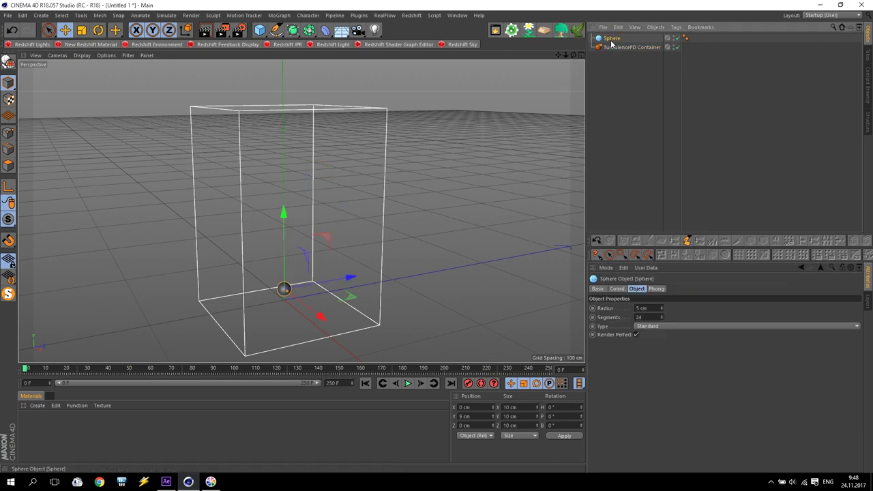
left_click(676, 27)
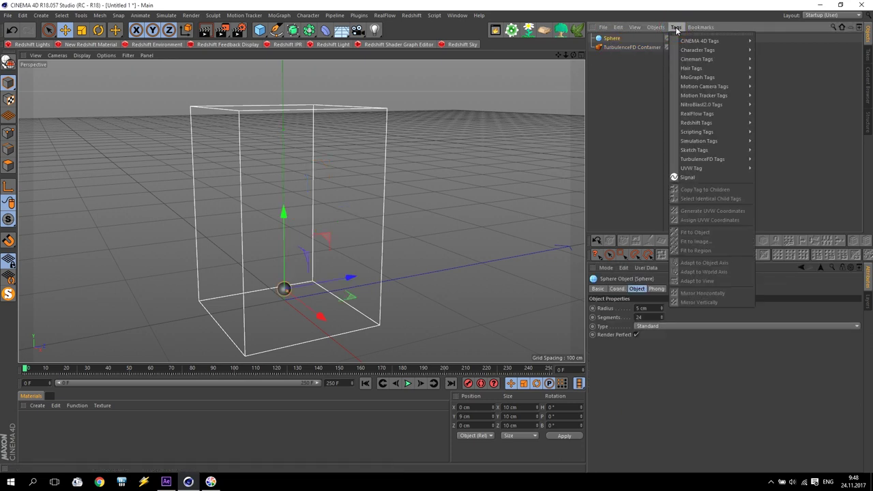
mouse_move(711, 160)
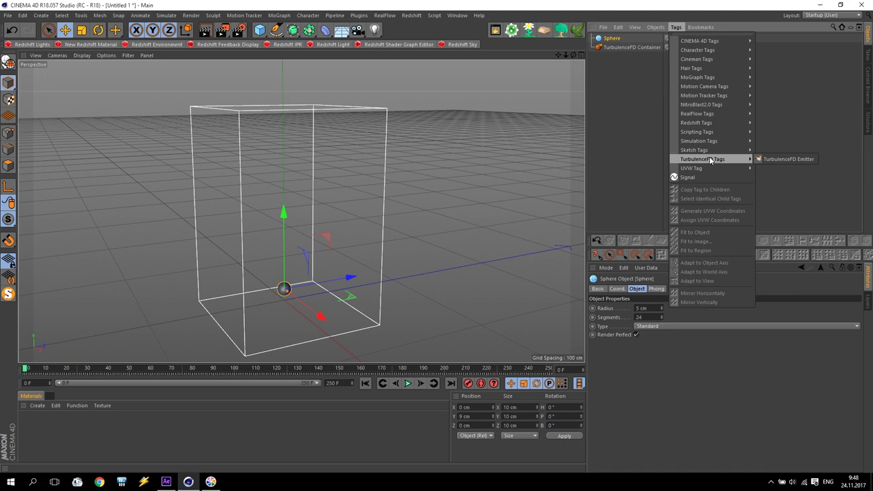
left_click(792, 160)
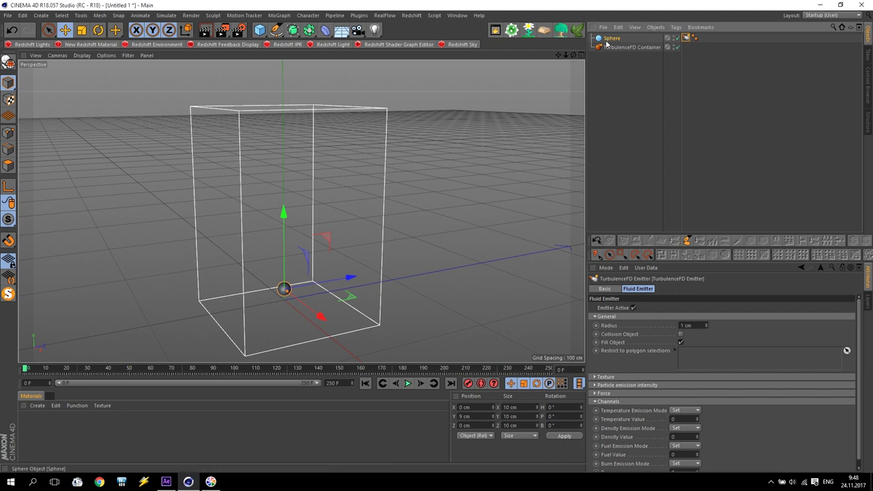
Set the emitter's Temperature, Density, Fuel and Burn values to 1
scroll(859, 321, "down", 1)
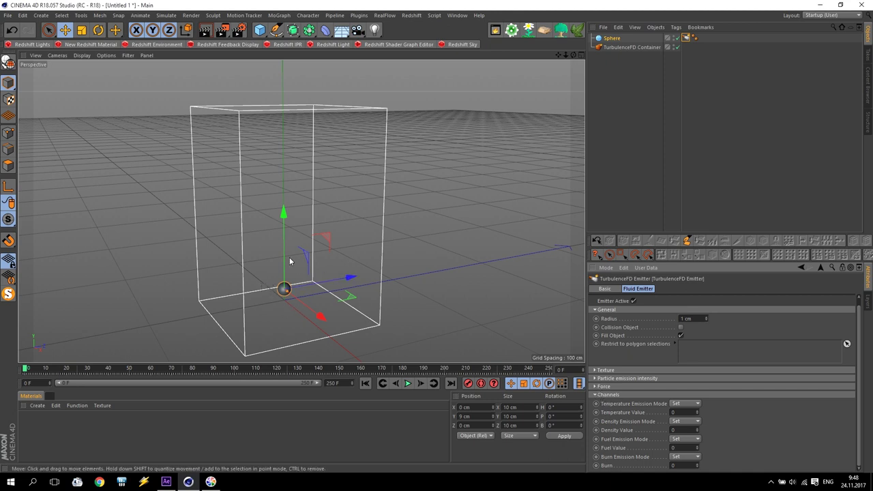
left_click(689, 412)
type("1")
left_click(682, 430)
left_click(683, 450)
type("1")
left_click(684, 466)
type("1")
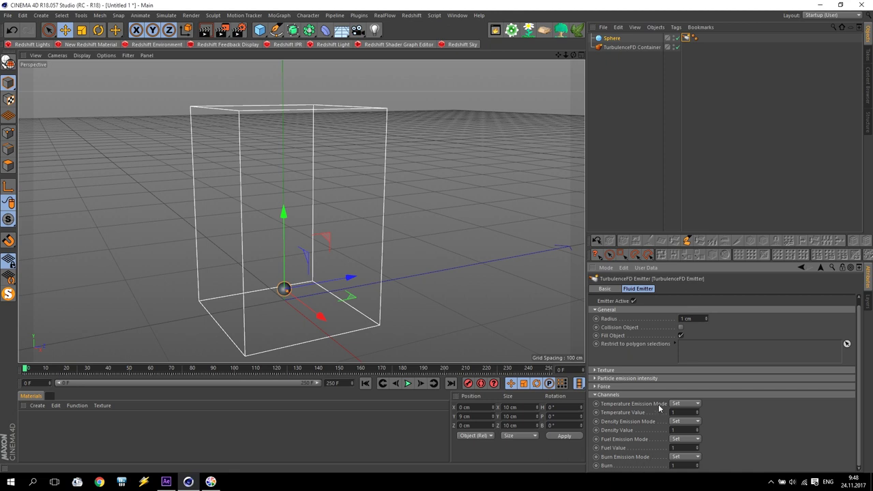
type("0")
left_click(678, 465)
type("0")
left_click(607, 465)
Browse the emitter tag's setting groups and expand the Texture group
left_click(598, 395)
left_click(605, 394)
left_click(604, 394)
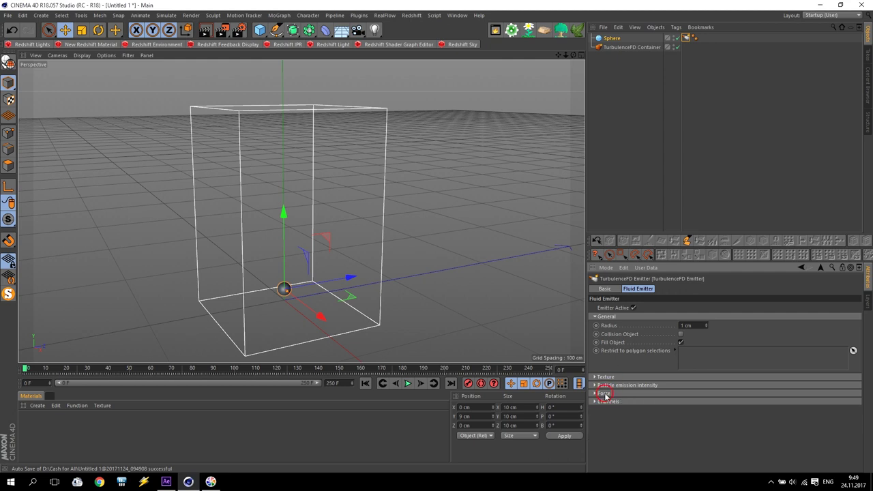
left_click(603, 391)
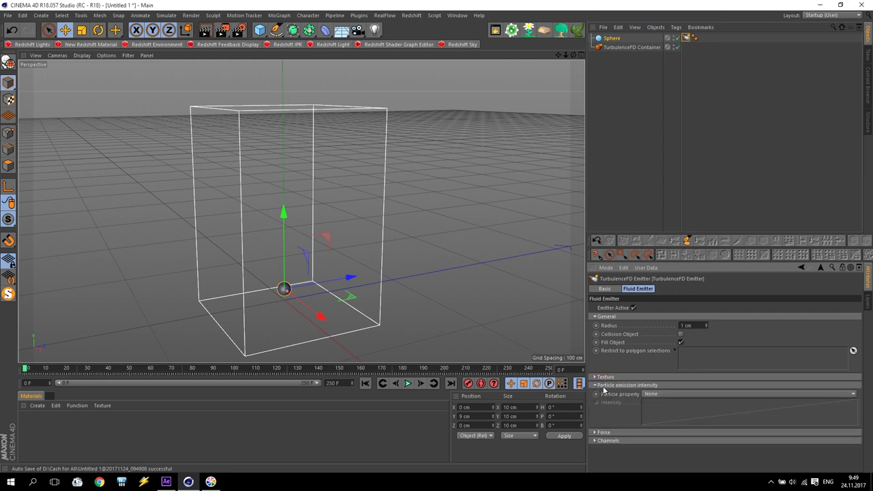
left_click(604, 393)
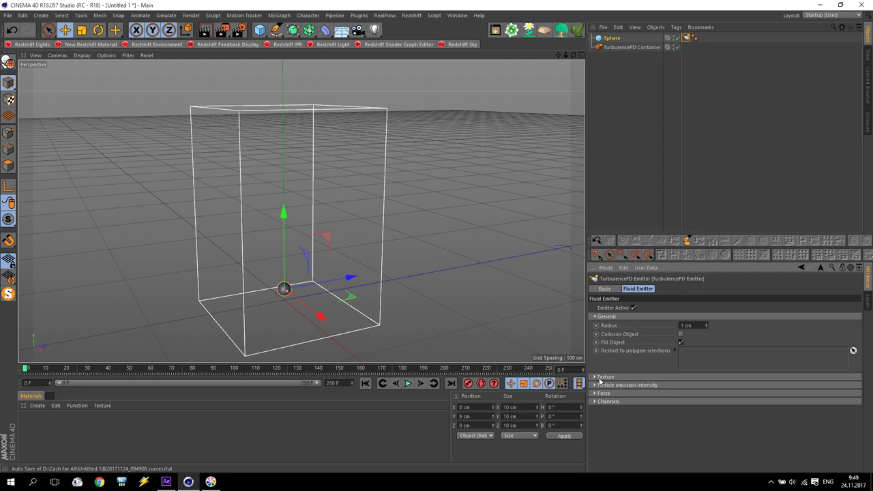
left_click(599, 377)
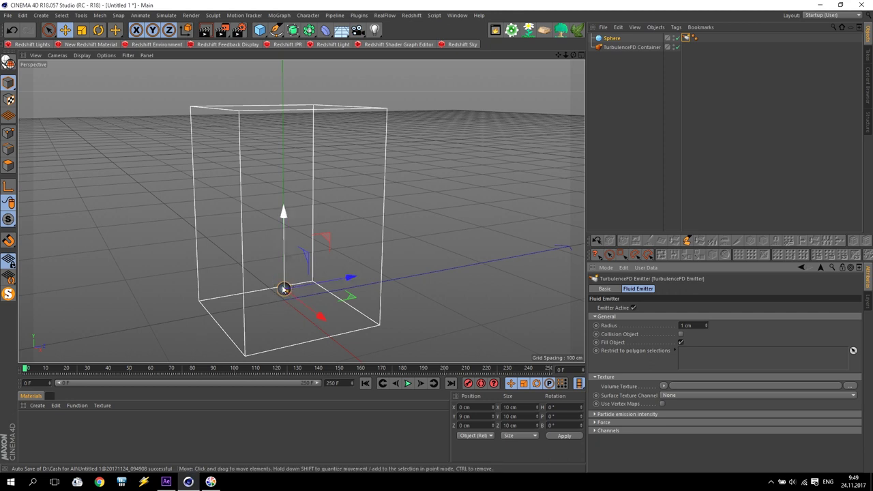
scroll(286, 293, "up", 10)
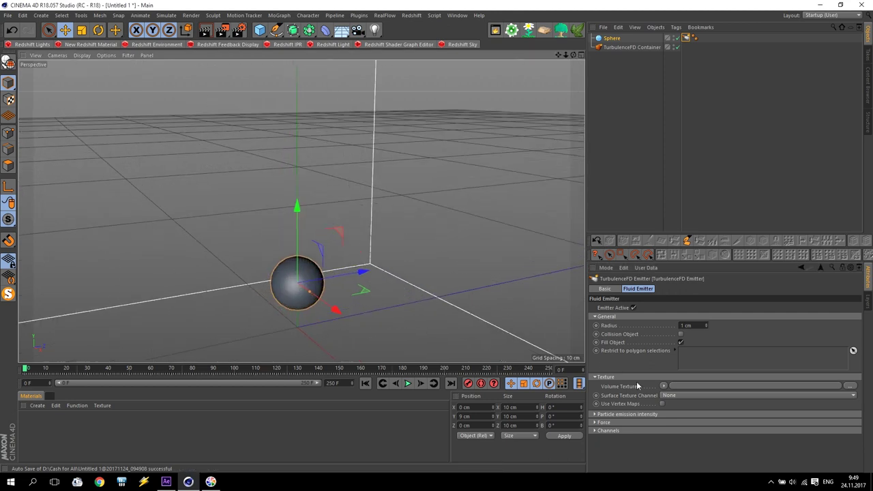
Load a Noise shader into the Volume Texture and raise its Contrast
left_click(662, 386)
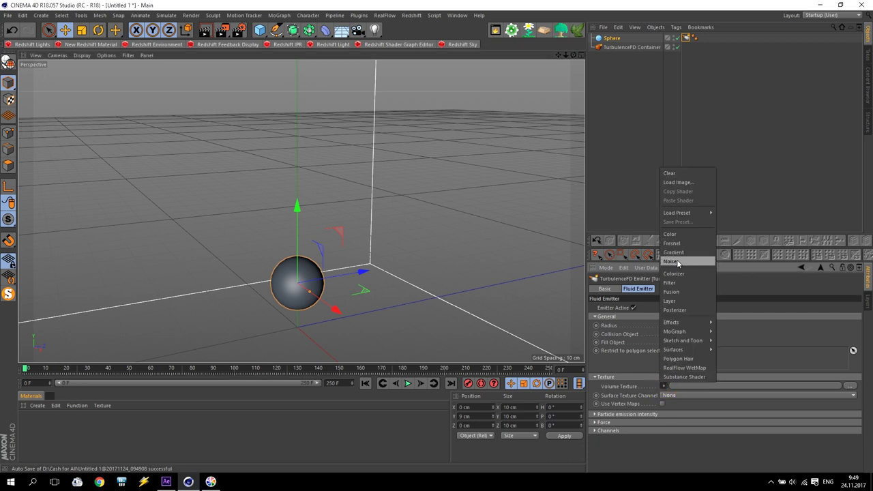
left_click(675, 262)
left_click(672, 390)
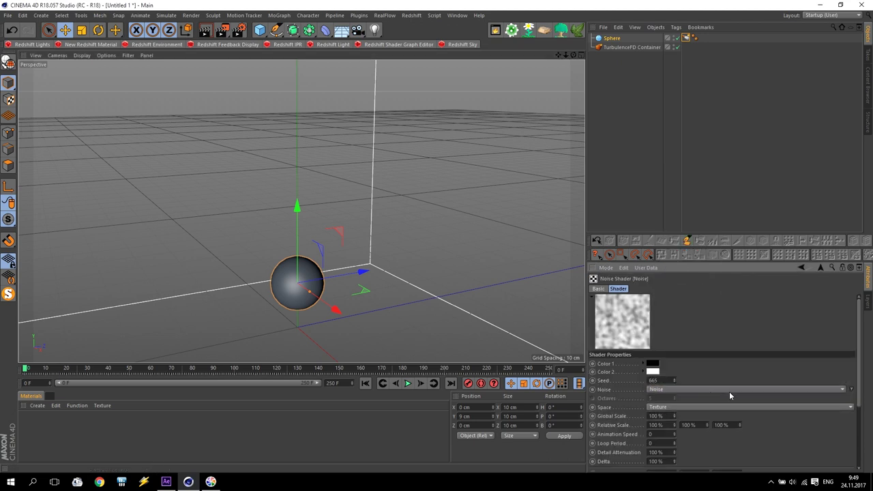
scroll(859, 362, "down", 5)
left_click_drag(765, 443, 856, 443)
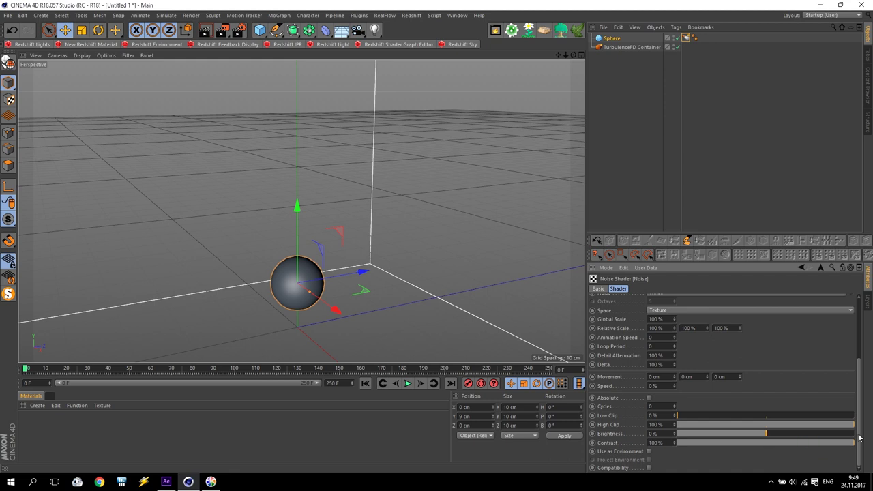
scroll(859, 436, "up", 5)
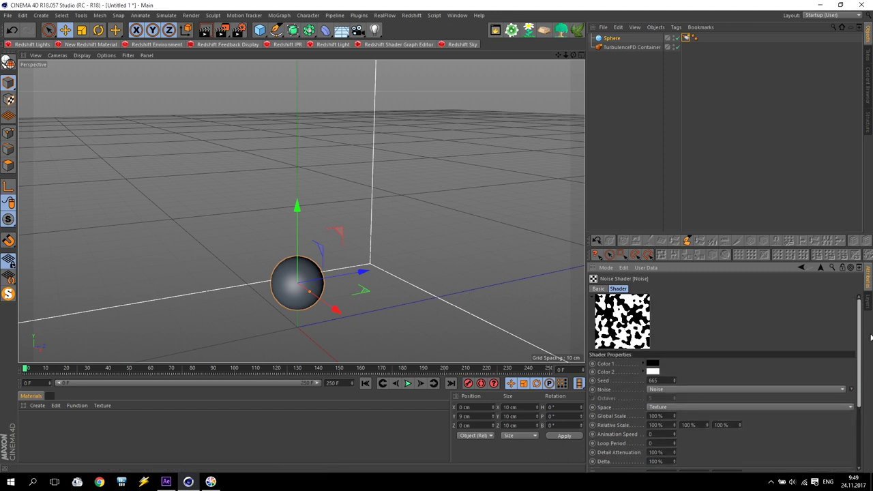
Clear the Noise shader from the emitter's Volume Texture slot
left_click(685, 38)
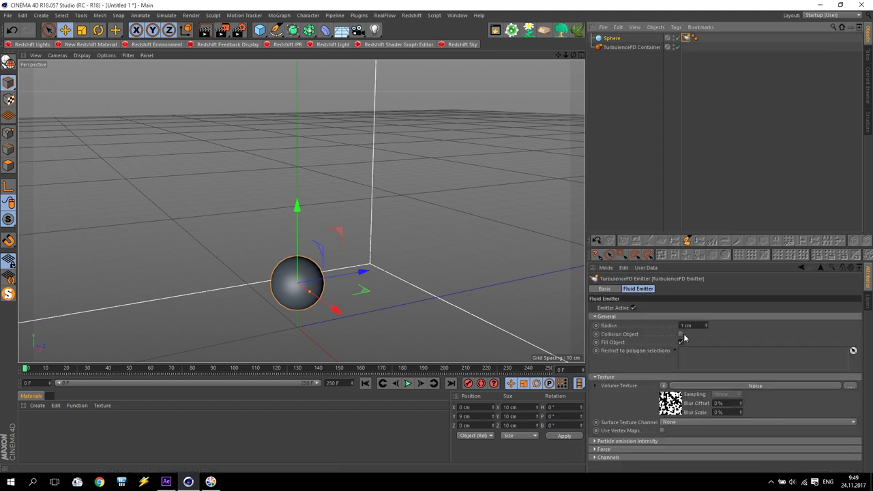
left_click(663, 385)
mouse_move(692, 219)
left_click(673, 162)
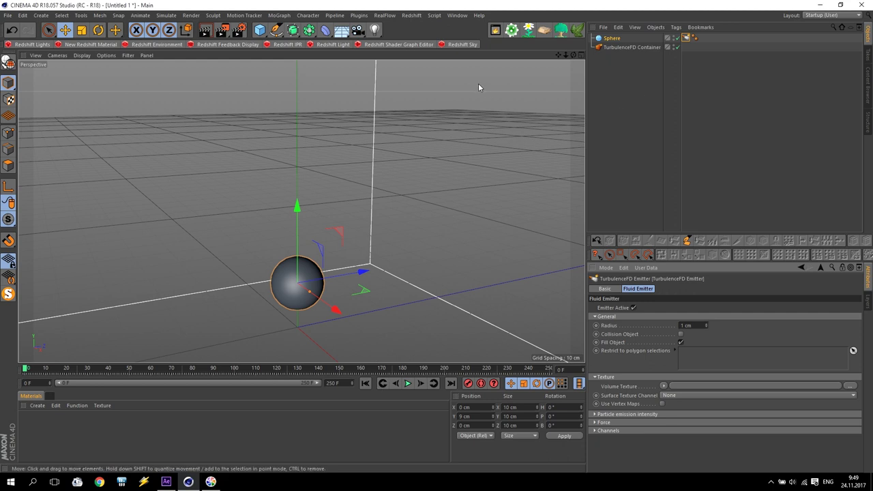
Open the TurbulenceFD Simulation Window docked in place of the Material panel
left_click(358, 16)
mouse_move(388, 71)
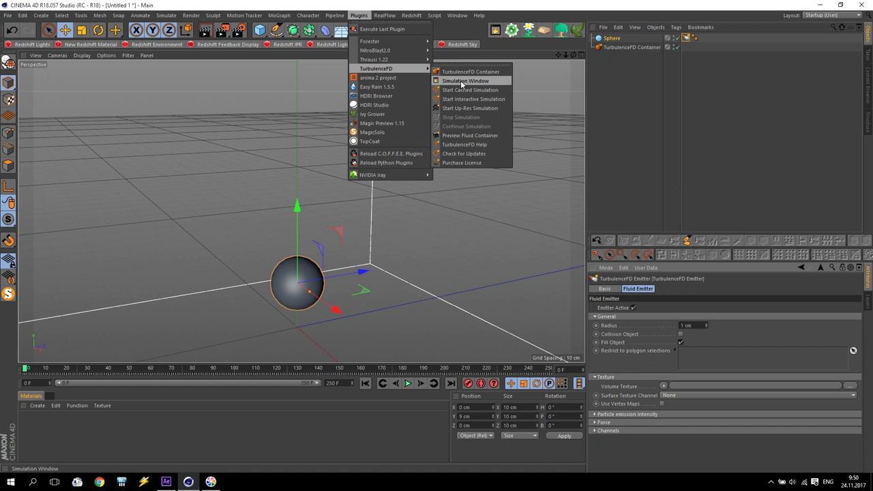
left_click(458, 7)
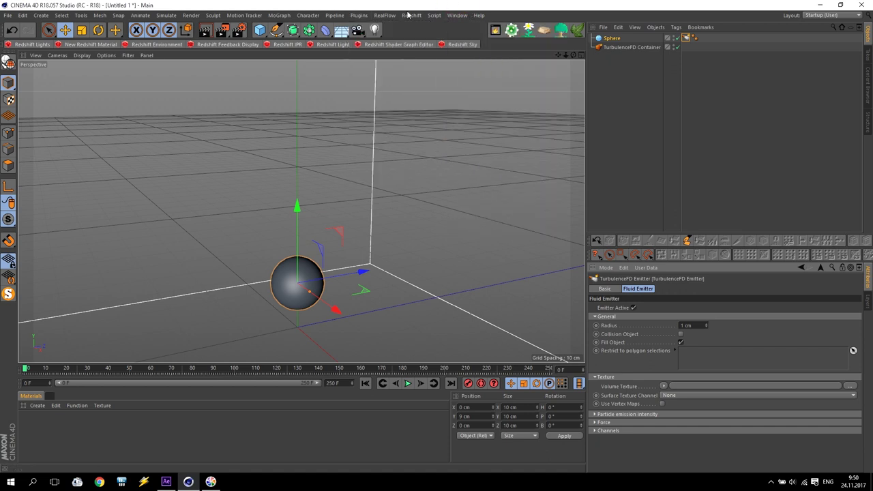
left_click(49, 395)
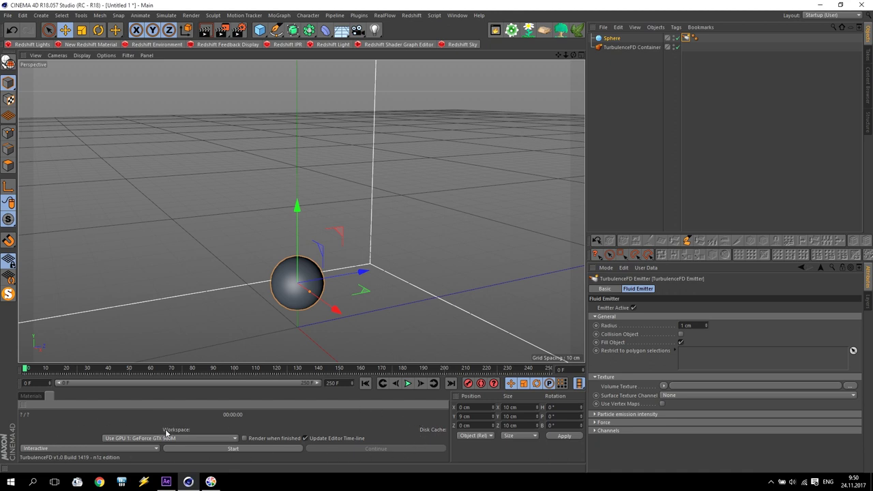
Set the simulation Workspace device to GPU 1
left_click(109, 439)
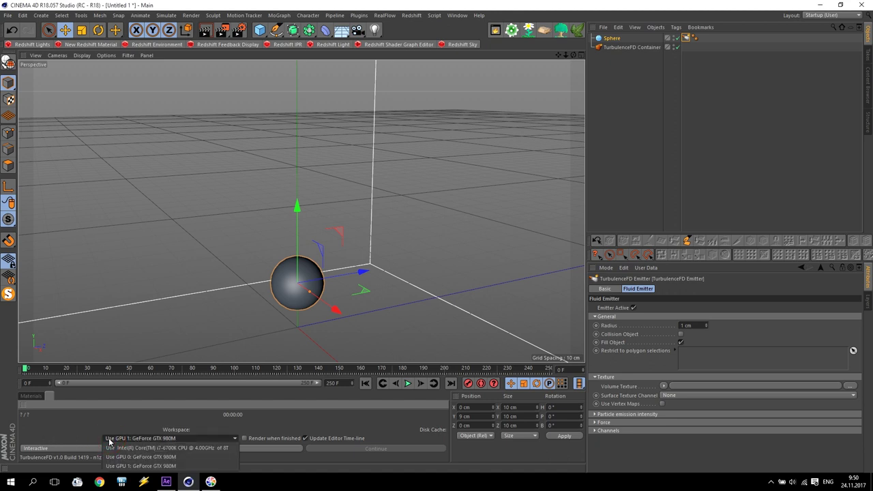
left_click(157, 441)
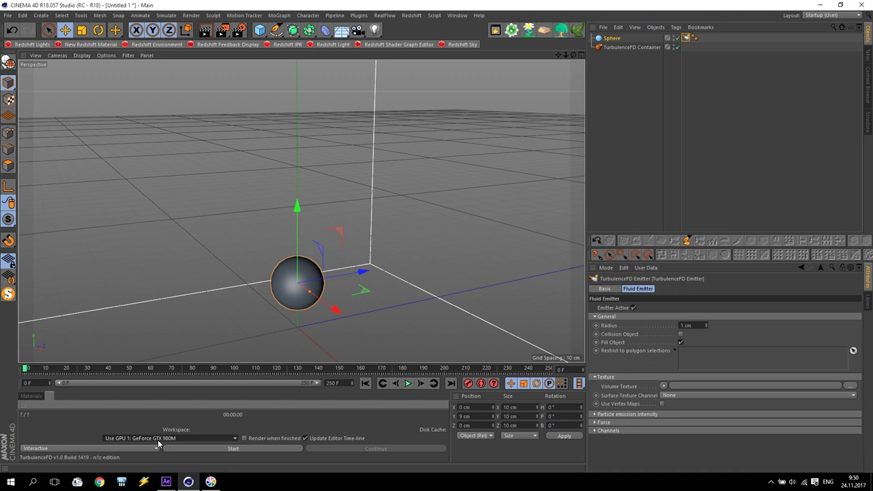
left_click(161, 439)
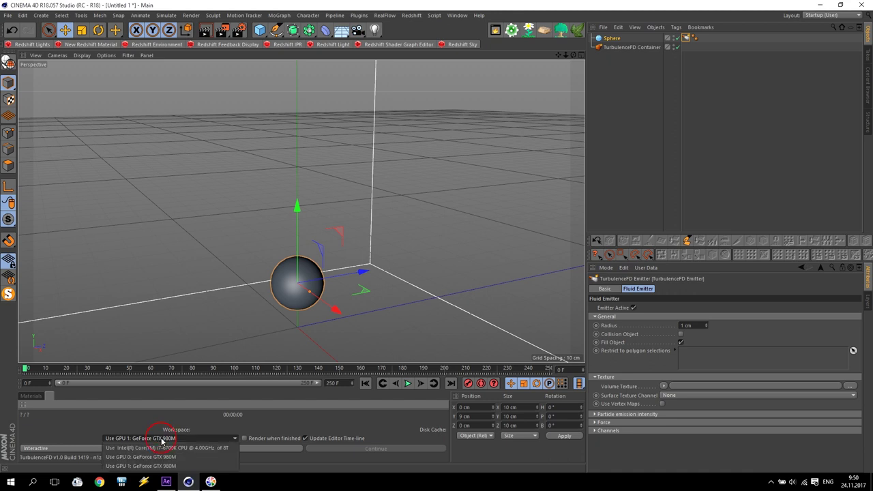
left_click(162, 467)
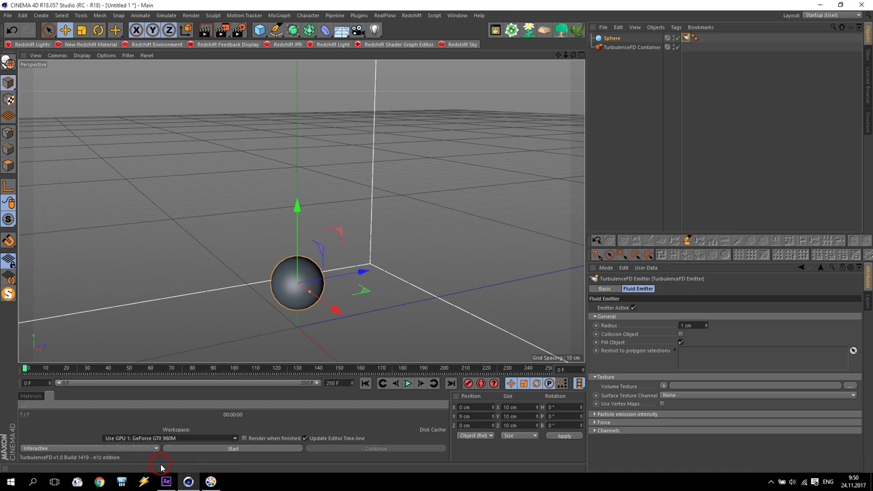
With the container selected, choose Interactive mode and start the simulation
left_click(36, 448)
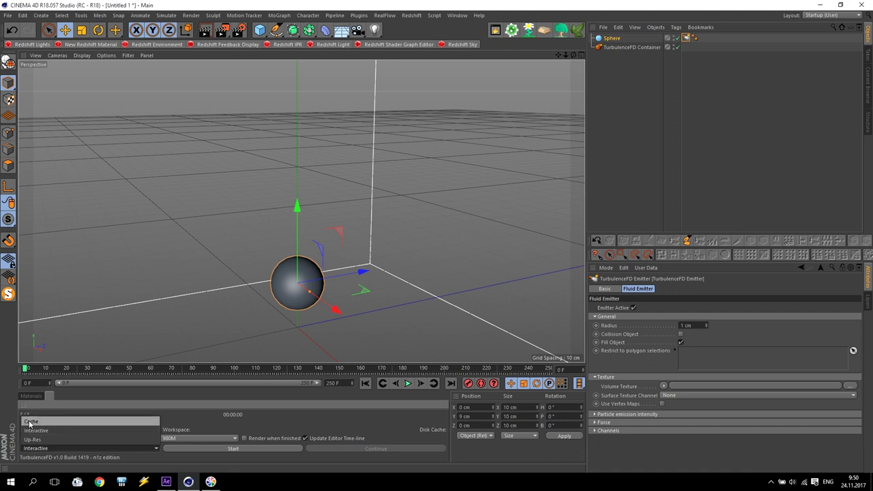
left_click(631, 47)
left_click(686, 289)
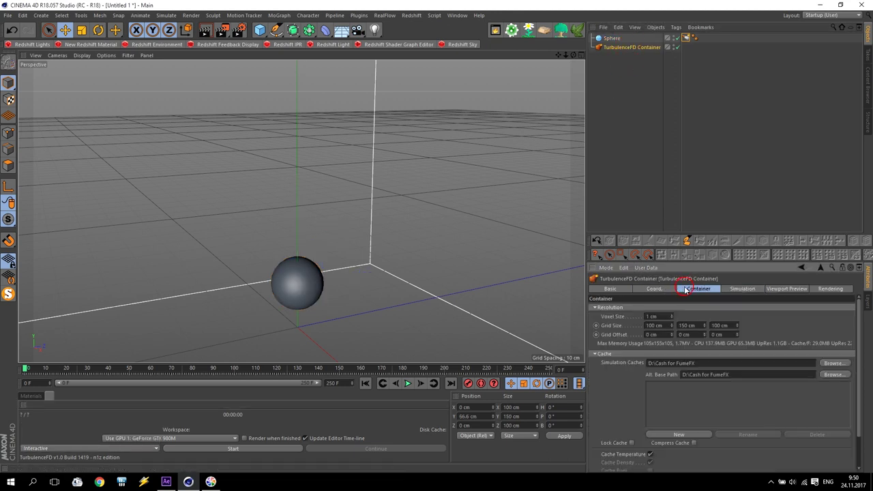
left_click(79, 449)
left_click(41, 431)
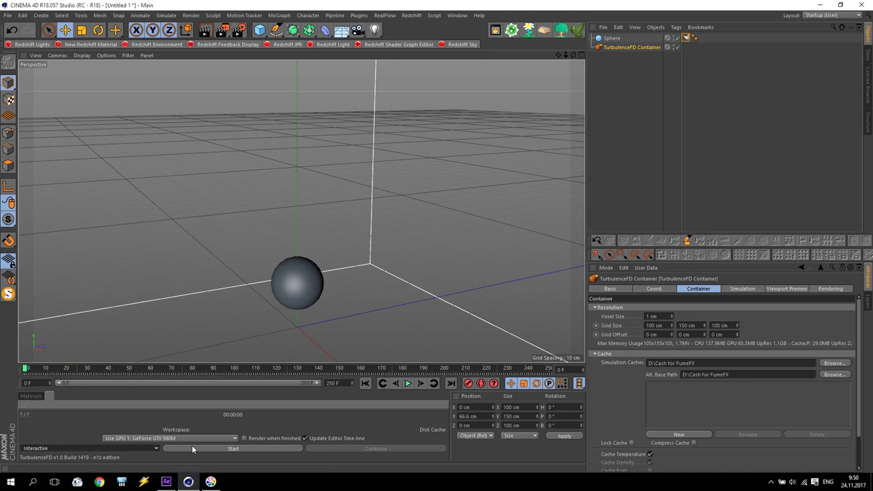
left_click(228, 449)
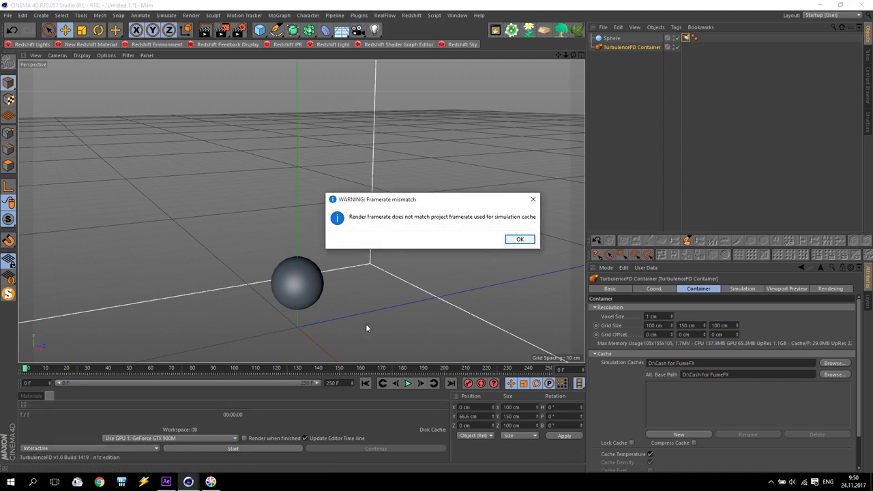
Dismiss the framerate warning, stop the simulation at frame 166, and show Simulation settings
left_click(520, 240)
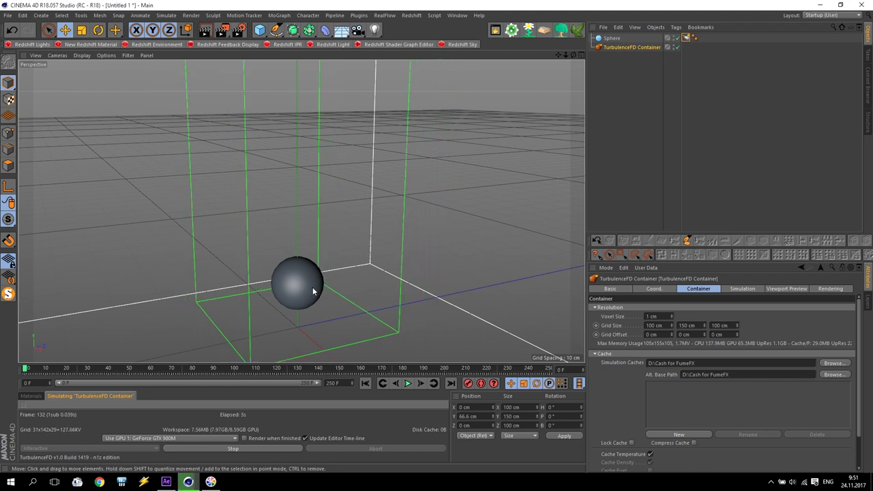
left_click(237, 449)
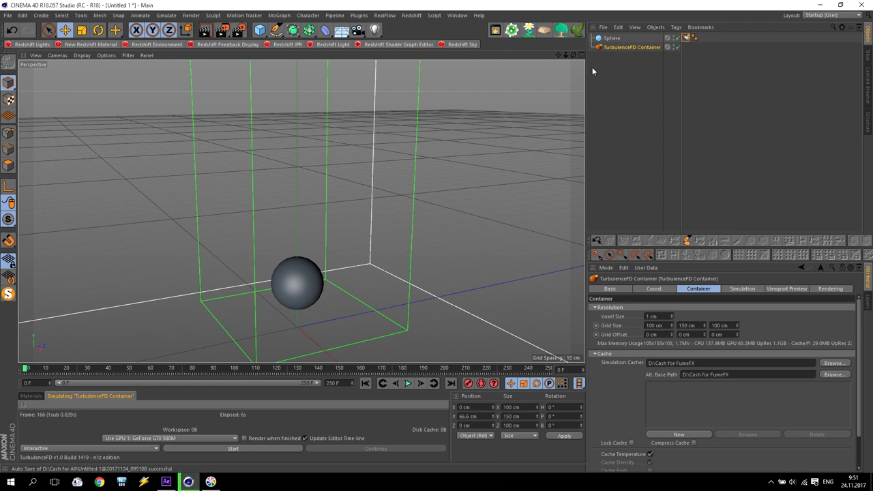
left_click(740, 289)
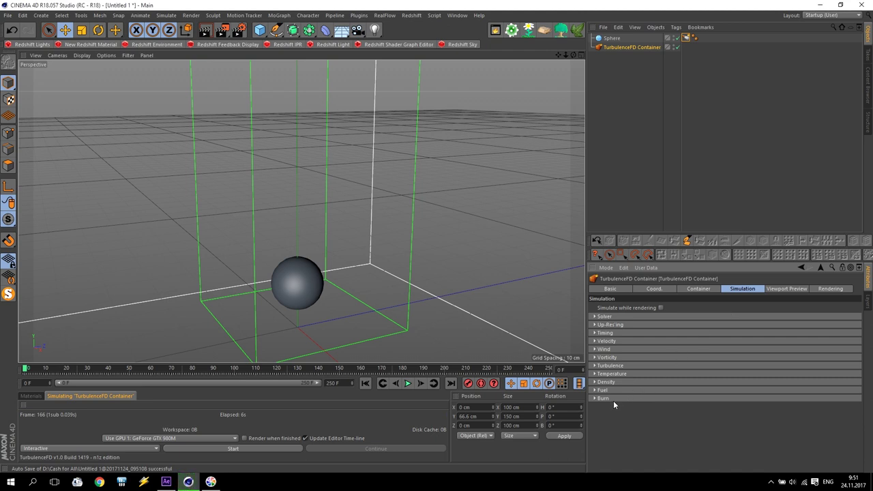
Review the container's Burn, Fuel, Density and Temperature groups, enabling the Temperature channel
left_click(595, 398)
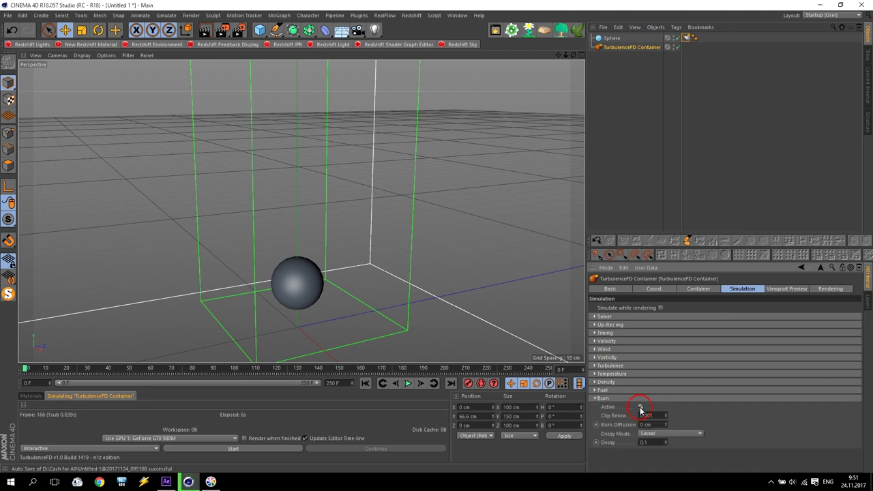
left_click(594, 398)
left_click(595, 390)
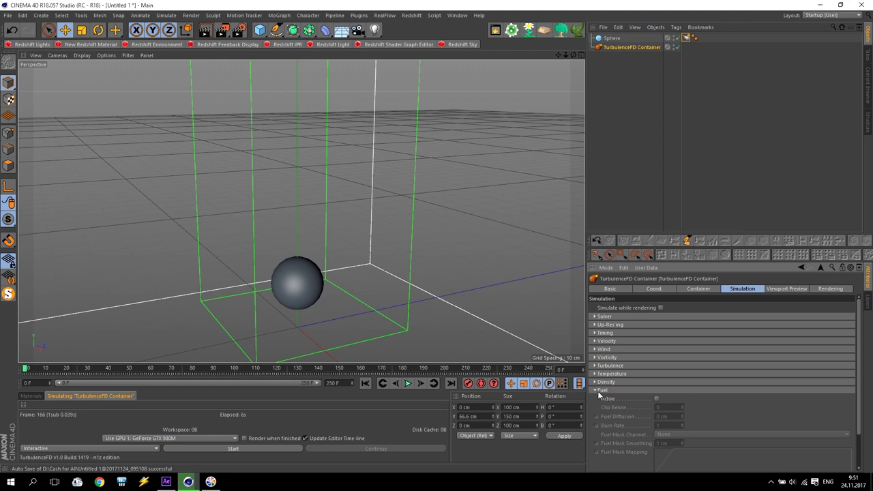
left_click(594, 390)
left_click(595, 381)
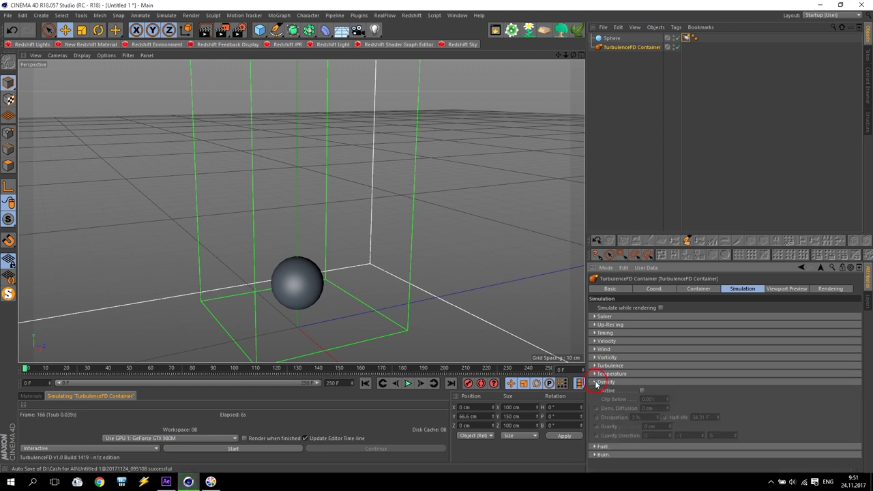
left_click(598, 382)
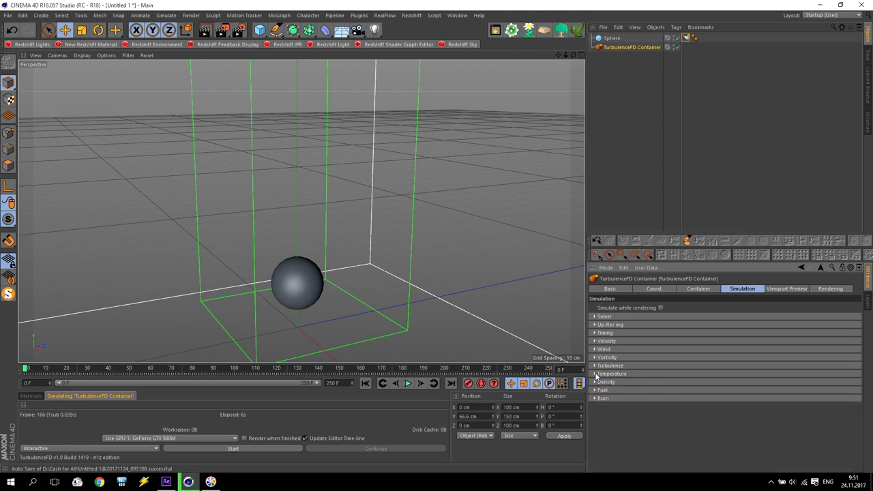
left_click(598, 373)
left_click(642, 382)
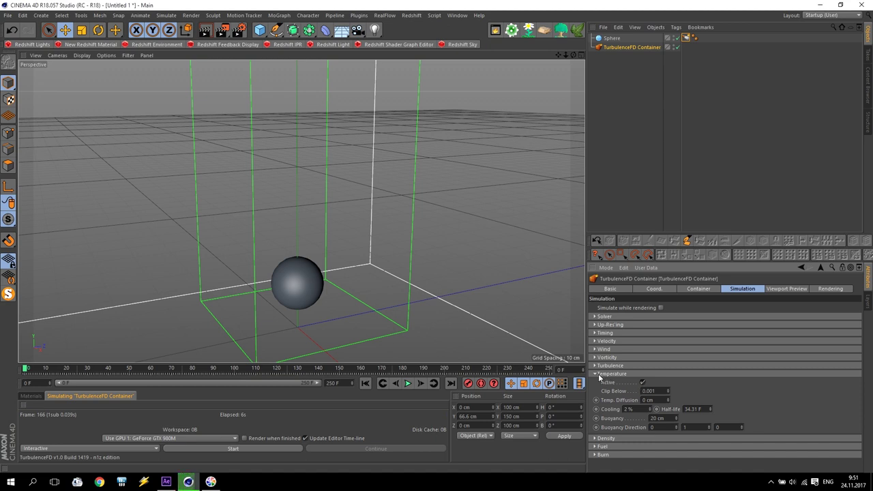
left_click(594, 374)
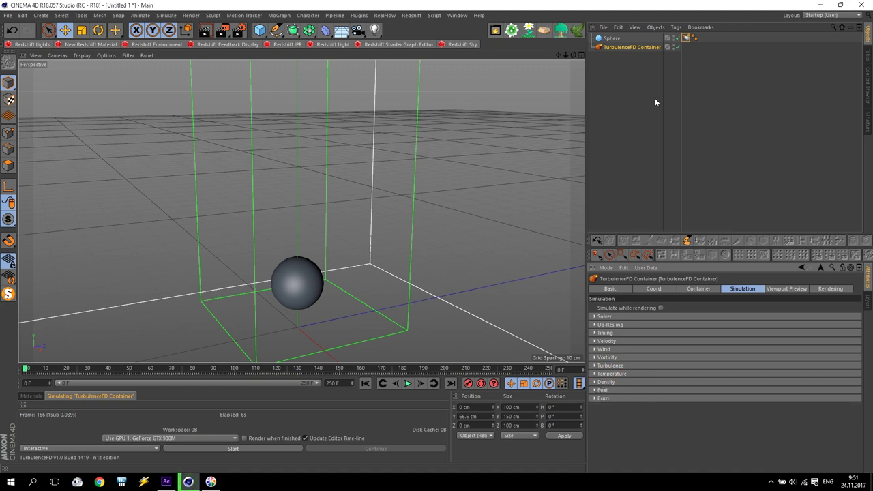
Check the emitter's Channels, recheck Fuel and Burn settings, and restart the simulation
left_click(685, 37)
left_click(604, 430)
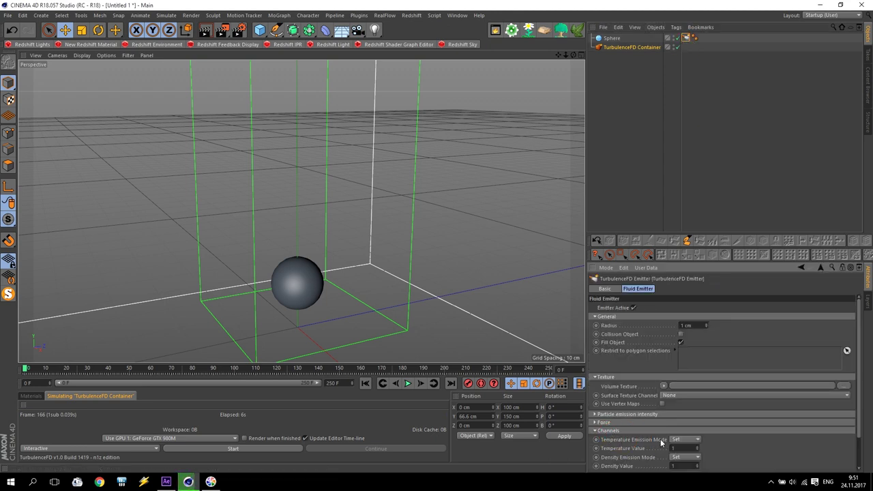
scroll(860, 387, "down", 1)
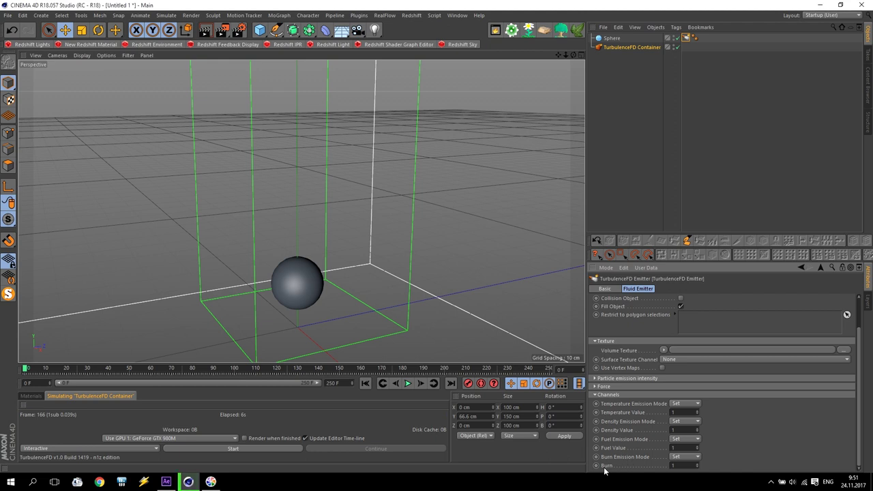
left_click(644, 48)
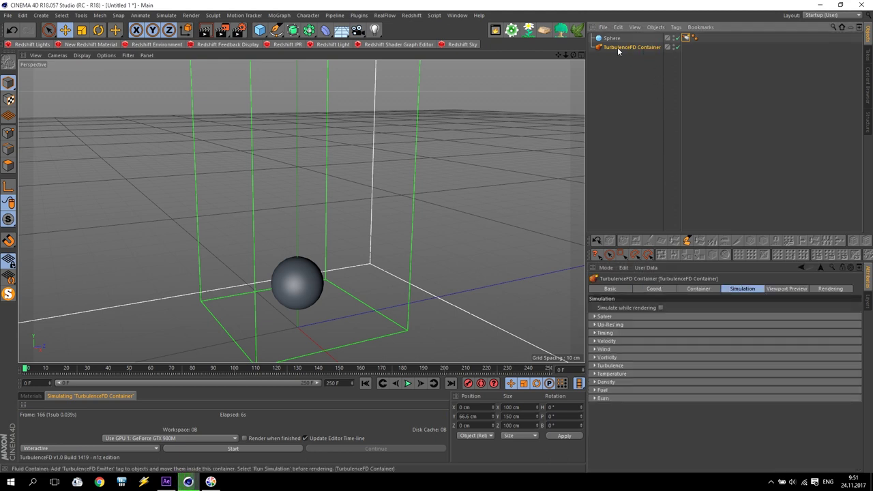
left_click(594, 392)
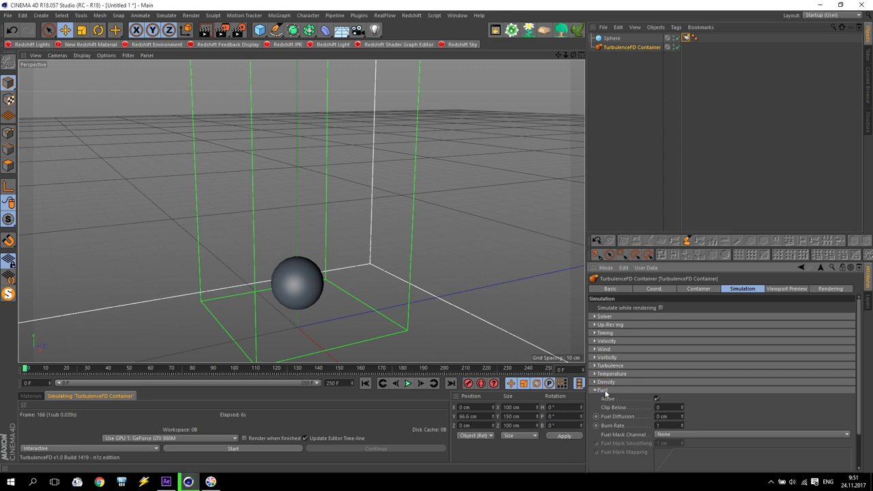
left_click(604, 390)
left_click(637, 399)
left_click(606, 398)
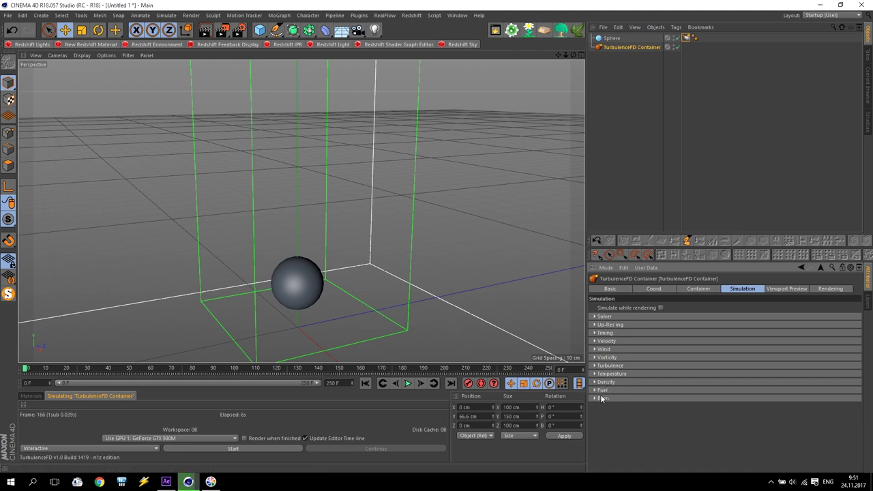
left_click(235, 448)
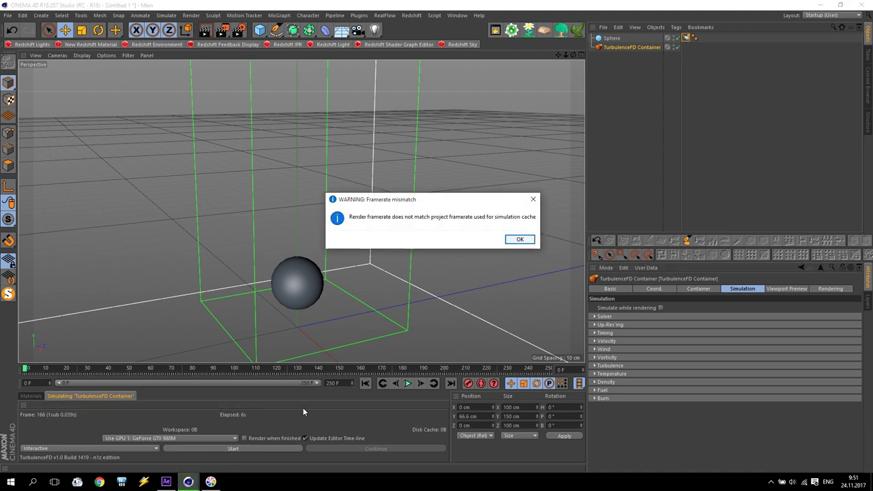
Dismiss the framerate warning and orbit and zoom to watch the flame column reach frame 251
left_click(516, 240)
left_click_drag(514, 237, 452, 132, "alt")
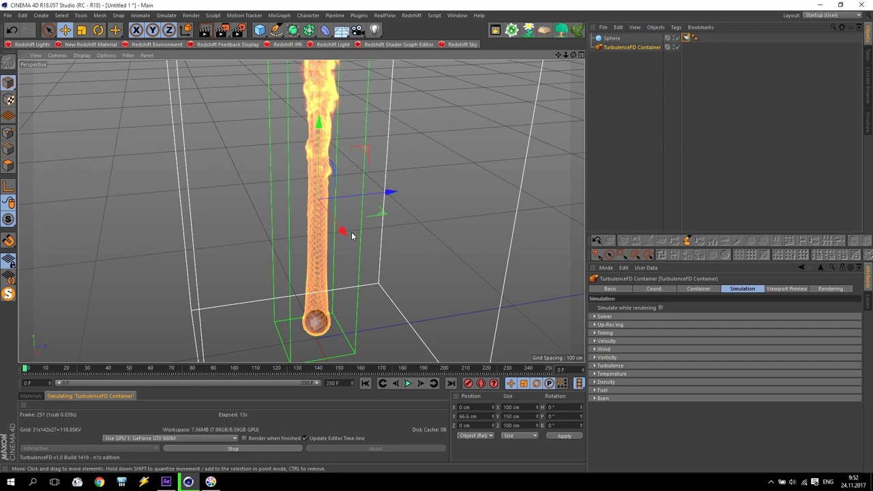
scroll(302, 332, "up", 5)
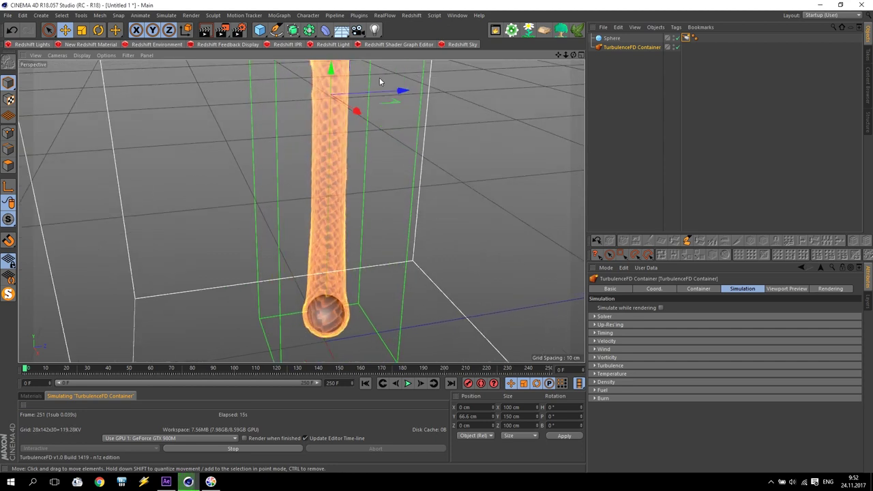
scroll(363, 174, "down", 4)
left_click_drag(563, 55, 563, 57)
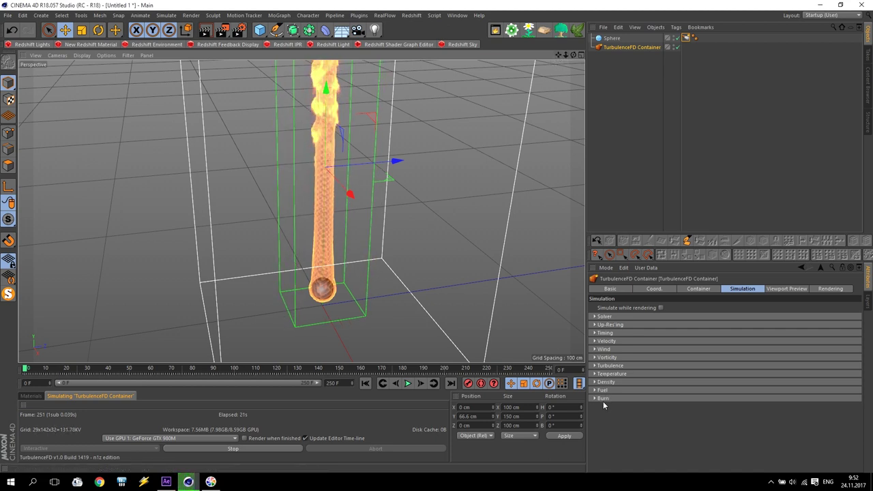
Try Turb. Intensity at 25 cm, then 20 cm, and settle on 0 cm
left_click(595, 366)
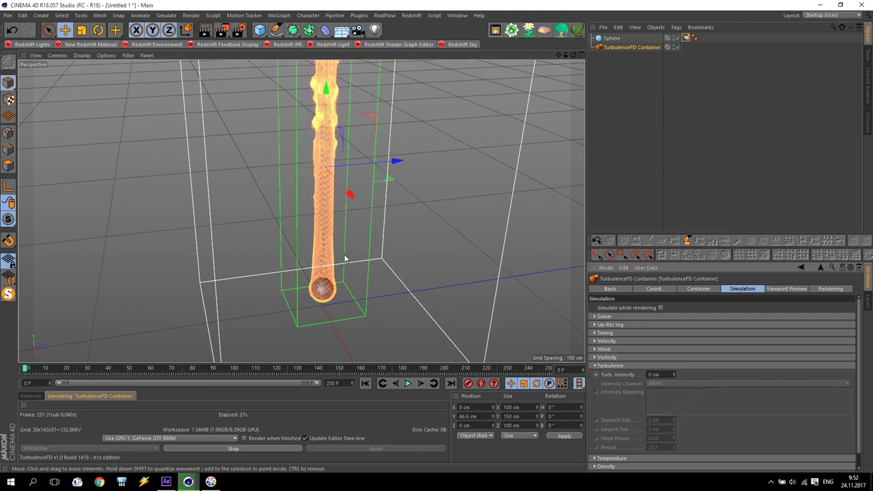
left_click(666, 374)
type("25")
key("Return")
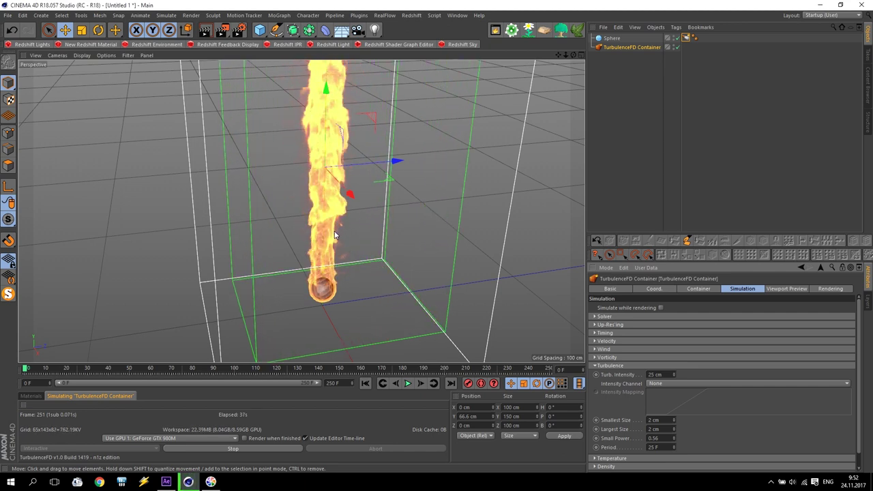
double_click(653, 374)
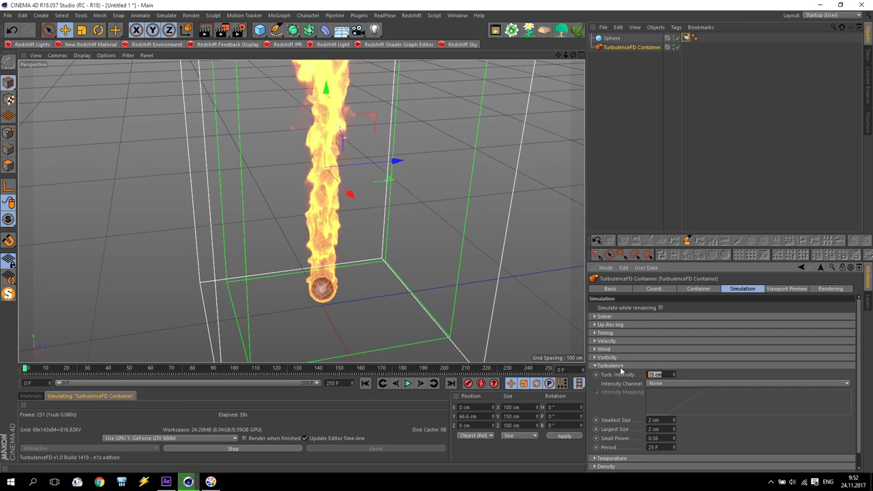
type("20")
key("Return")
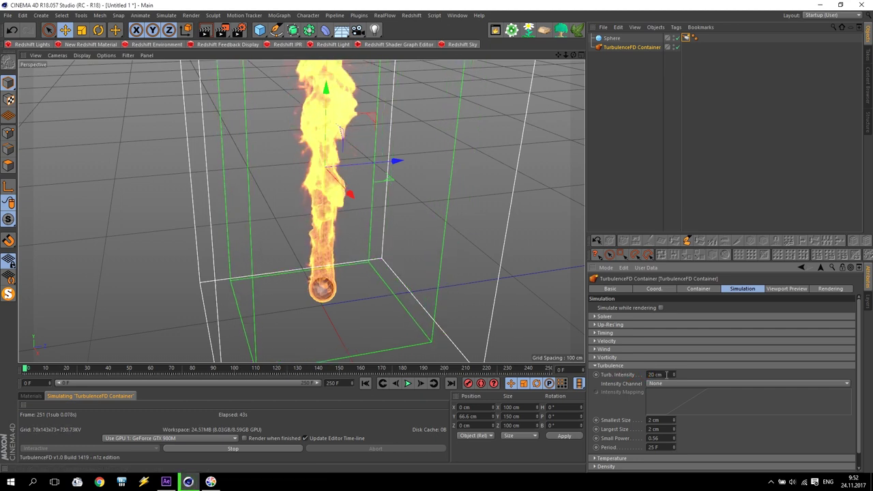
type("0")
key("Return")
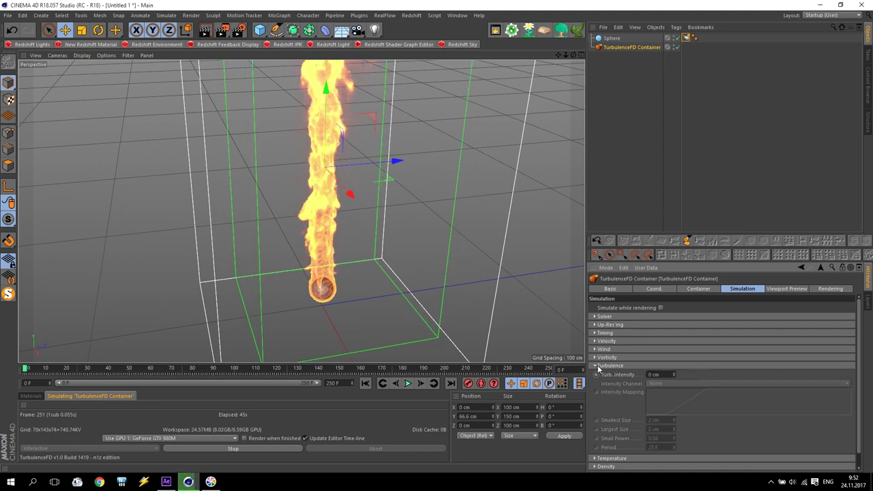
Set the container's Vorticity to 20
left_click(596, 358)
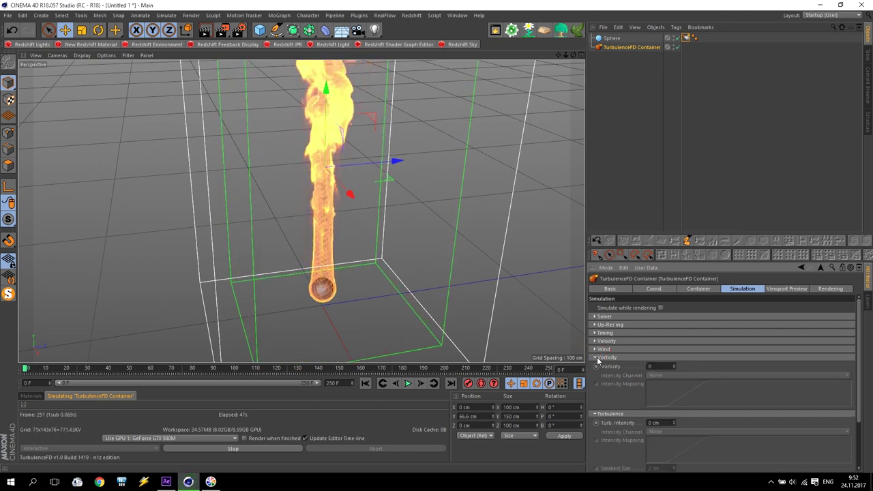
type("20")
key("Return")
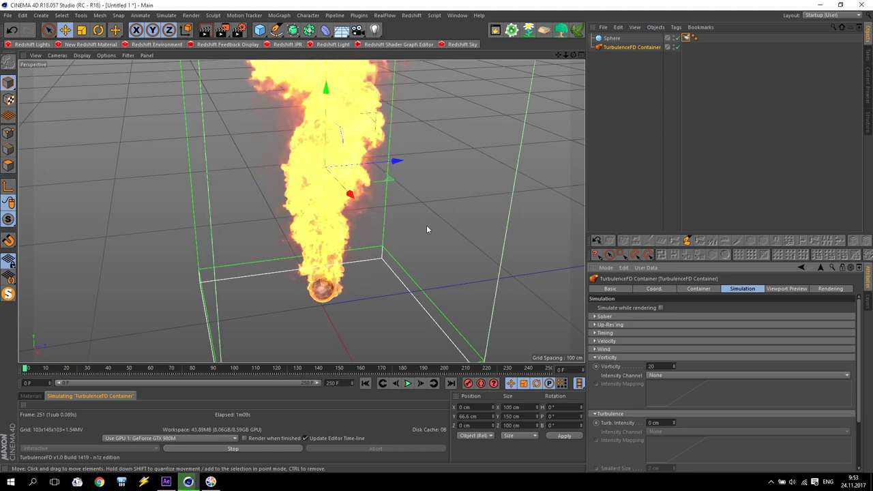
Set Turb. Intensity to 20 cm and Vorticity to 10
left_click(658, 422)
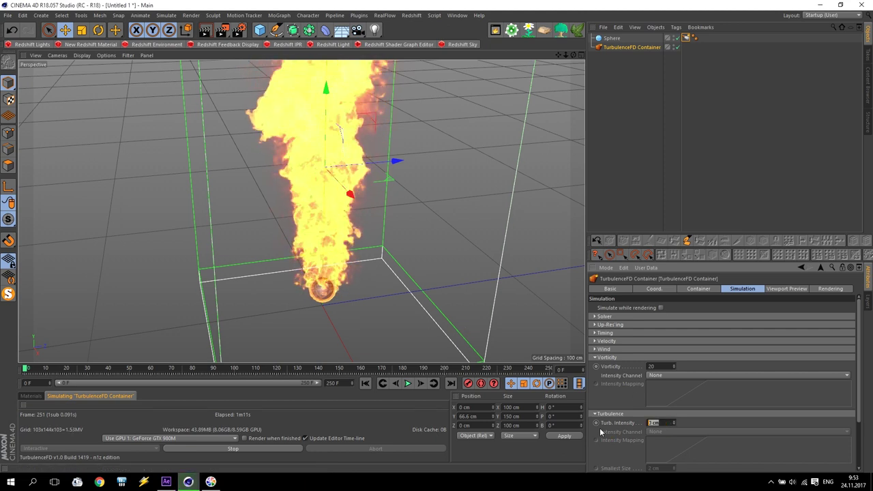
type("20")
key("Return")
left_click(656, 366)
type("10")
key("Return")
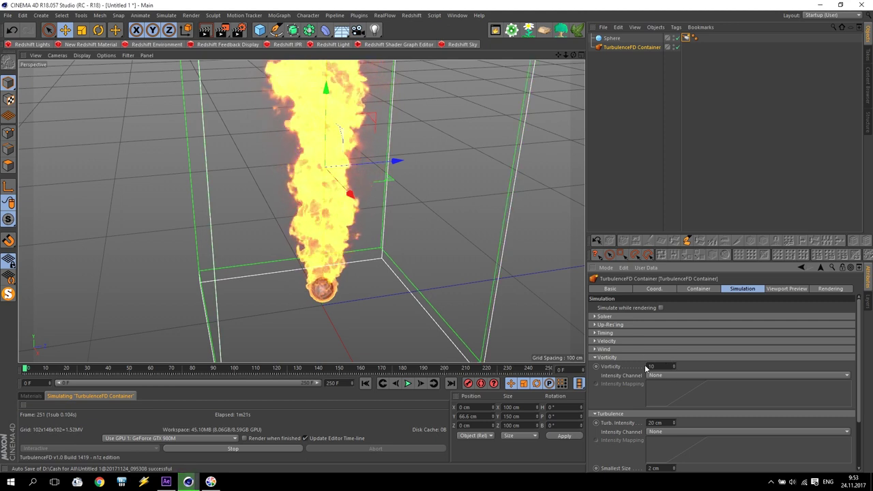
Check the Wind, Velocity, Timing and Up-Res'ing groups, collapse them, and stop the simulation
left_click(595, 357)
left_click(595, 365)
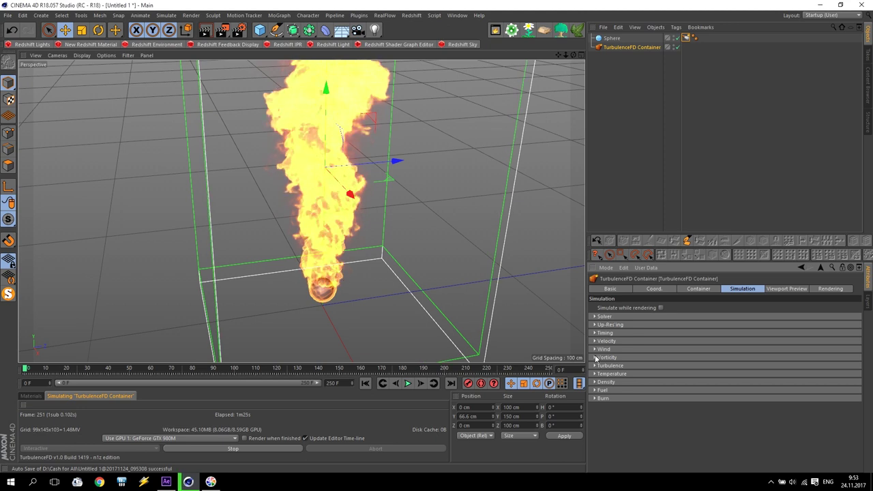
left_click(595, 349)
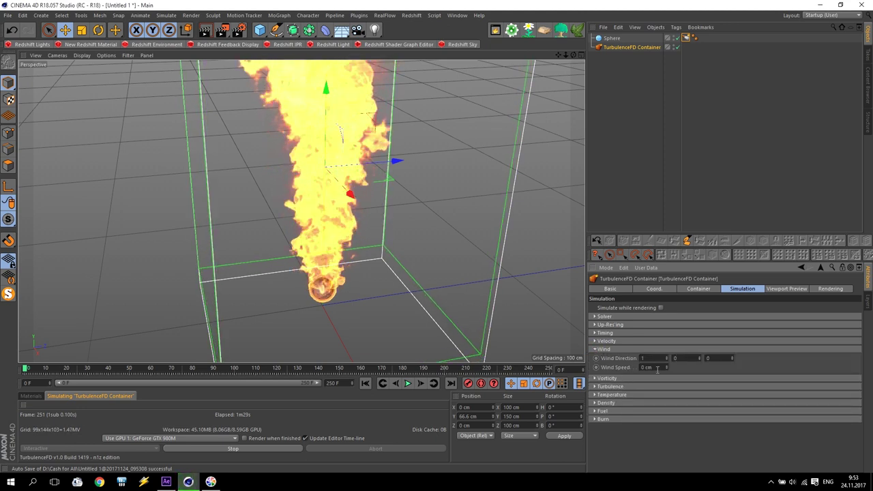
left_click(595, 349)
left_click(594, 341)
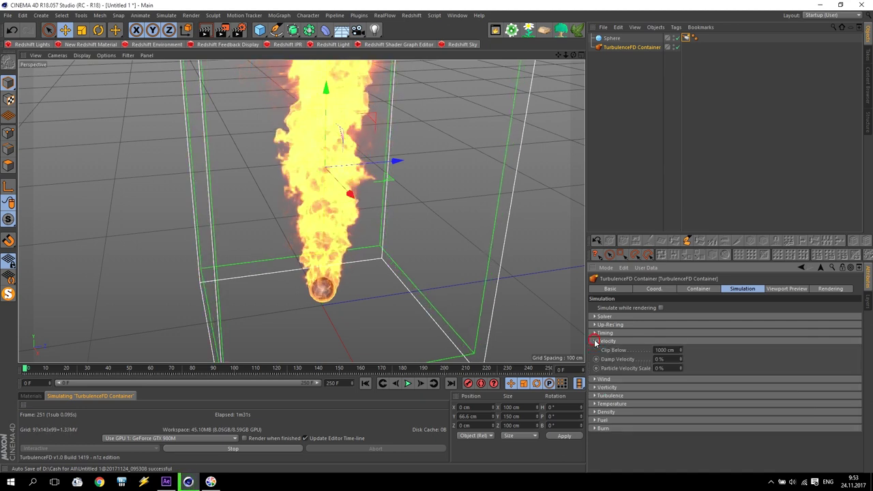
left_click(594, 332)
left_click(595, 325)
left_click(595, 324)
left_click(594, 324)
left_click(595, 325)
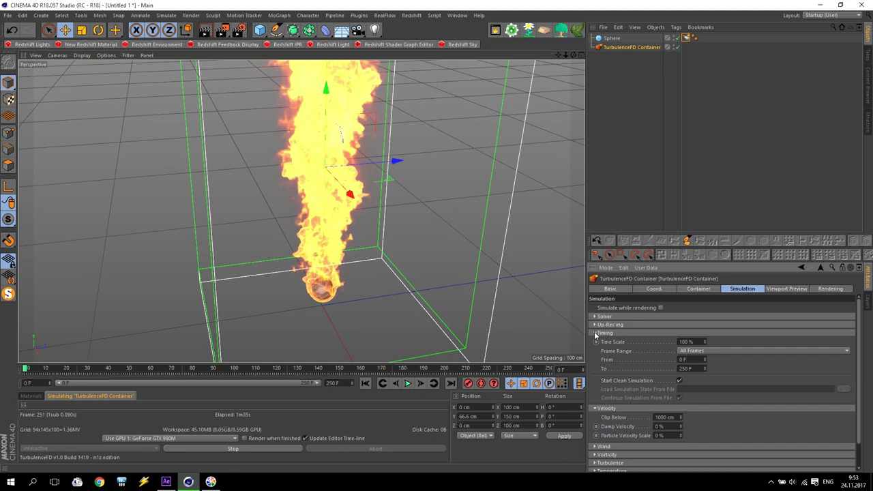
left_click(594, 333)
left_click(594, 341)
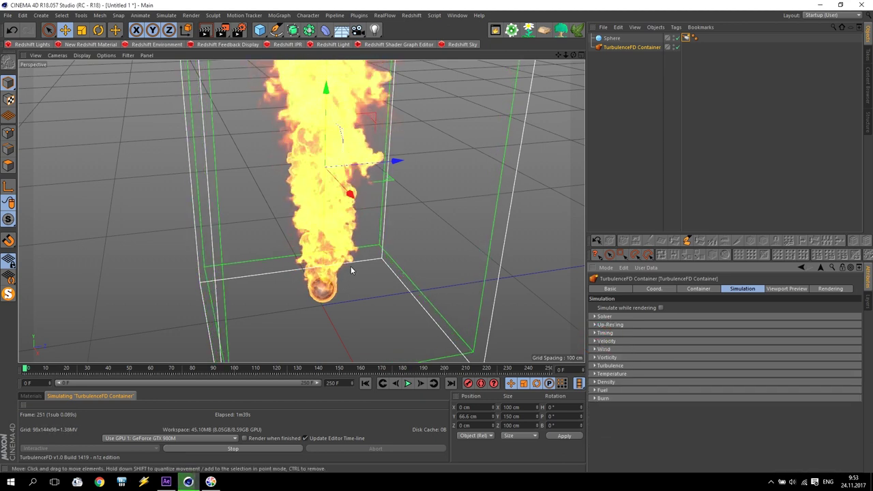
left_click(233, 449)
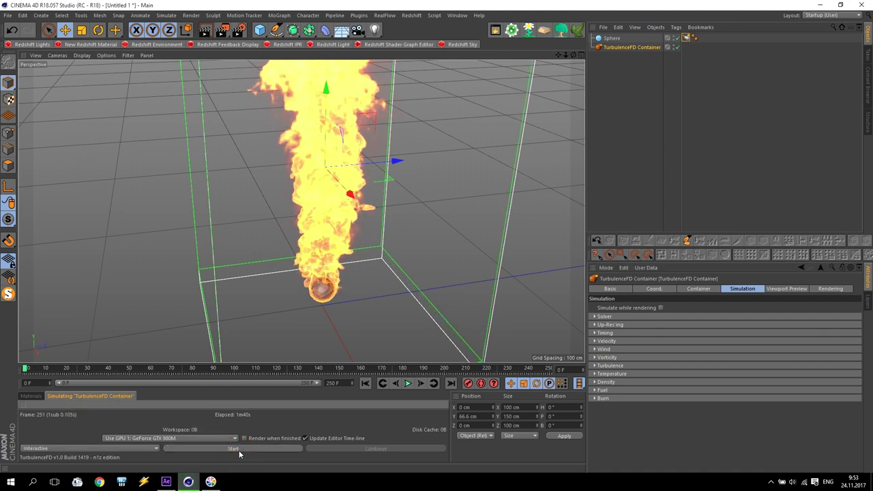
Switch the simulation mode to Cache and cache all 251 frames, accepting the framerate warning
left_click(699, 289)
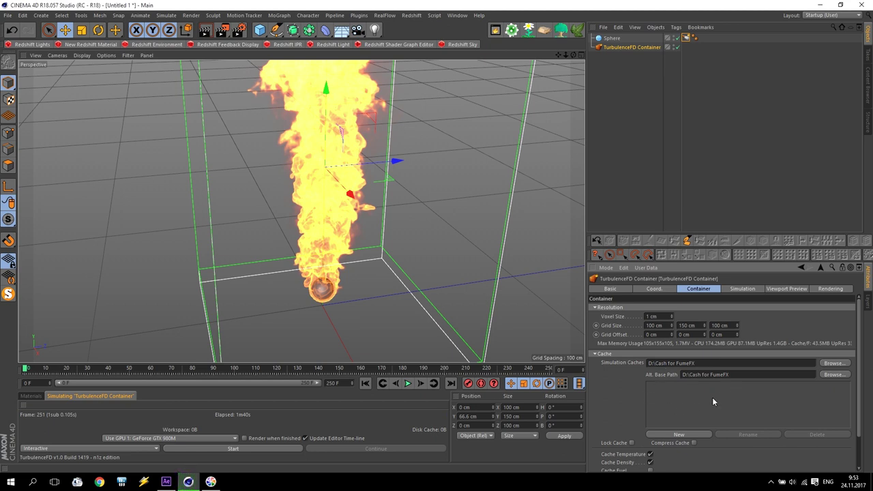
left_click_drag(27, 372, 81, 369)
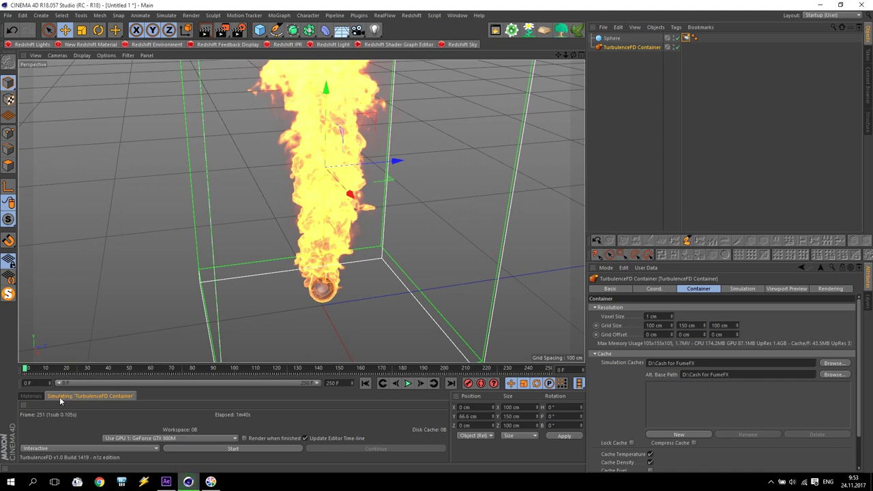
left_click(43, 449)
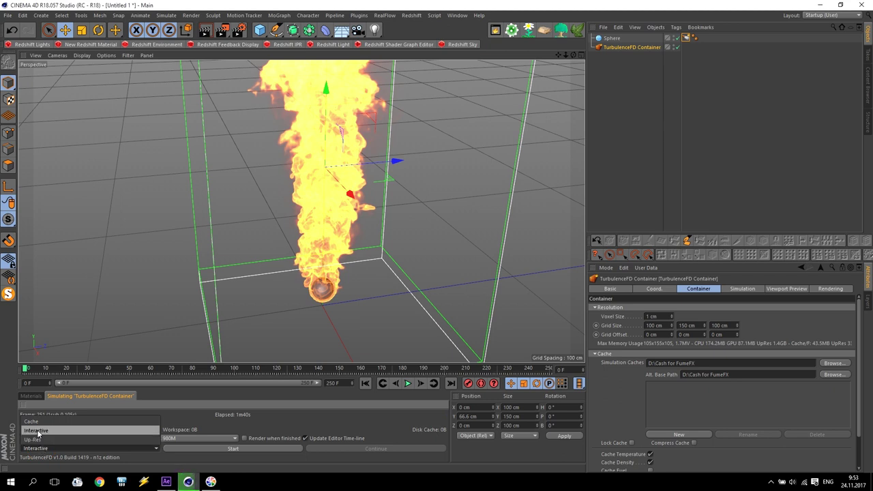
left_click(34, 422)
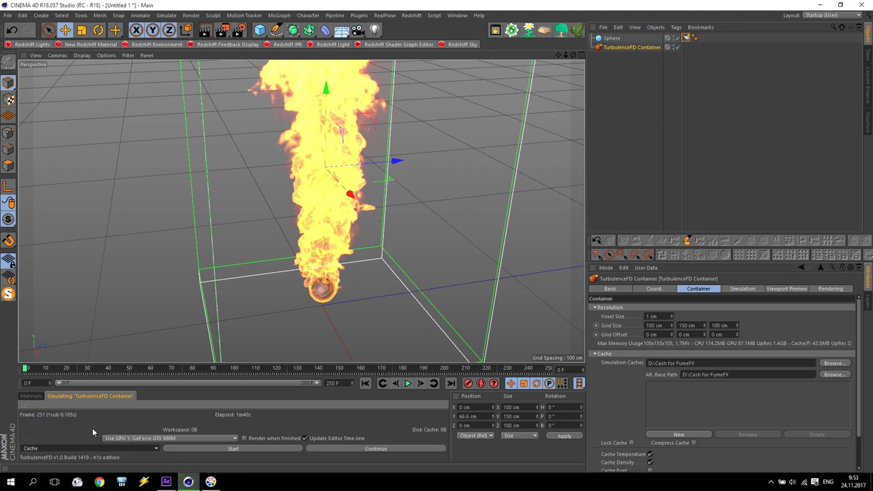
left_click(239, 450)
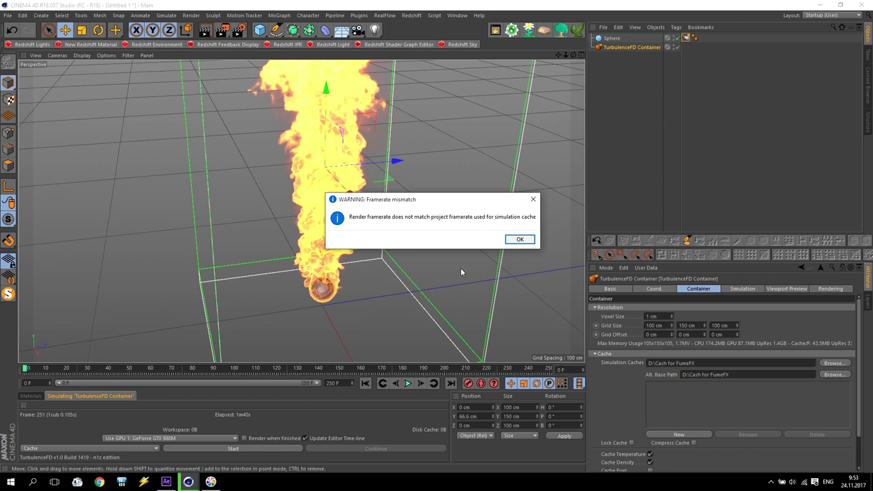
left_click(517, 240)
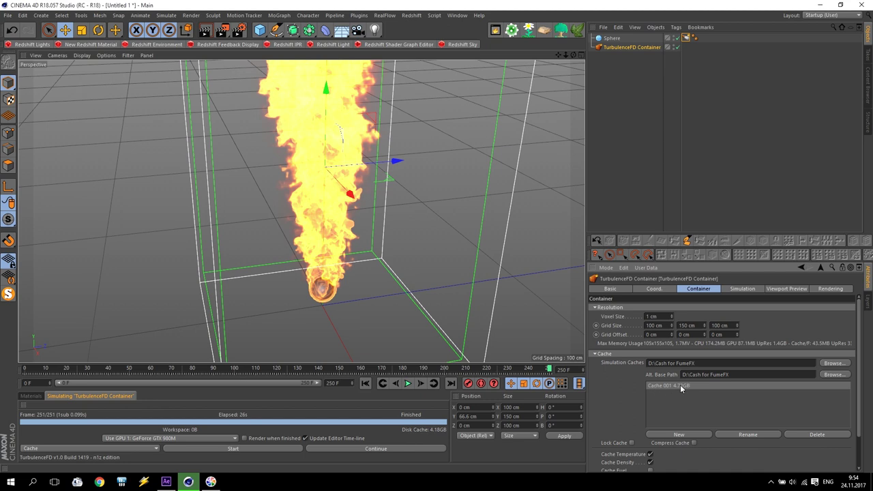
left_click_drag(549, 369, 240, 369)
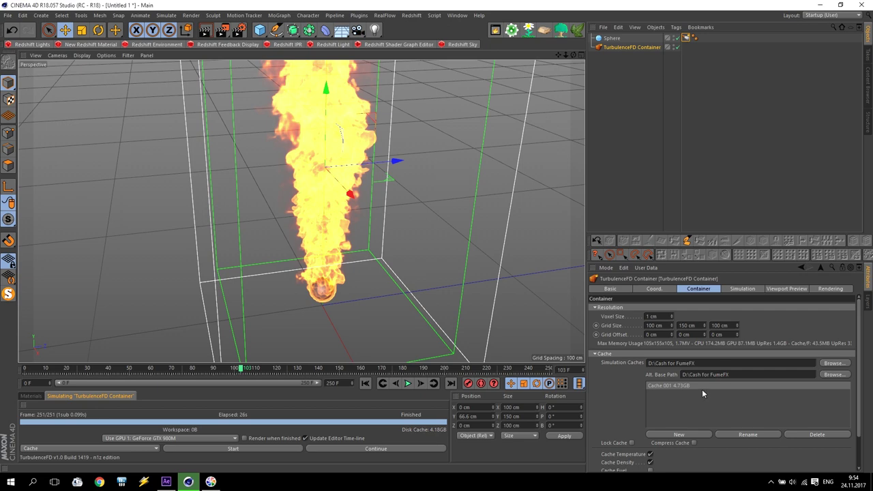
left_click_drag(360, 264, 316, 169, "alt")
right_click_drag(316, 169, 291, 259, "alt")
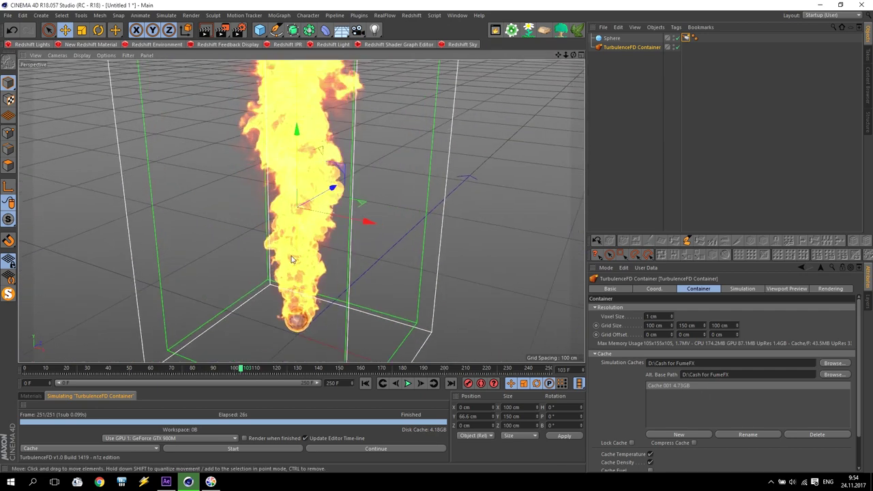
left_click_drag(433, 234, 458, 201, "alt")
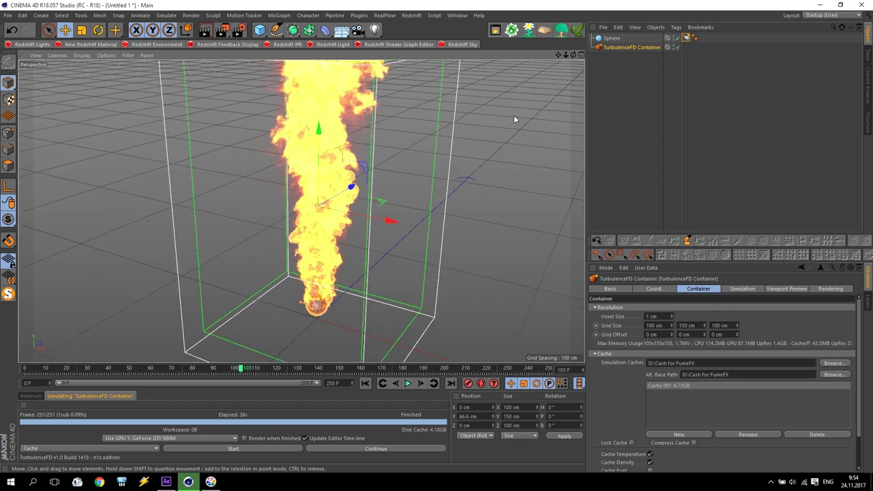
left_click_drag(557, 55, 522, 139)
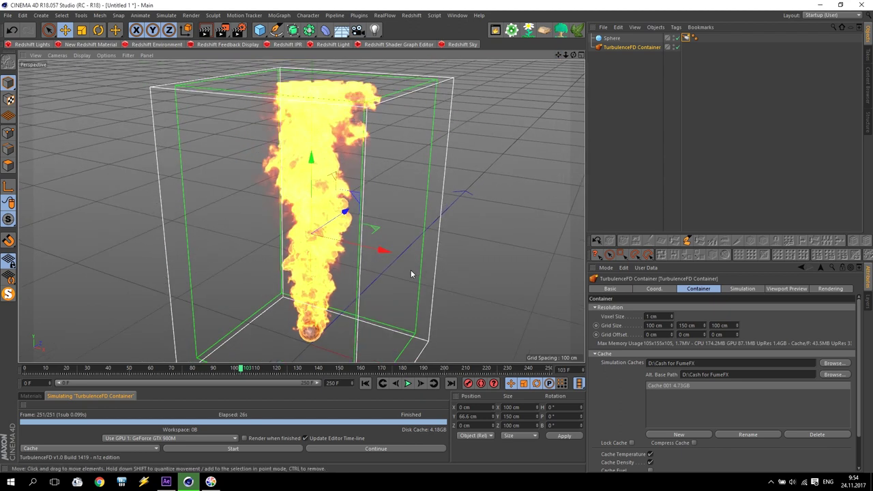
left_click_drag(411, 270, 474, 284, "alt")
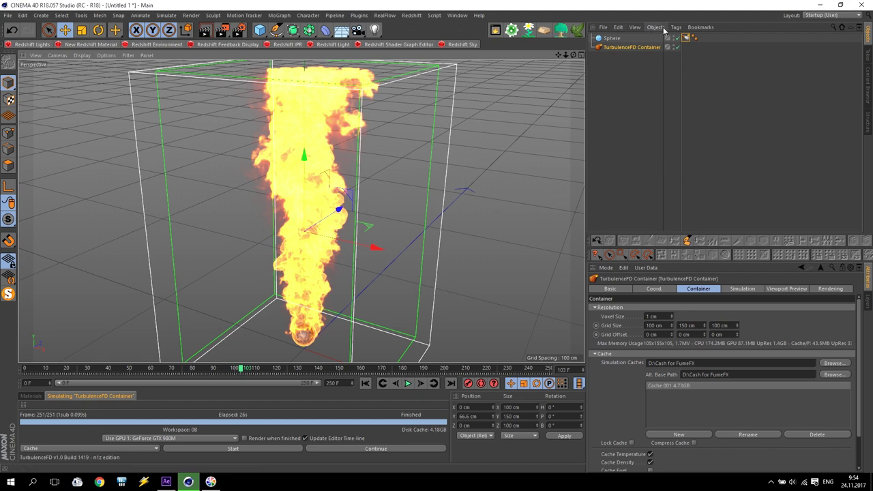
Add a Cube and set its size to 20 cm
left_click(259, 30)
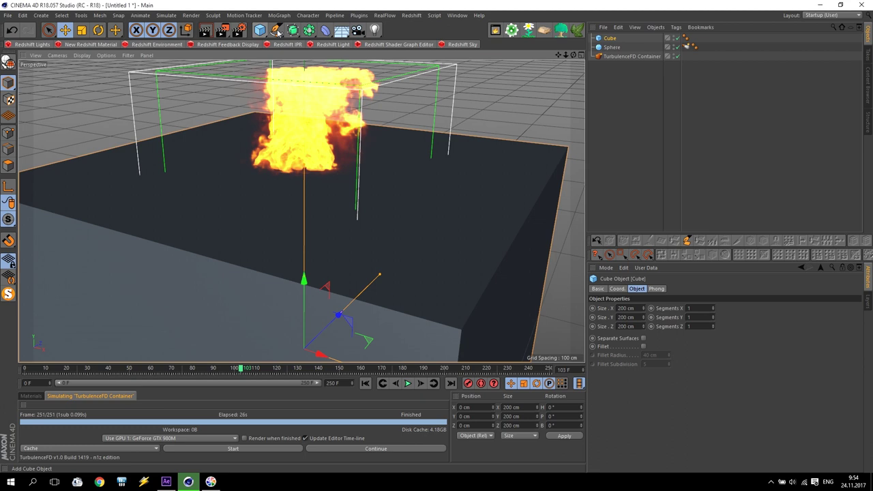
left_click(639, 308)
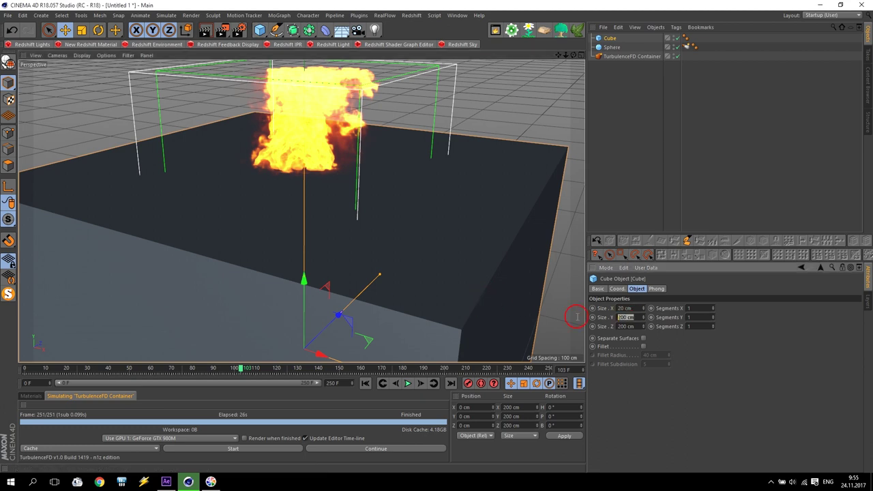
type("20")
key("Tab")
type("20")
key("Return")
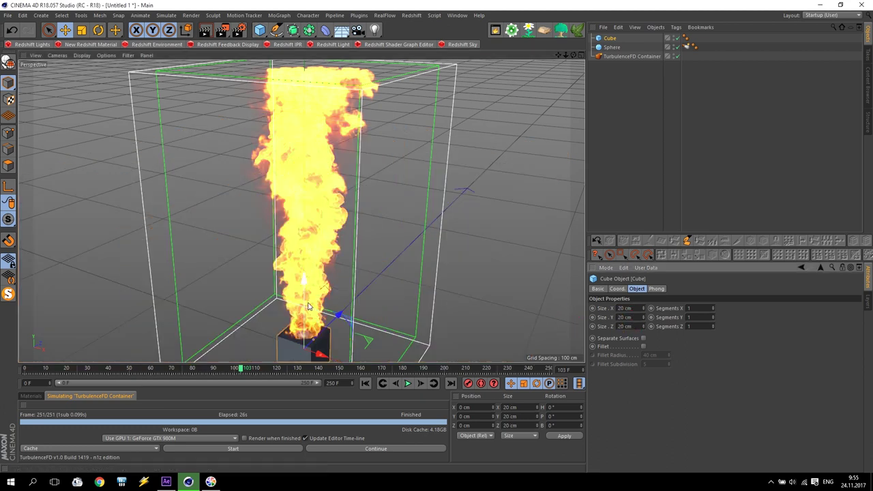
Raise the cube to about 69 cm into the plume and slightly in front of it
left_click_drag(298, 283, 291, 179)
left_click_drag(335, 204, 314, 225)
left_click(609, 39)
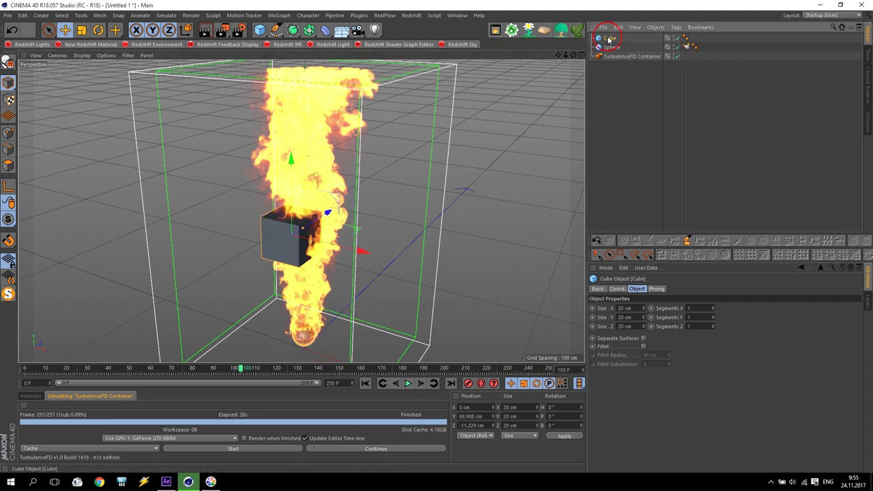
left_click(674, 28)
Add a TurbulenceFD Emitter tag to the cube and enable Collision Object
mouse_move(713, 161)
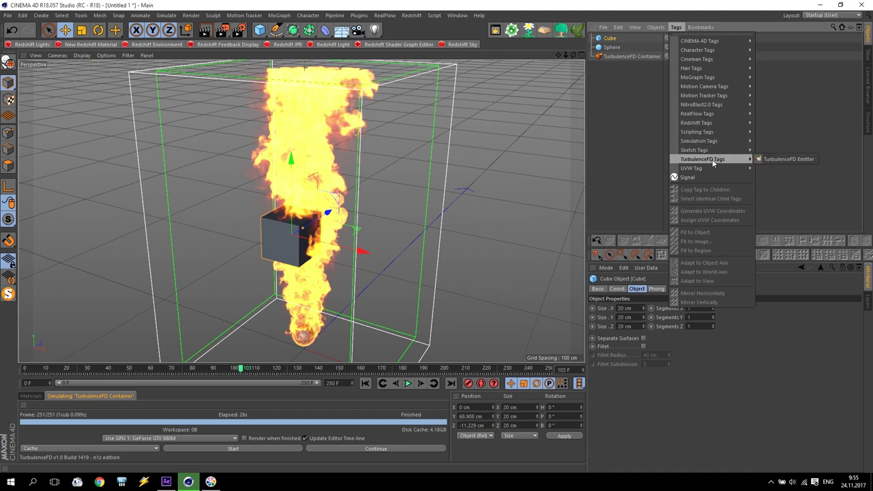
left_click(781, 158)
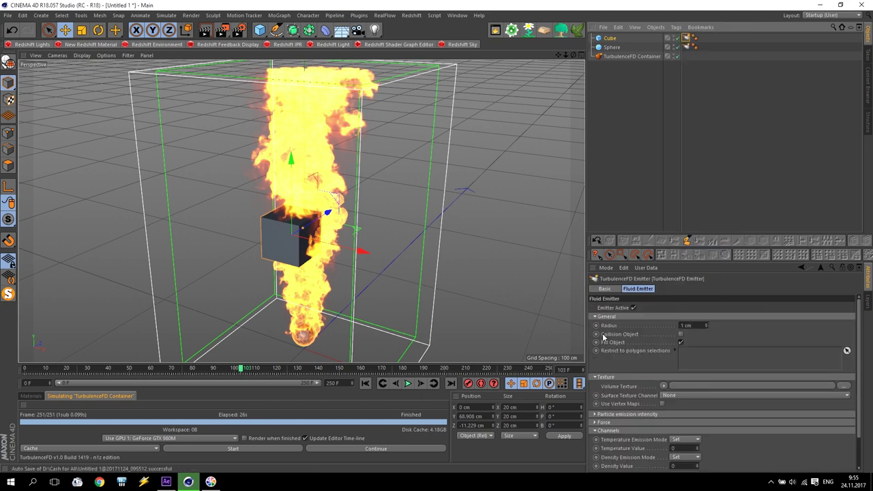
left_click(681, 335)
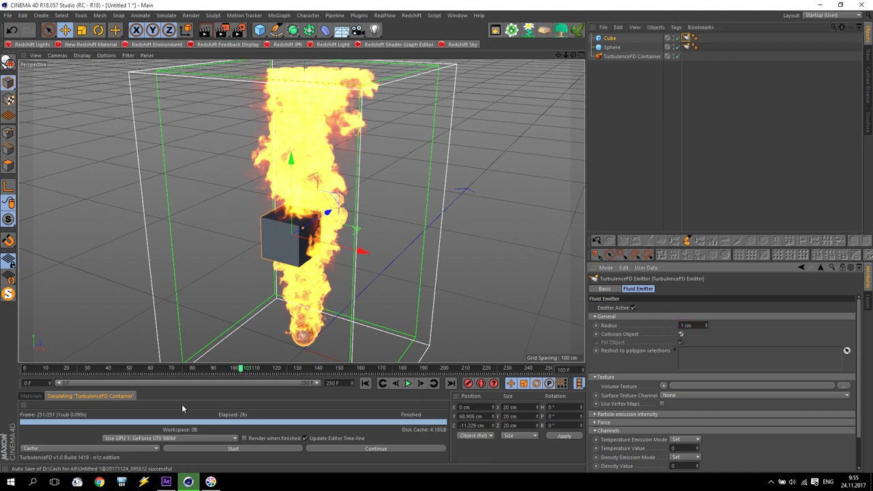
left_click(133, 448)
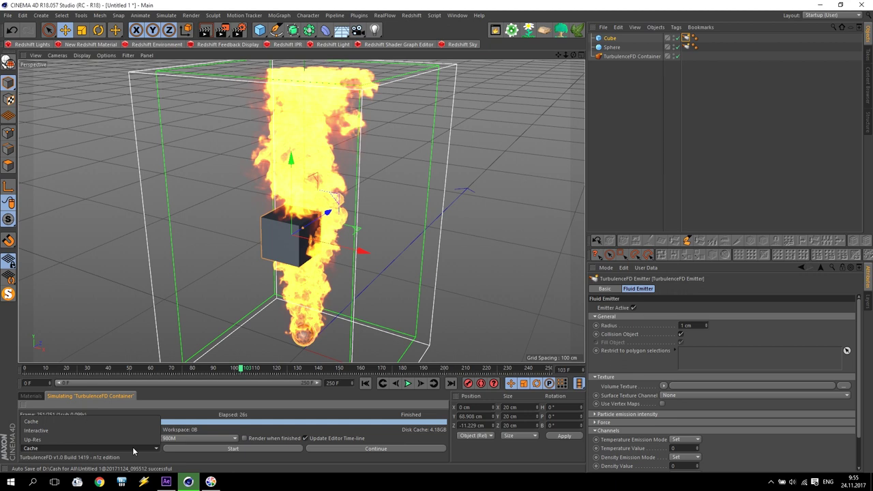
Run an interactive simulation, dragging the cube to about 10 cm Z, and stop at frame 204
left_click(87, 430)
left_click(217, 449)
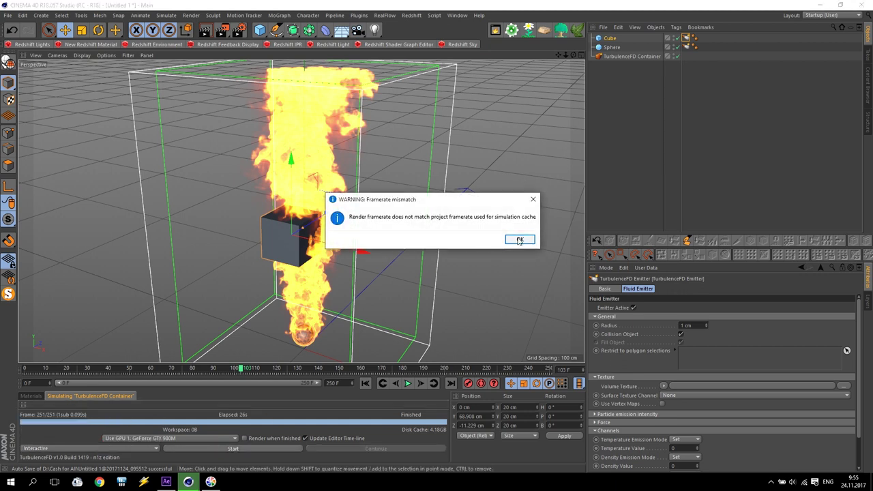
left_click(520, 239)
left_click_drag(464, 260, 396, 255, "alt")
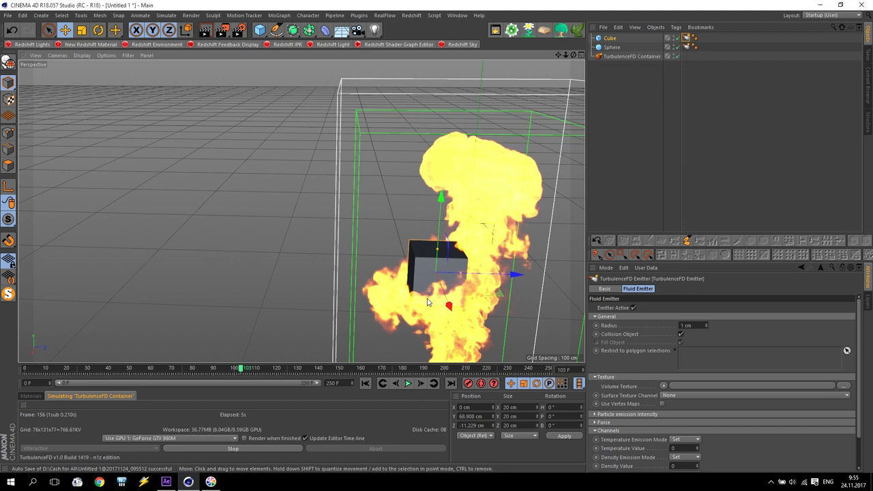
left_click_drag(516, 274, 565, 280)
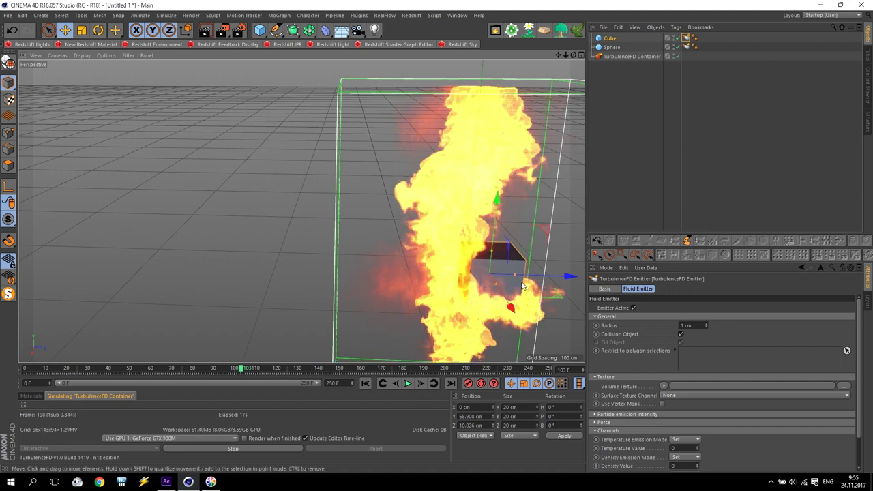
left_click(232, 449)
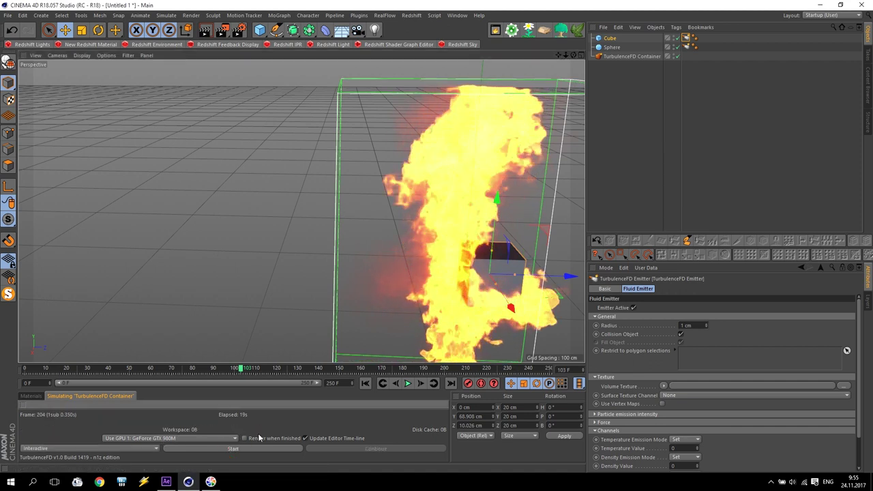
Set the container's Voxel Size to 3 cm and restart the interactive simulation
left_click(622, 56)
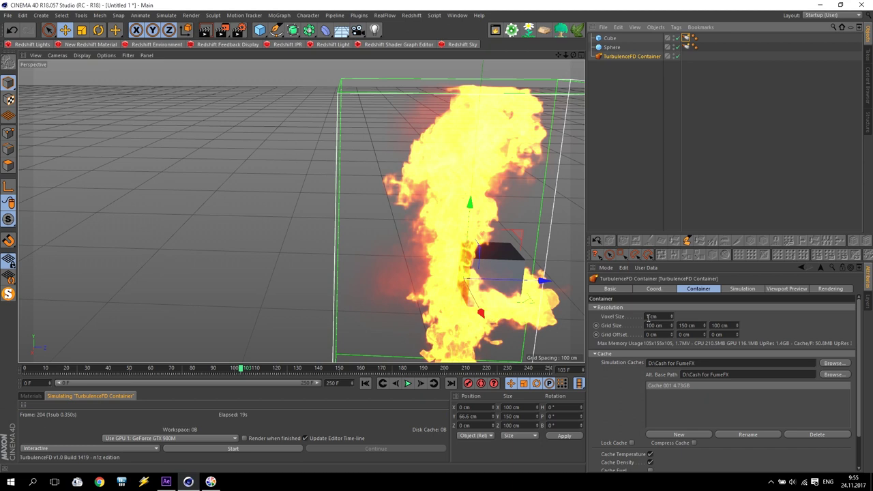
double_click(646, 316)
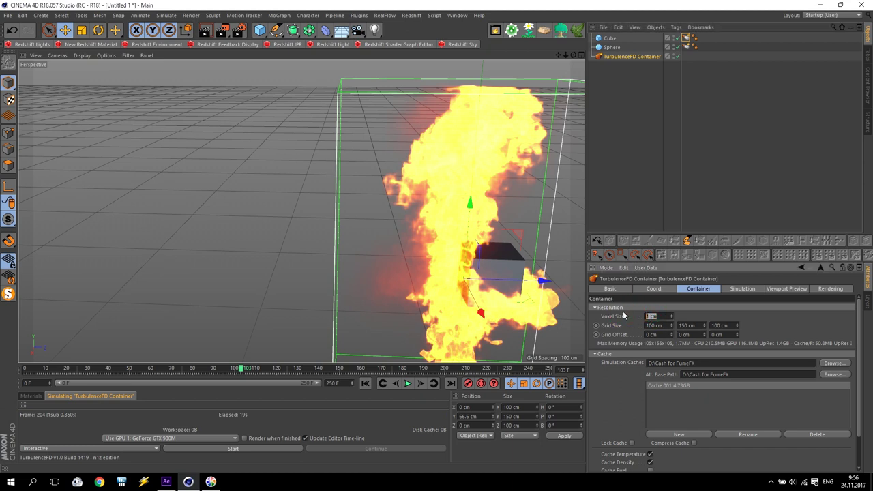
key("Return")
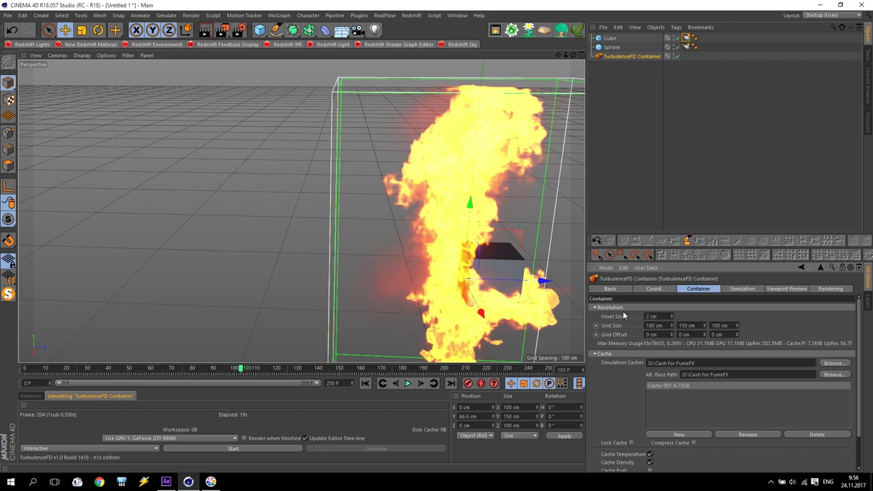
left_click(228, 452)
left_click(519, 240)
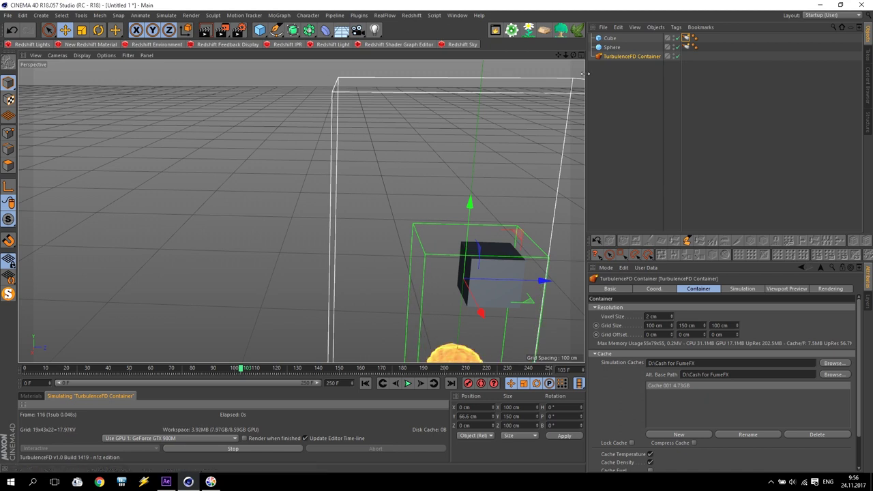
left_click_drag(558, 54, 557, 59)
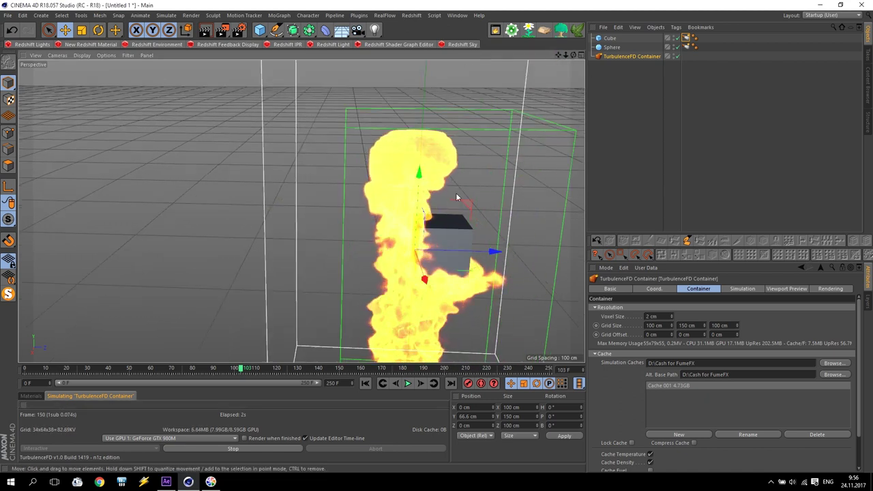
left_click_drag(493, 249, 475, 255)
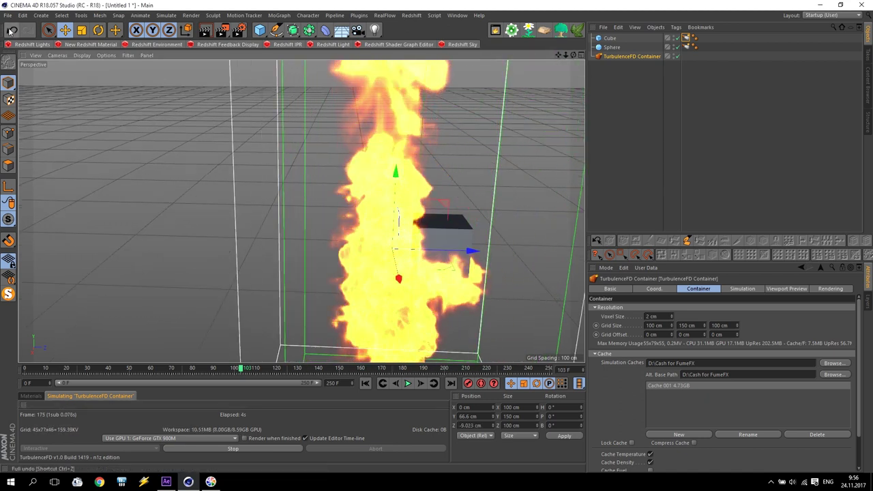
key("ctrl+z")
Re-run the simulation while moving the cube along Z to about -22.7 cm through the flames
left_click(609, 39)
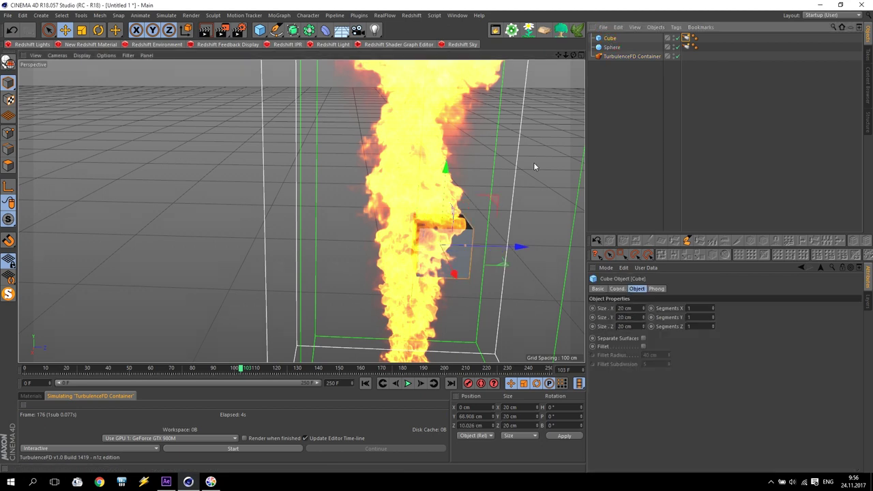
left_click(249, 450)
left_click(518, 240)
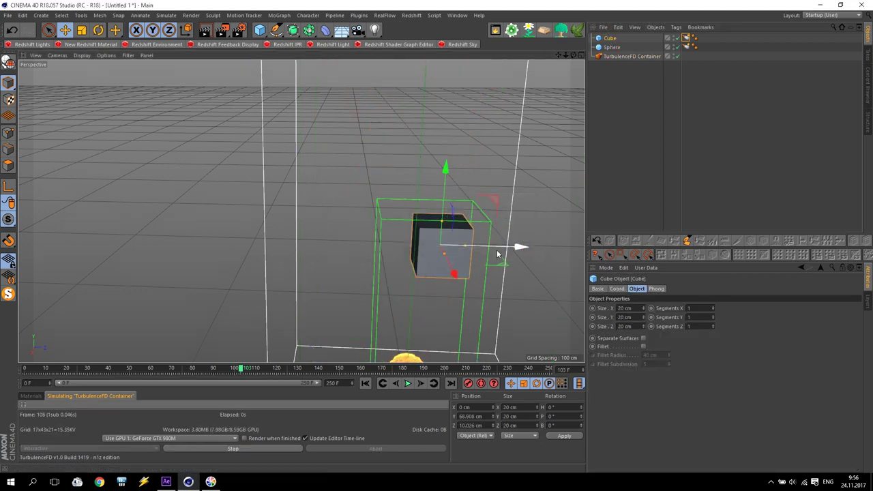
left_click_drag(518, 249, 470, 245)
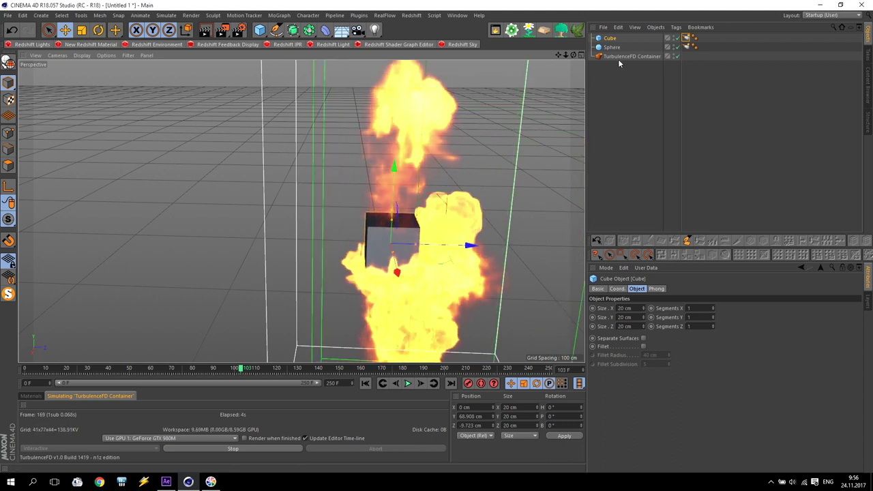
left_click(631, 56)
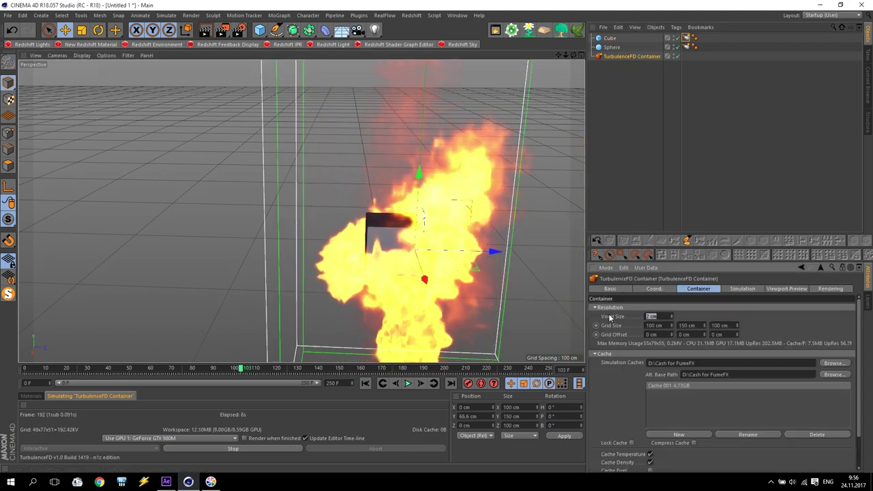
left_click(230, 448)
left_click(229, 448)
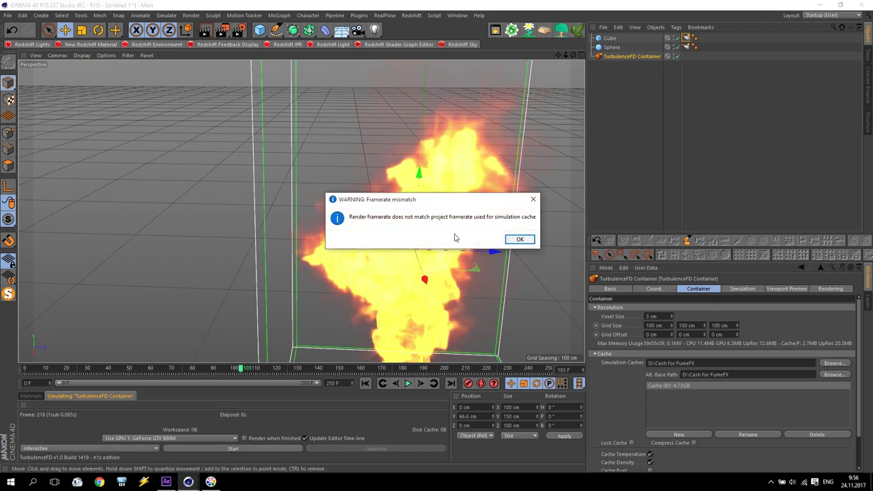
left_click(516, 238)
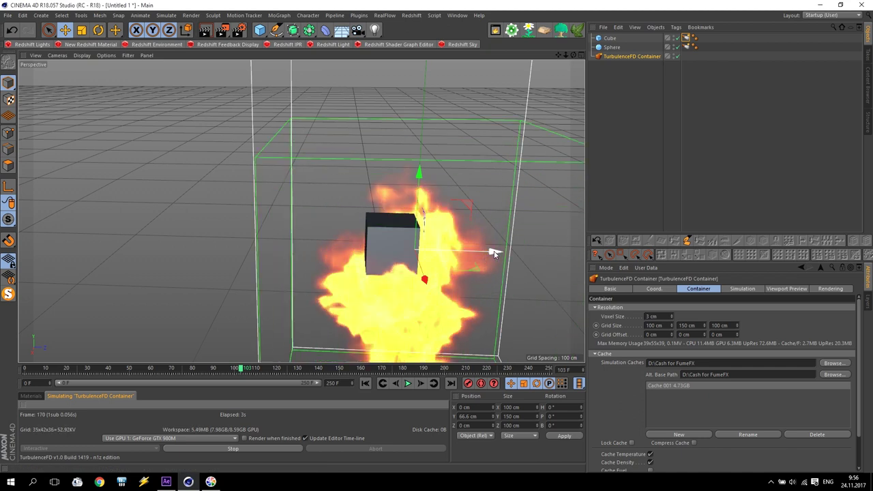
left_click(608, 39)
left_click_drag(494, 252, 441, 250)
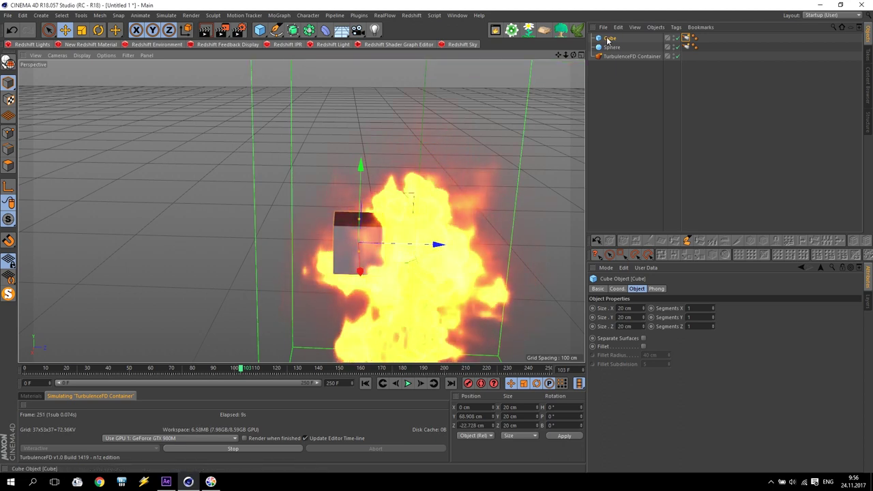
Delete the Cube, stop the simulation, and lower Voxel Size from 3 cm to 1 cm
key("Delete")
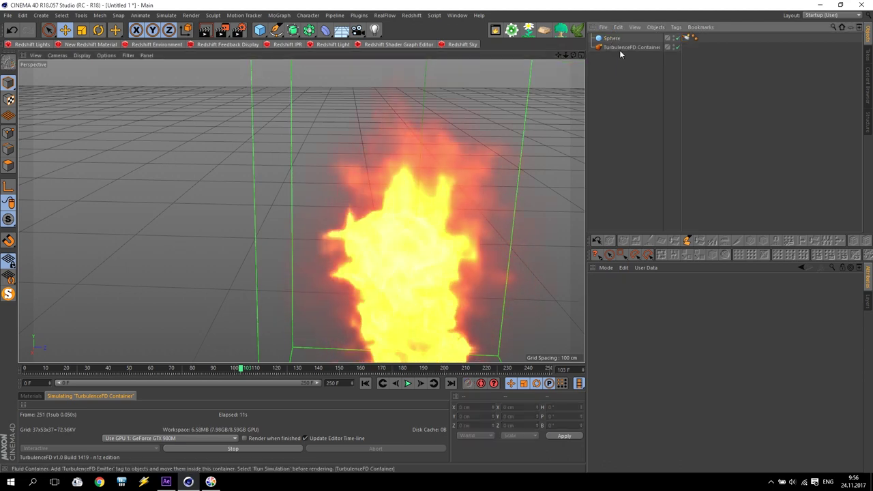
left_click(619, 48)
left_click(203, 449)
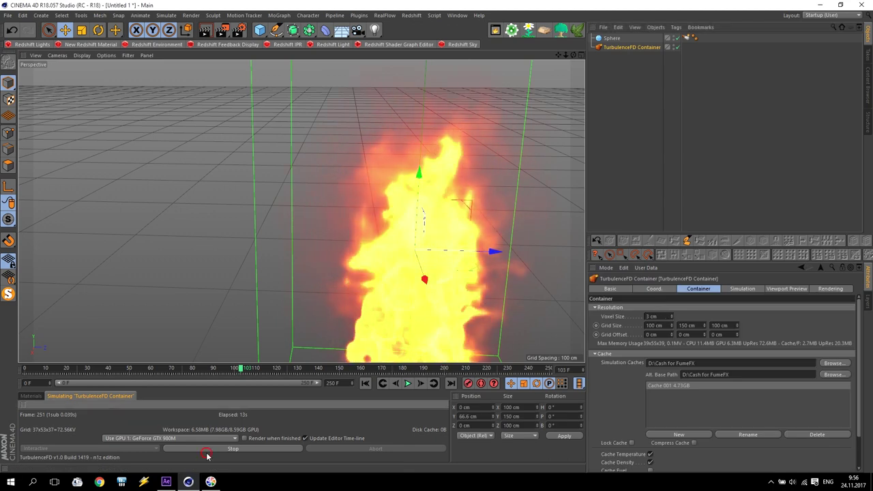
left_click_drag(671, 317, 513, 320)
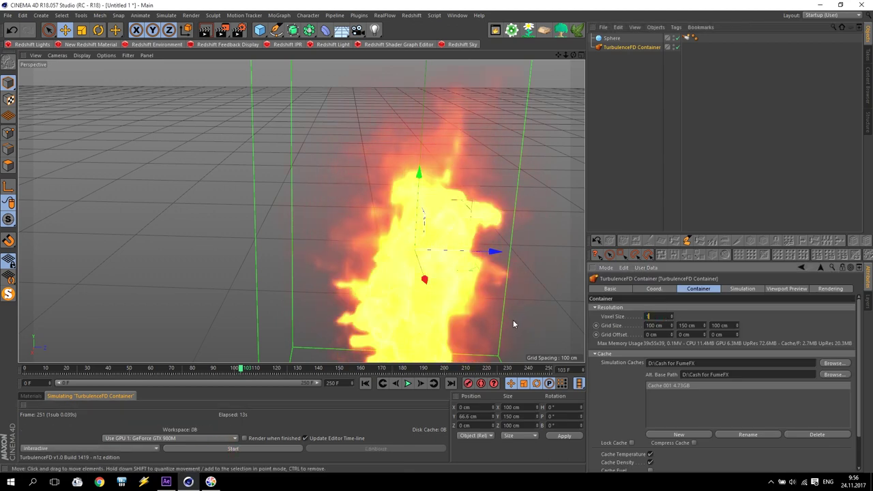
Switch the mode to Cache and start caching, overwriting the existing cache
left_click(100, 449)
left_click(237, 371)
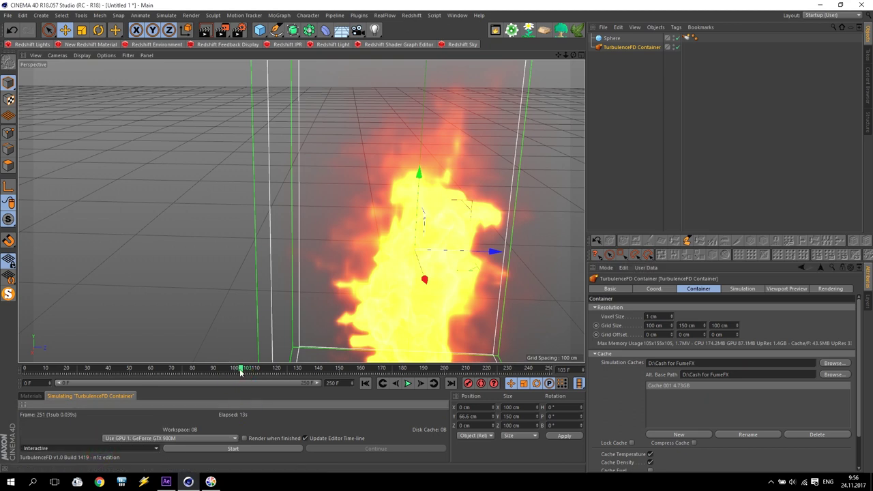
left_click_drag(240, 370, 368, 369)
left_click(95, 448)
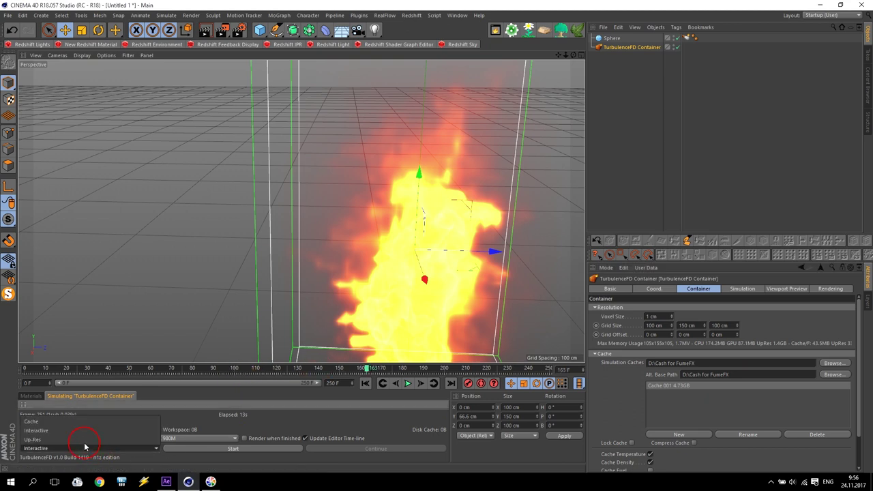
left_click(51, 422)
left_click(212, 448)
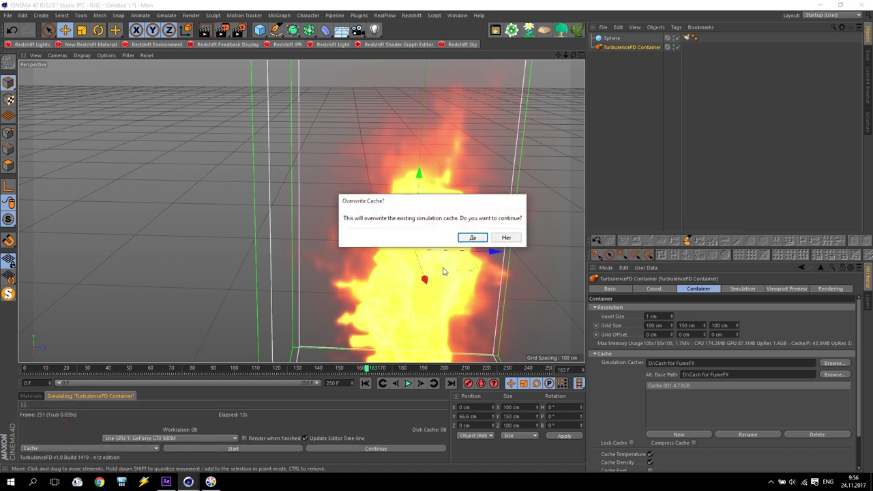
left_click(471, 235)
left_click(515, 238)
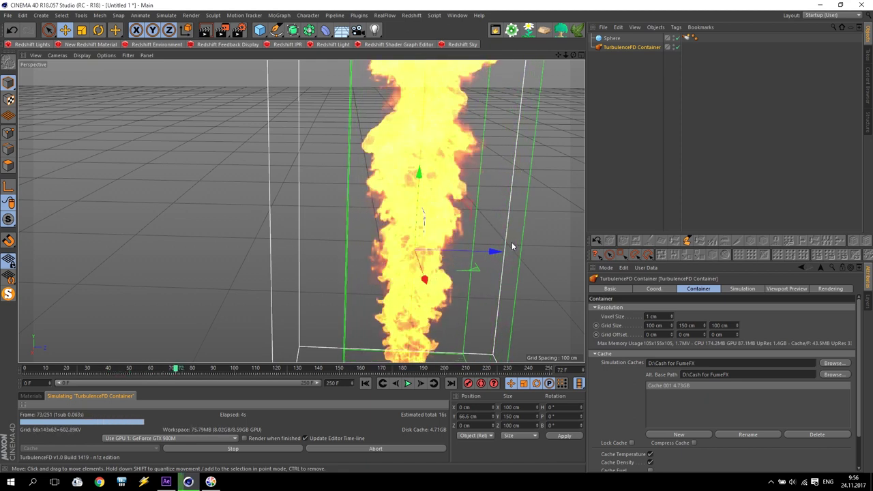
Switch the renderer to Redshift and set the render frame rate to 25
left_click(238, 30)
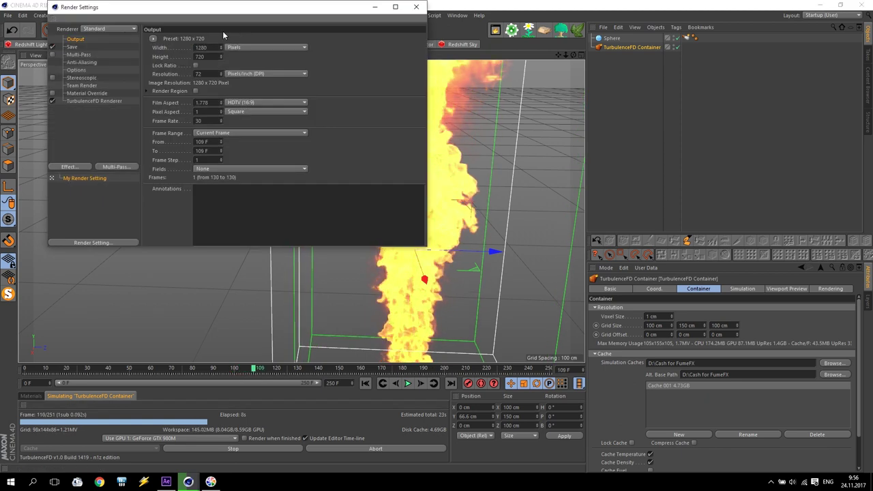
left_click(99, 31)
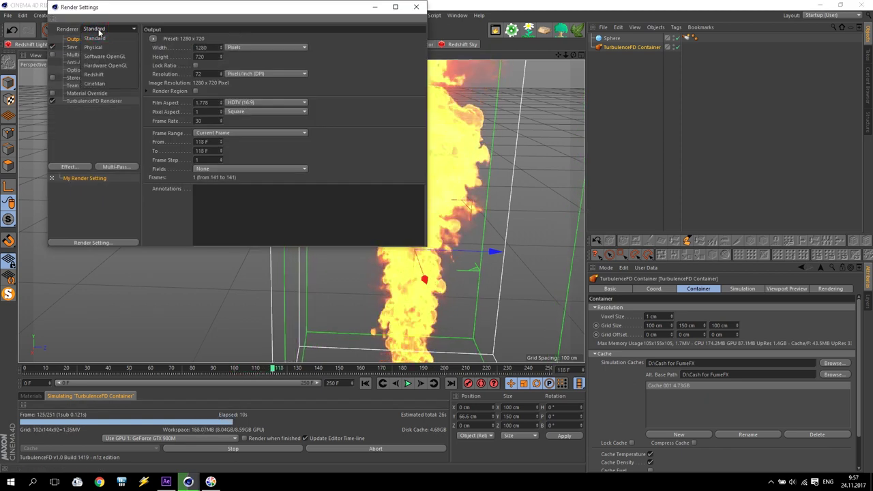
left_click(96, 75)
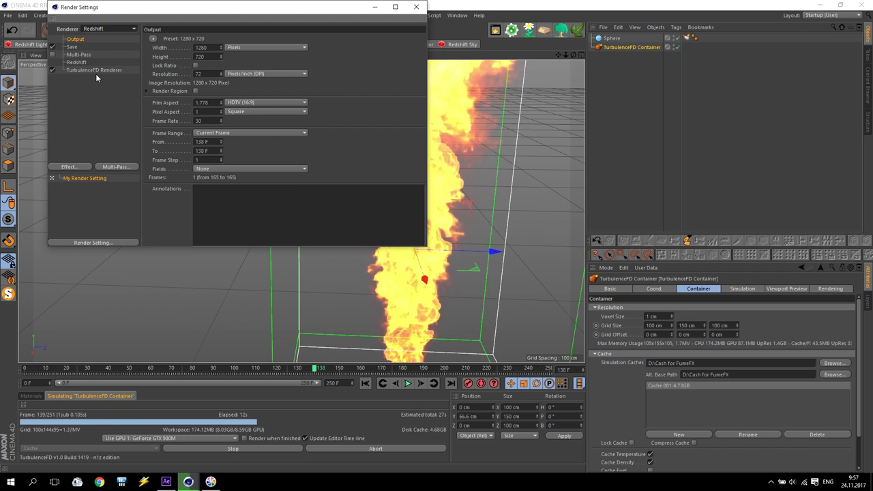
left_click_drag(155, 11, 132, 73)
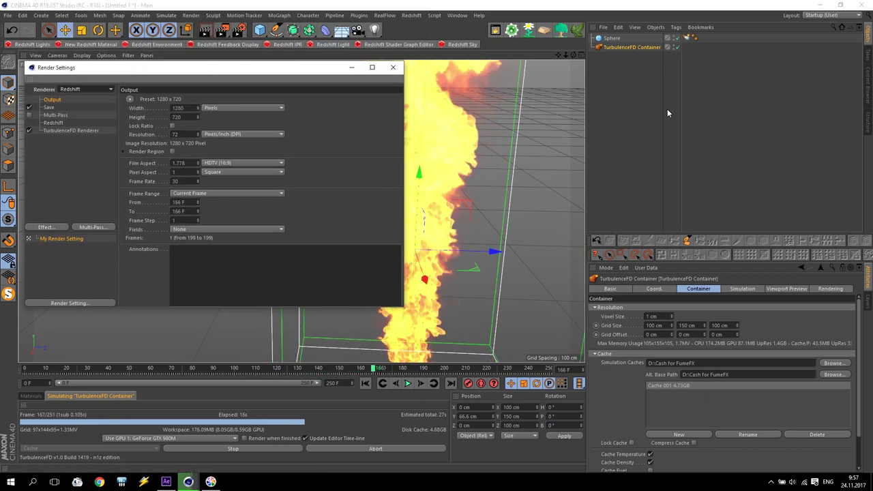
double_click(179, 180)
type("25")
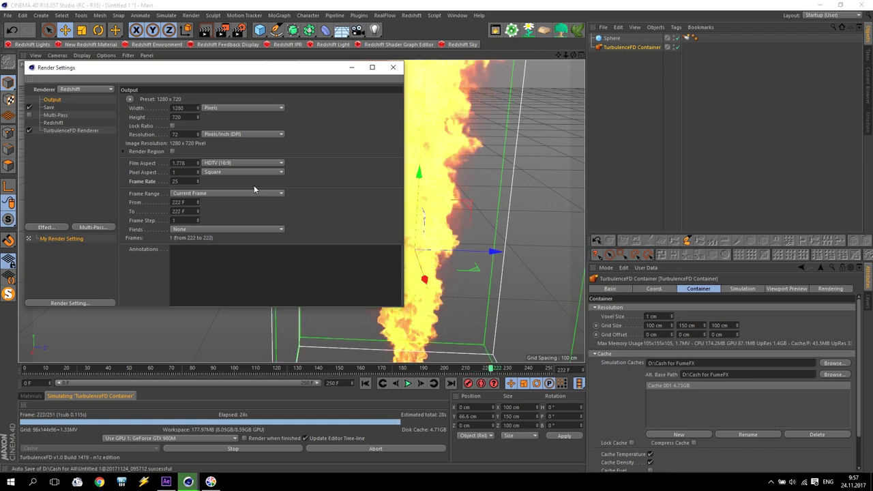
left_click(8, 15)
mouse_move(23, 15)
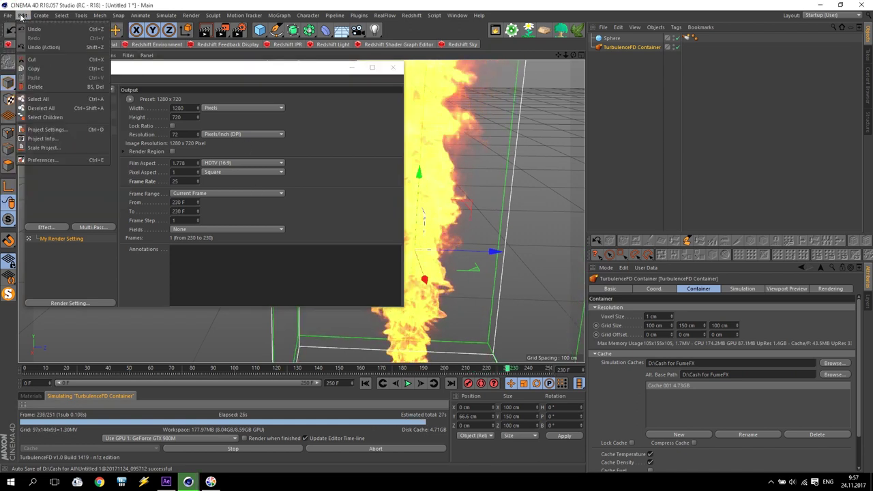
left_click(40, 161)
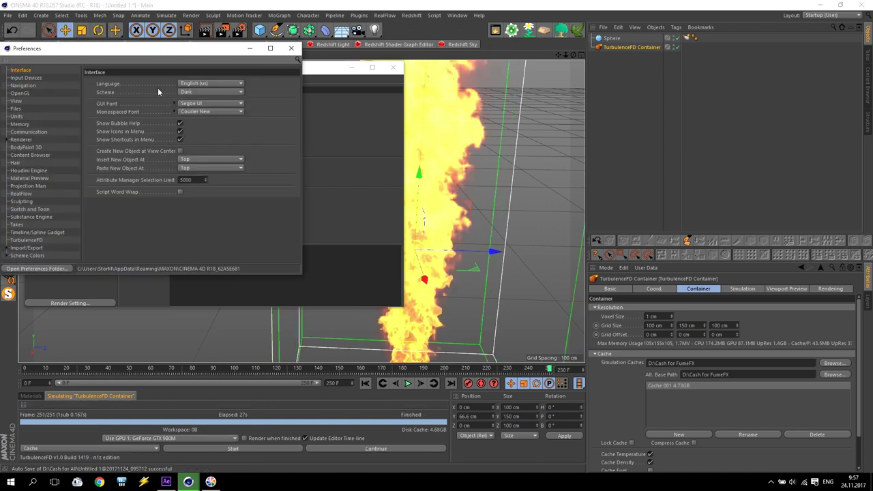
left_click(7, 139)
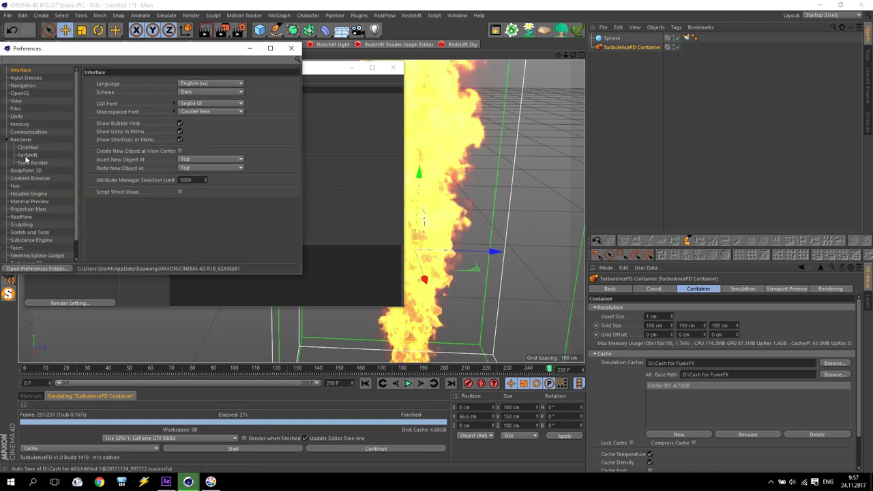
left_click(28, 156)
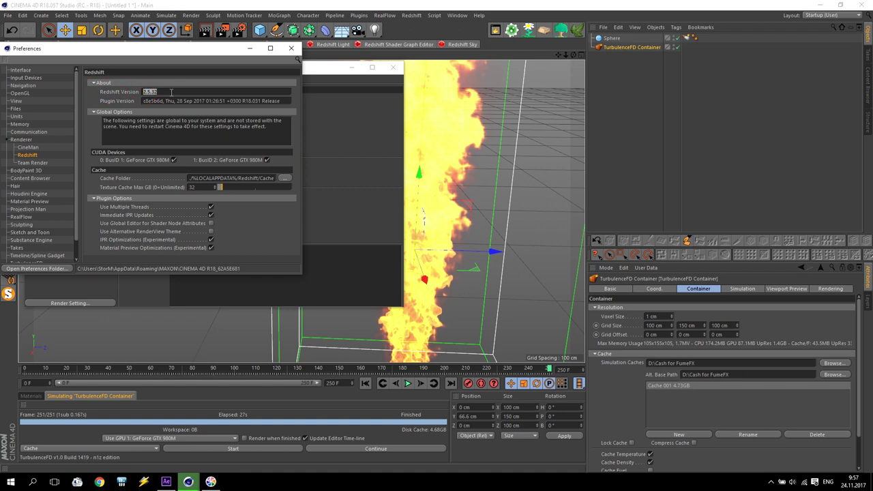
left_click(291, 47)
left_click_drag(108, 73, 181, 81)
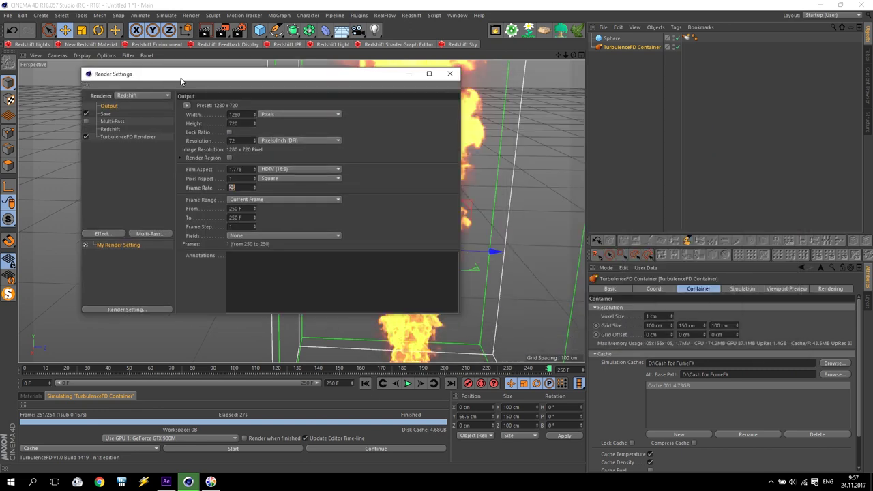
Close Render Settings, frame the flame container, and scrub the cached fire to frame 122
left_click(450, 74)
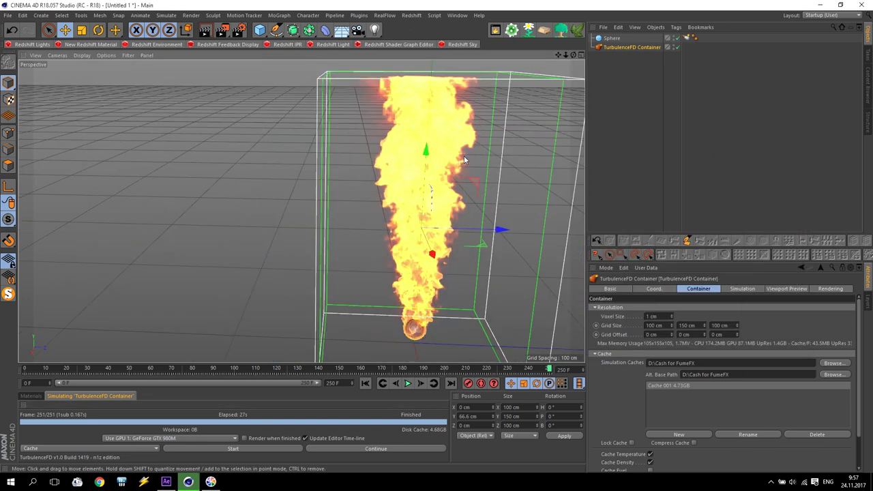
left_click_drag(559, 55, 558, 56)
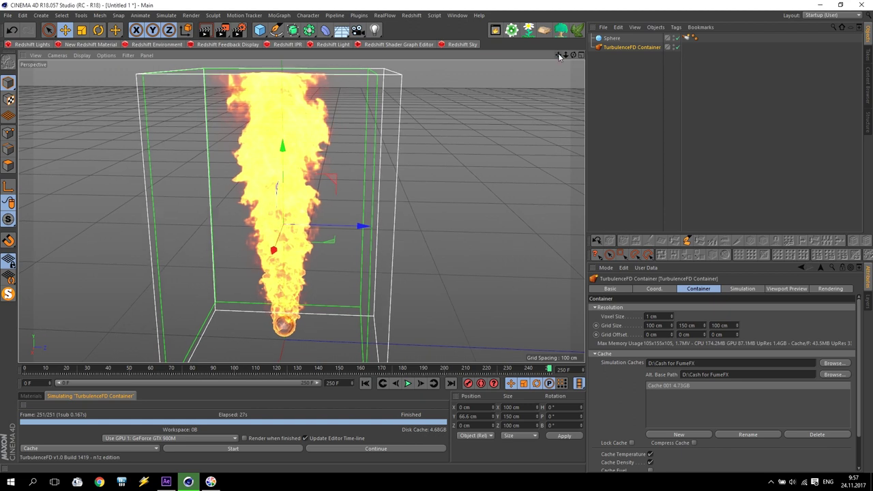
scroll(361, 295, "up", 3)
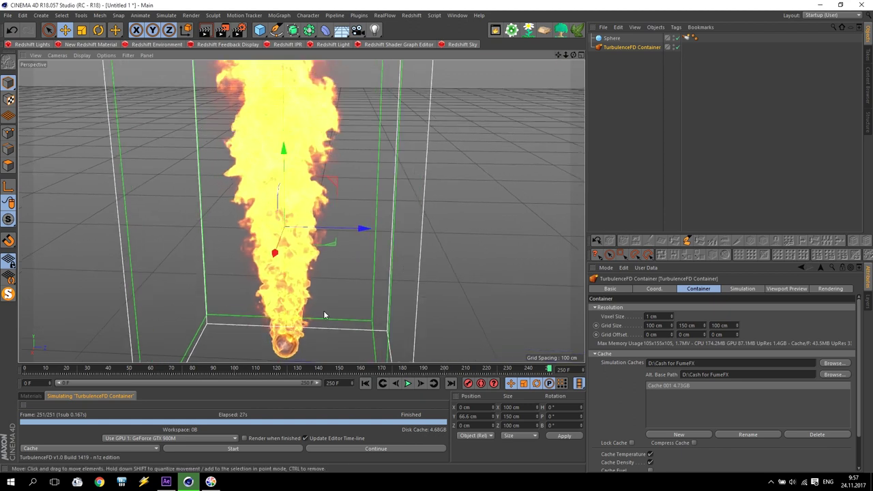
left_click_drag(554, 372, 261, 370)
left_click_drag(318, 391, 146, 379)
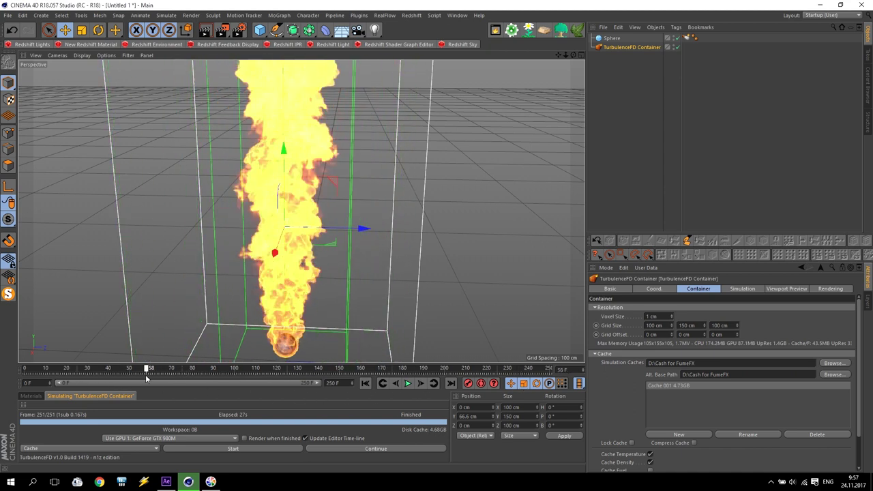
left_click_drag(195, 369, 281, 373)
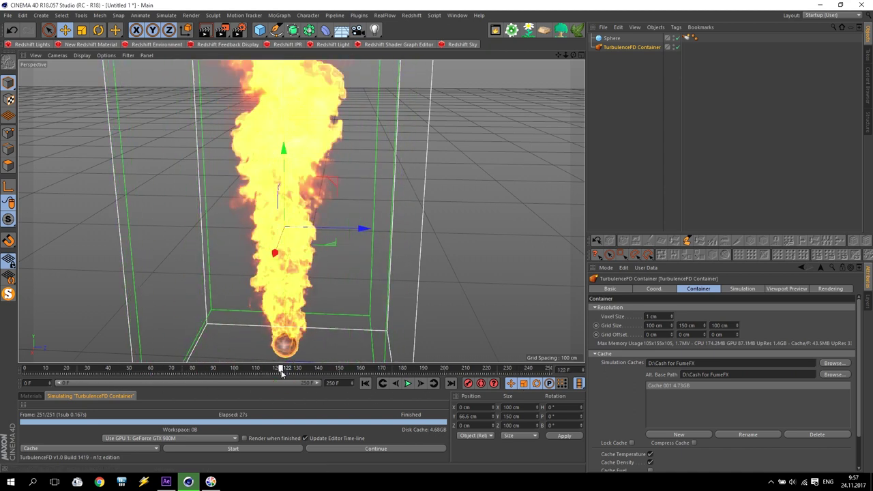
Create a Redshift Volume material and drag RS Volume onto the TurbulenceFD Container
left_click(28, 396)
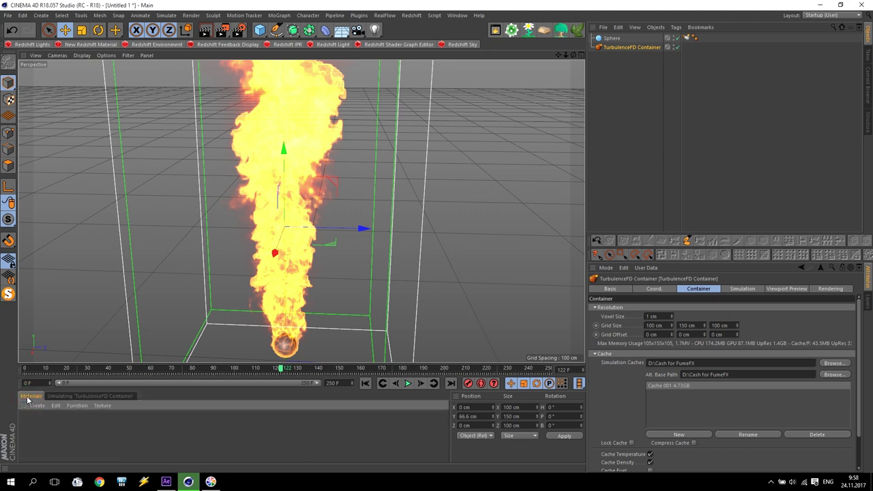
left_click(38, 406)
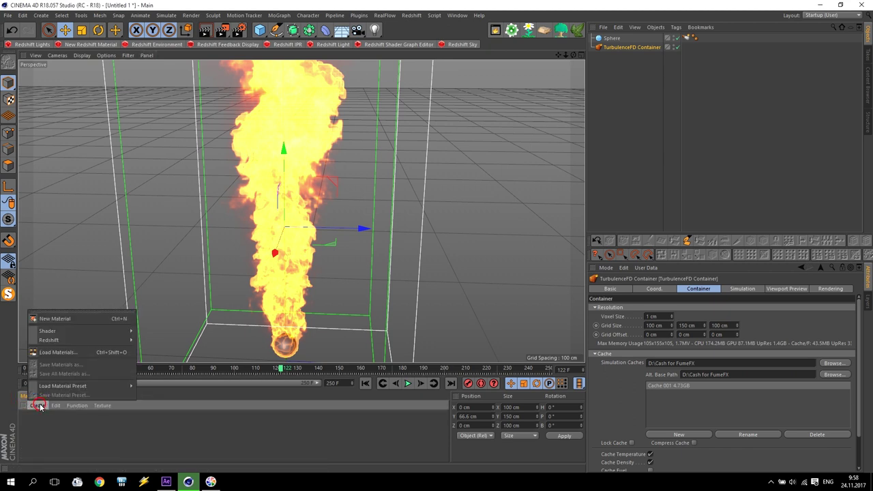
mouse_move(59, 341)
mouse_move(148, 341)
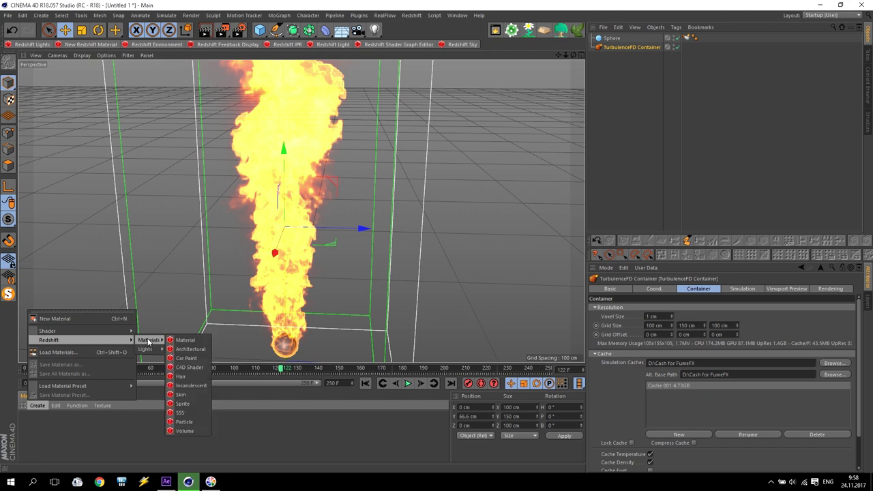
left_click(184, 430)
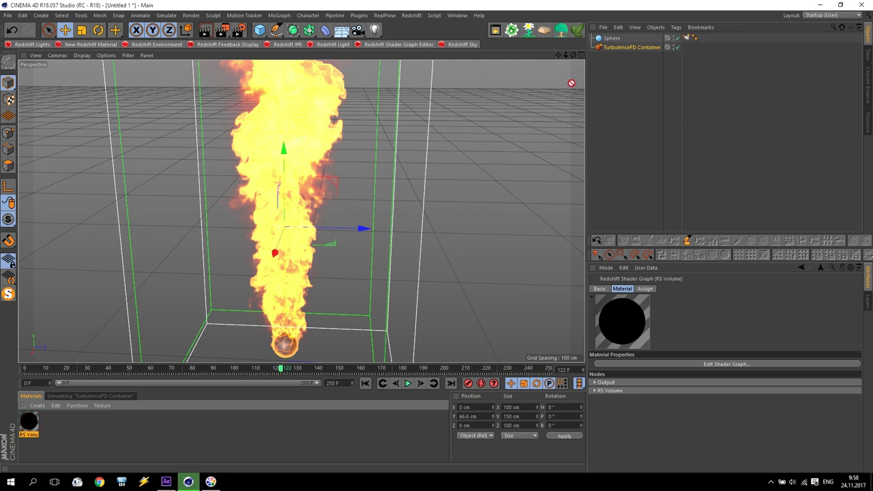
left_click_drag(634, 52, 630, 50)
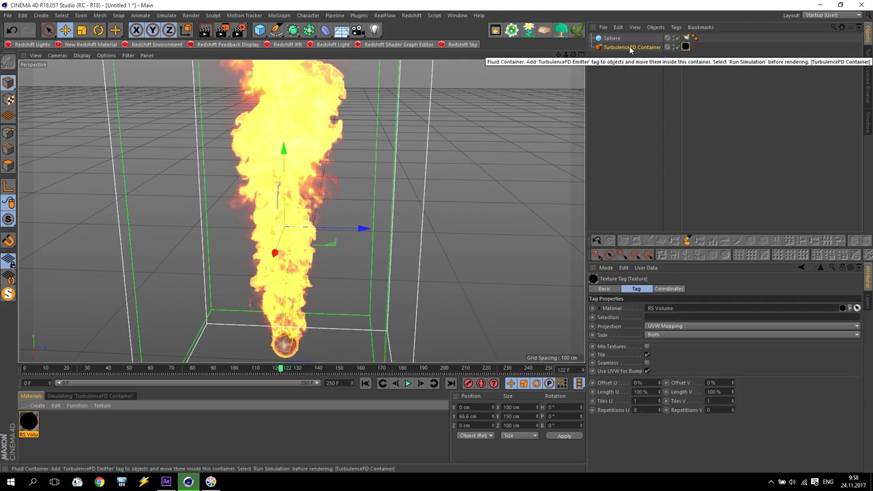
Start the Redshift IPR preview in an enlarged window at the upper left
left_click(291, 45)
left_click_drag(225, 7, 67, 62)
left_click(27, 85)
left_click_drag(238, 233, 271, 369)
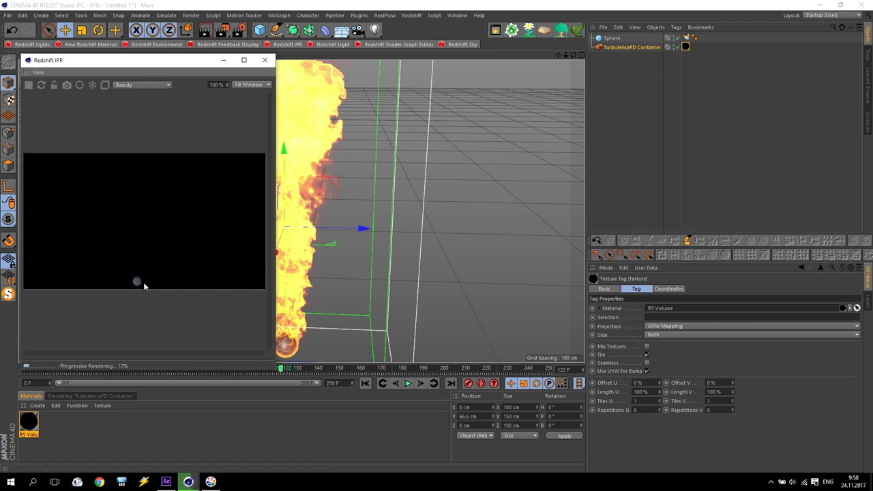
Open the RS Volume shader graph enlarged and select the RS Volume node, collapsing Absorption
double_click(29, 423)
left_click(256, 107)
left_click_drag(252, 34, 729, 17)
left_click(427, 75)
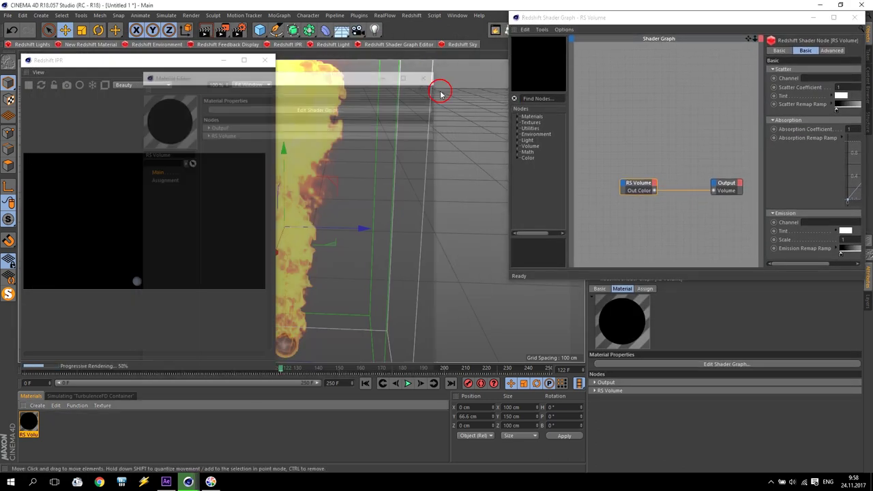
left_click_drag(508, 278, 263, 414)
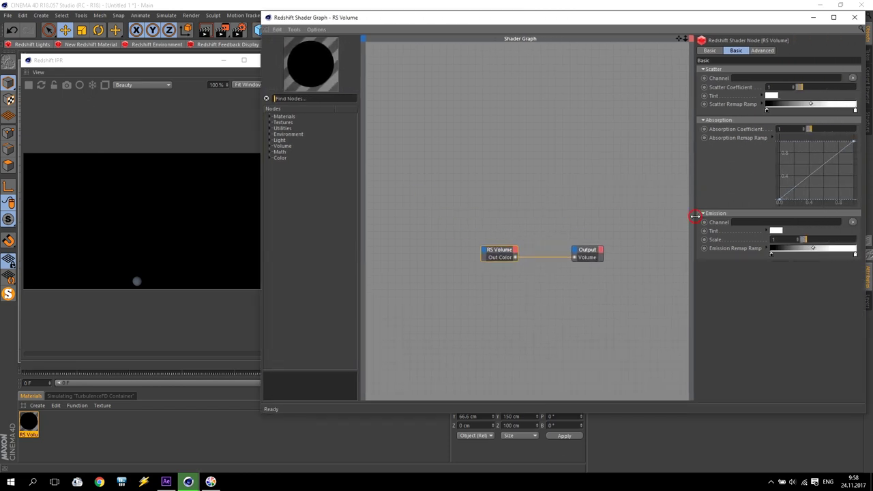
left_click_drag(694, 216, 623, 219)
left_click(554, 252)
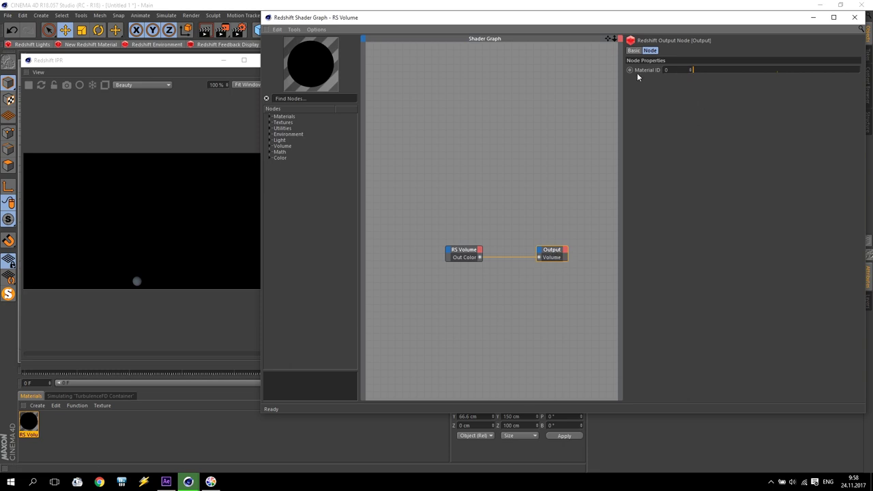
left_click(463, 252)
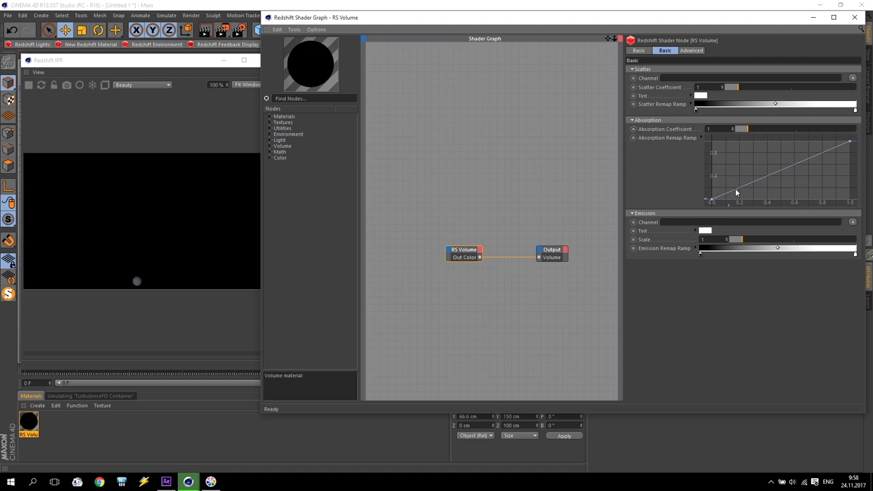
left_click(632, 120)
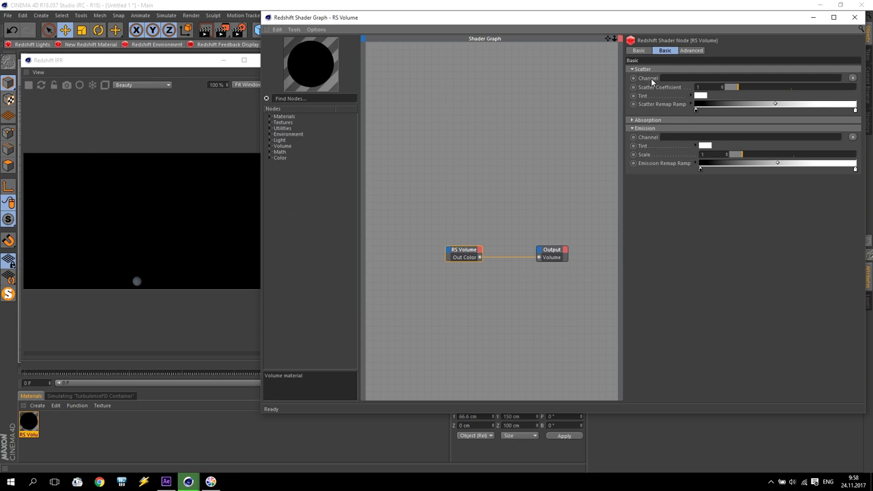
Set the Scatter Channel to TurbulenceFD Density and bring up the Emission Channel choices
left_click(852, 80)
mouse_move(845, 87)
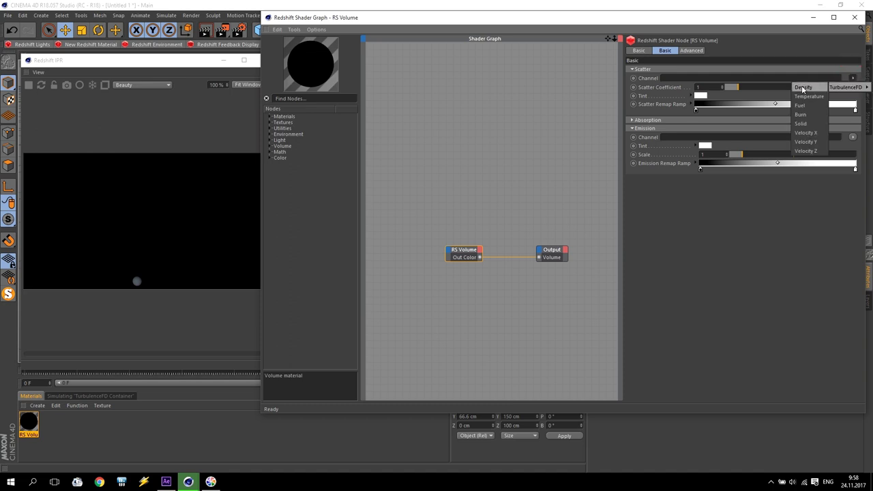
left_click(803, 88)
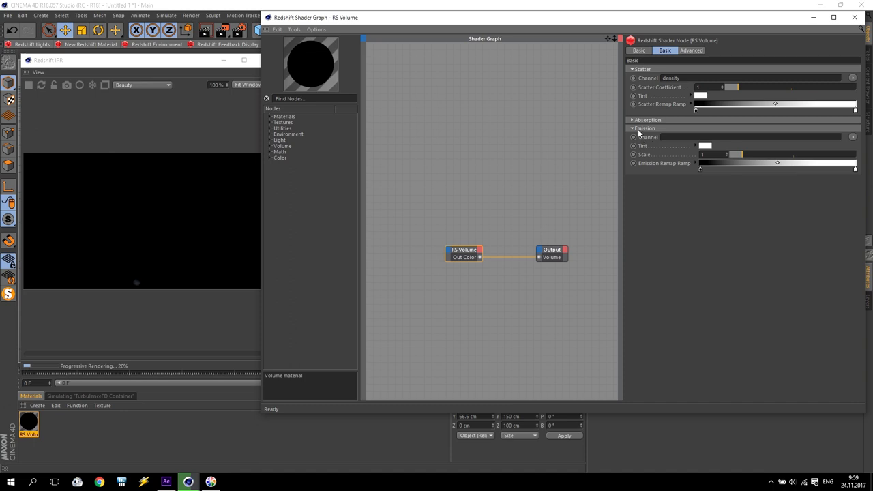
left_click(852, 137)
mouse_move(846, 145)
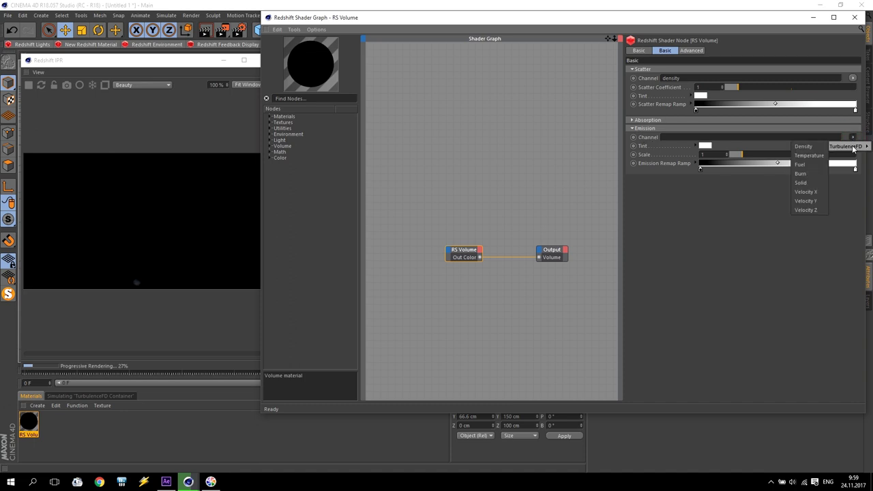
Set the Emission Channel to TurbulenceFD Burn and add a pale yellow emission ramp knot
left_click(802, 174)
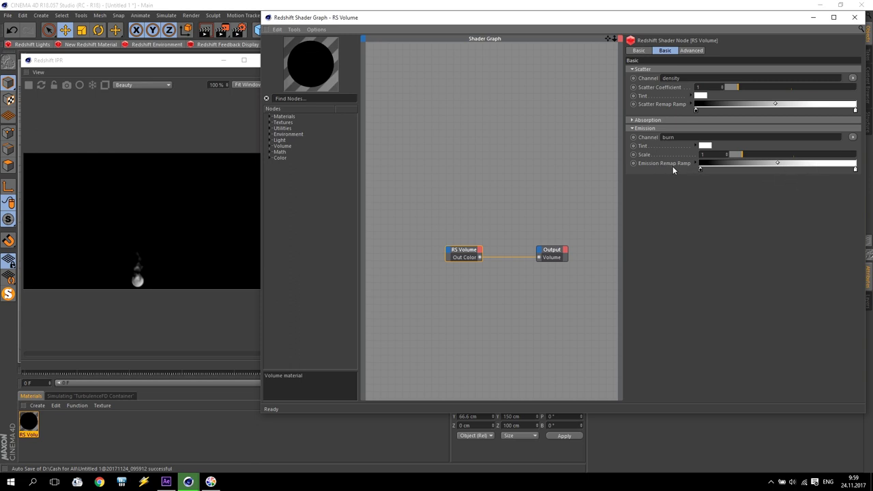
mouse_move(855, 174)
left_mouse_down()
mouse_move(829, 175)
mouse_move(844, 171)
left_mouse_up()
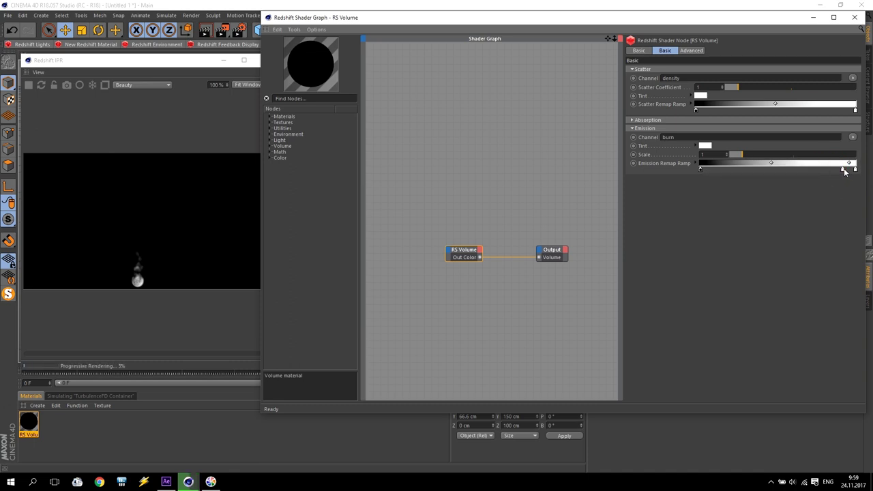
left_click(841, 172)
double_click(842, 172)
left_click(778, 169)
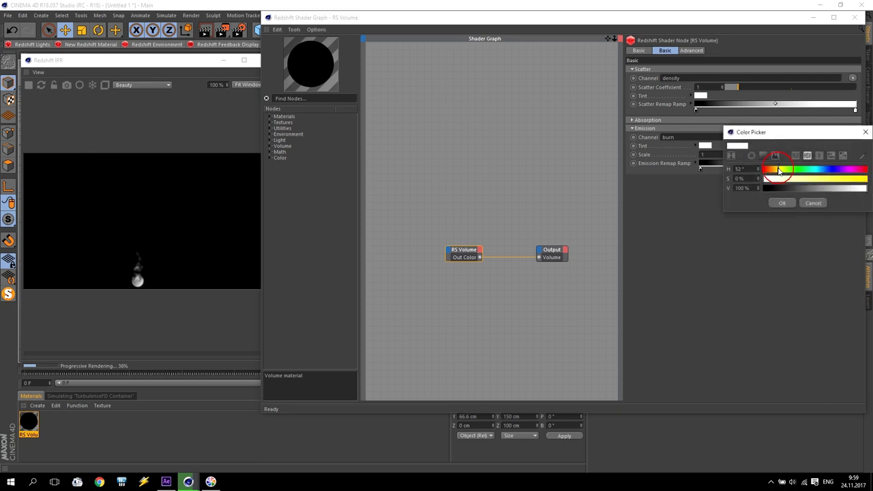
left_click(784, 178)
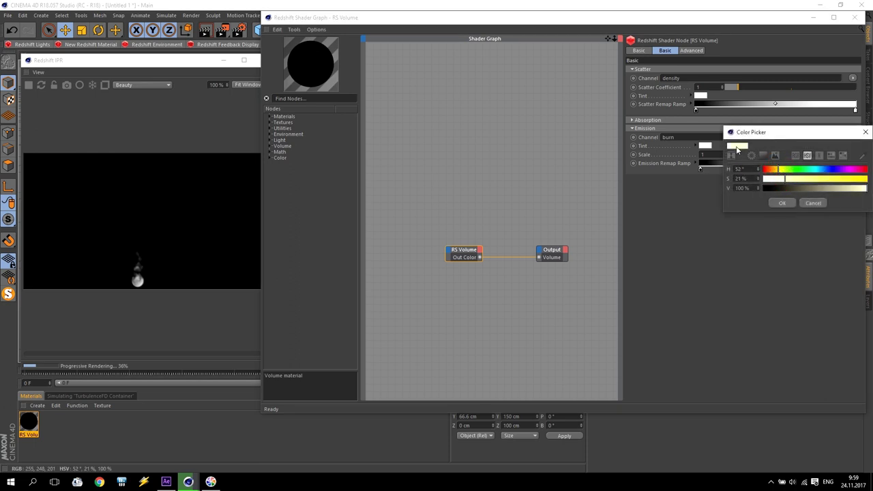
left_click(783, 203)
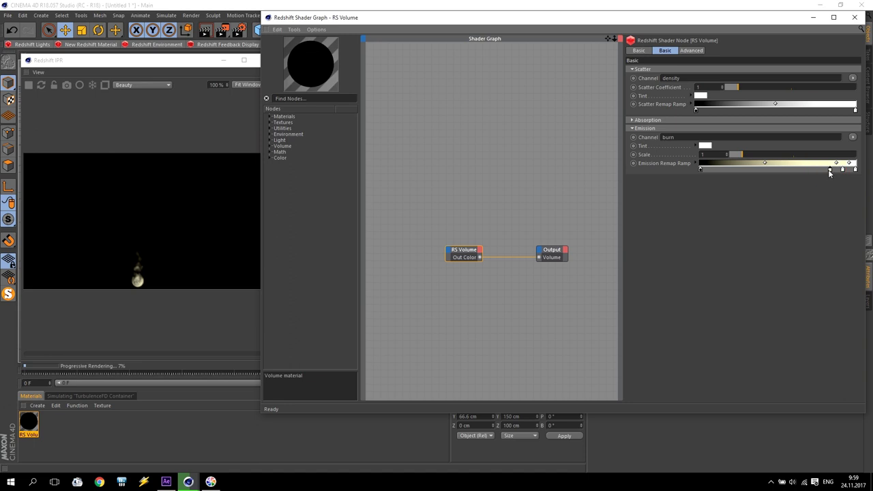
Colour the end ramp knots orange and add a saturated orange knot
double_click(840, 171)
left_click(778, 174)
mouse_move(776, 174)
left_mouse_down()
mouse_move(806, 179)
mouse_move(824, 170)
mouse_move(771, 171)
mouse_move(799, 187)
left_mouse_up()
left_click(781, 203)
double_click(817, 170)
left_click(782, 204)
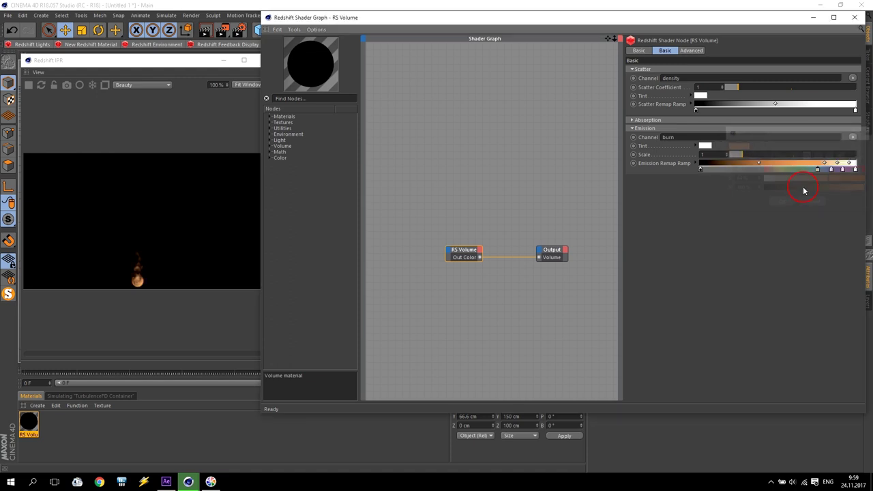
left_click(805, 171)
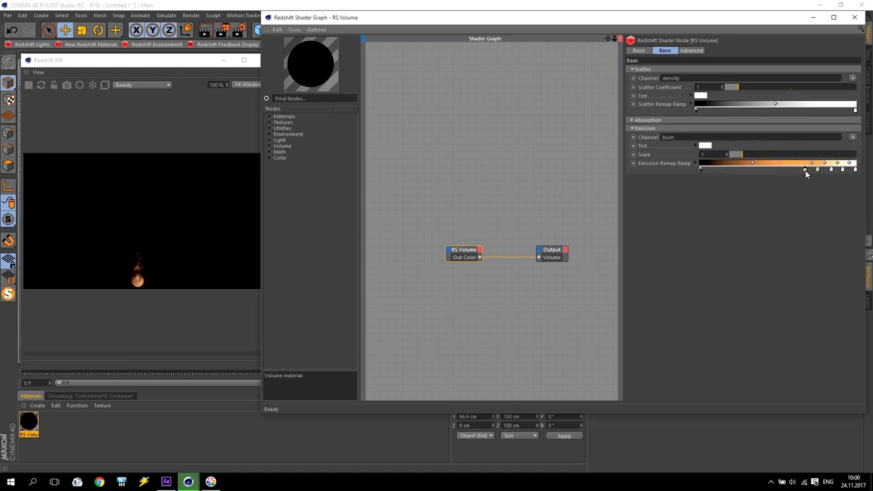
double_click(805, 171)
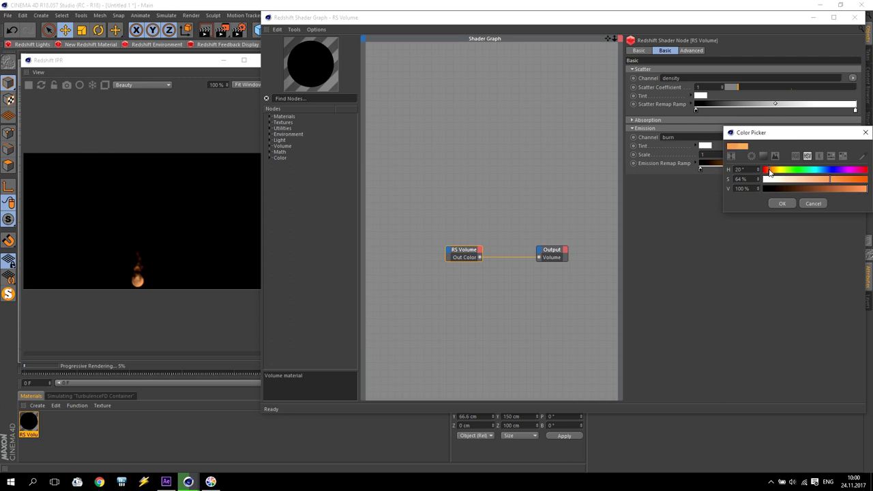
left_click_drag(810, 181, 791, 172)
left_click(782, 203)
Add red and dark red knots toward the dark end of the emission ramp
double_click(791, 170)
left_click(757, 169)
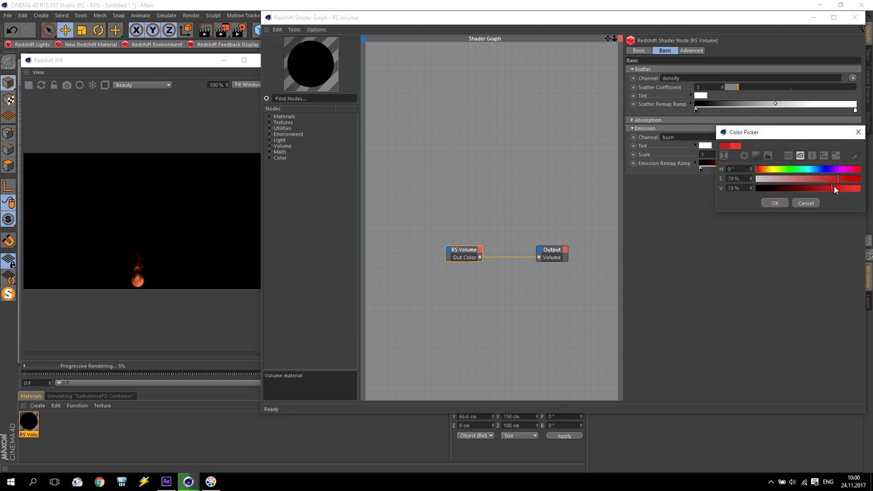
left_click(775, 203)
left_click(757, 170)
double_click(750, 169)
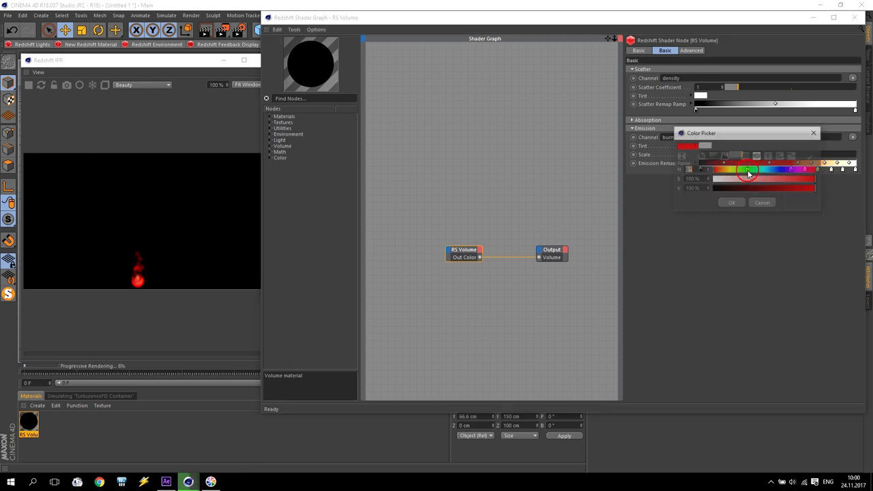
left_click(756, 189)
left_click_drag(758, 188, 762, 188)
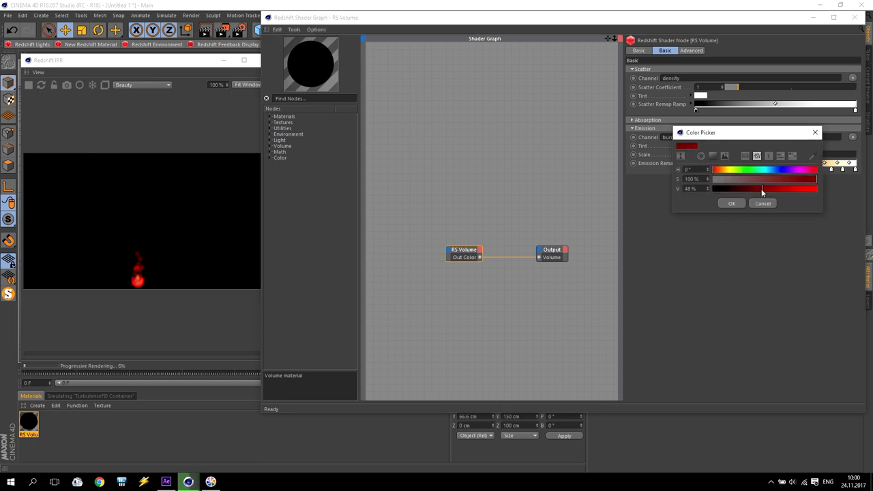
left_click(731, 203)
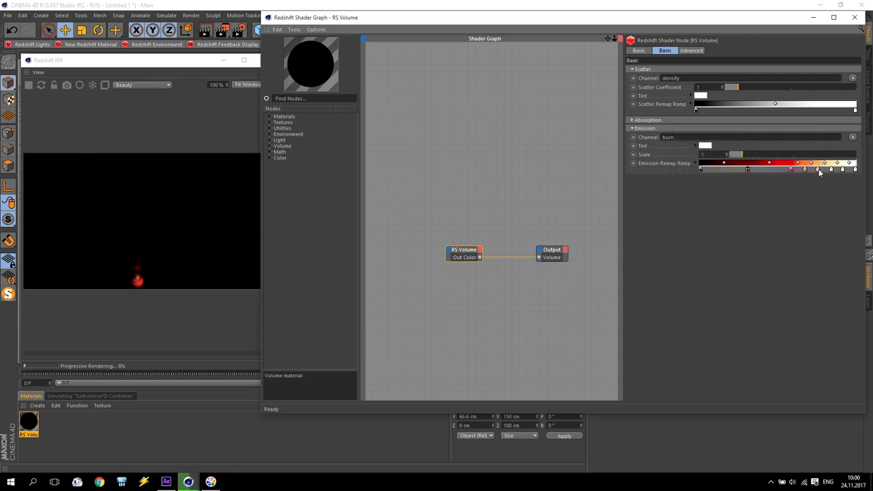
Slide the red and orange knots into place, recolouring one knot orange
left_click_drag(791, 169, 779, 169)
left_click(817, 170)
mouse_move(779, 170)
left_mouse_down()
mouse_move(771, 171)
mouse_move(796, 170)
left_mouse_up()
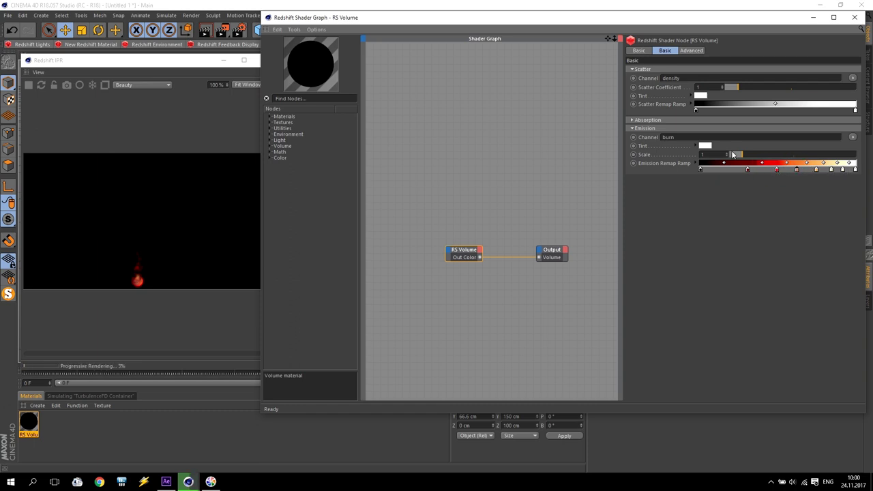
left_click(830, 170)
left_click_drag(816, 170, 813, 170)
double_click(776, 169)
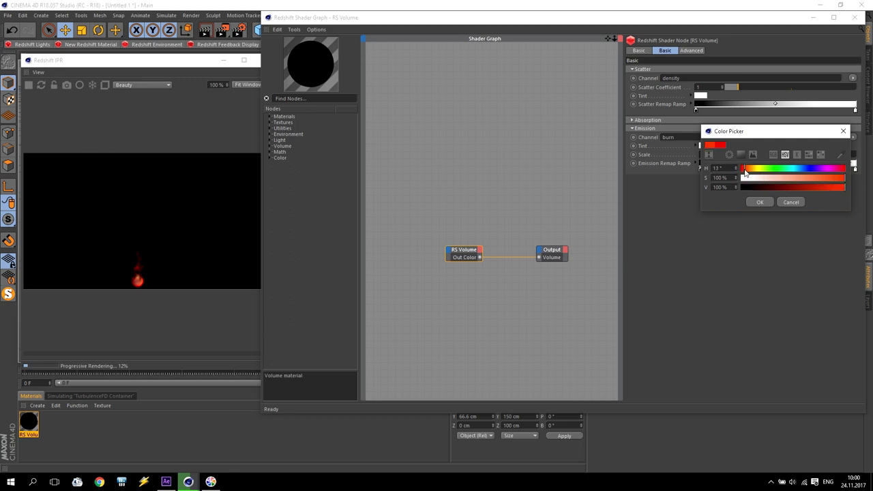
left_click(748, 169)
left_click(759, 202)
left_click_drag(776, 169, 770, 170)
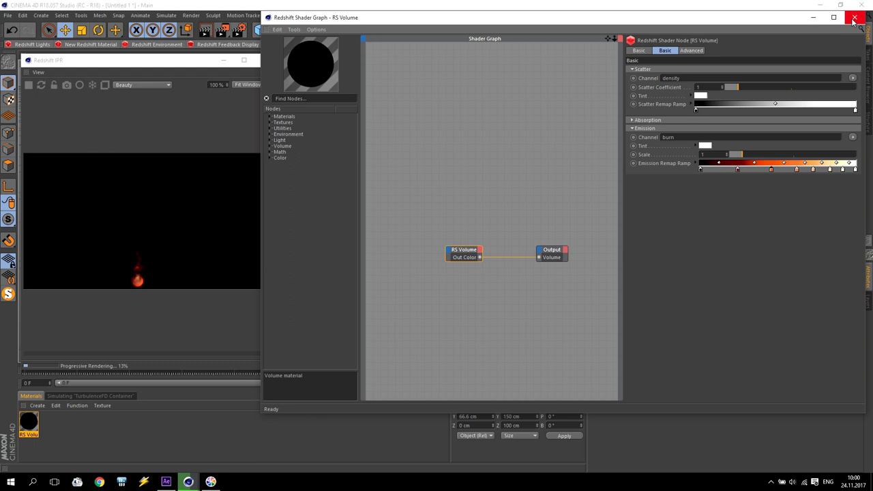
Close the shader graph and, in Redshift settings, turn off progressive IPR with max samples 64
left_click(854, 18)
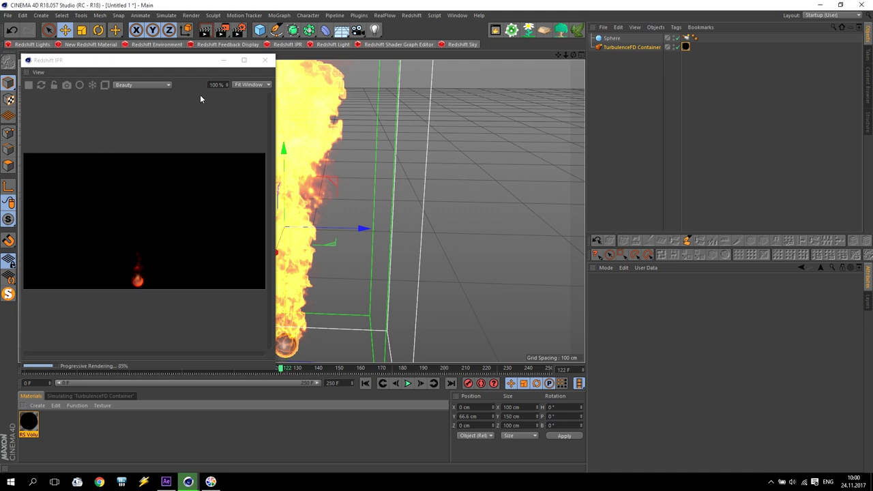
left_click(238, 29)
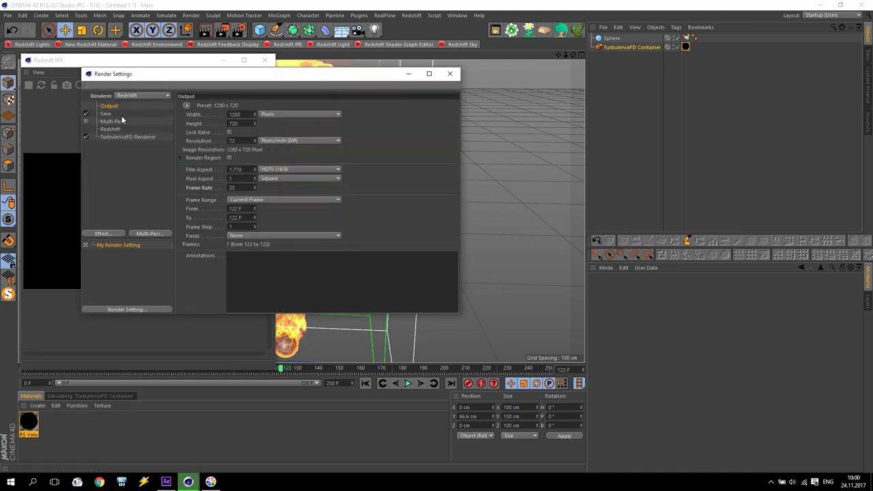
left_click(110, 128)
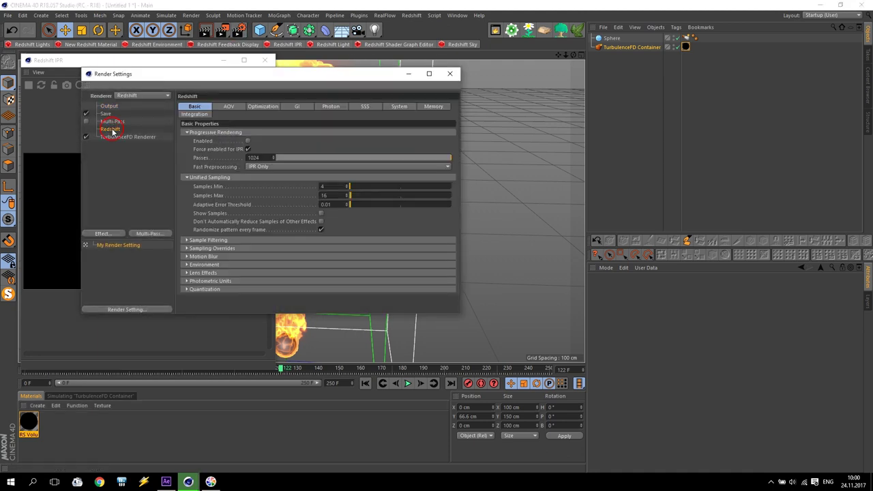
left_click(248, 149)
type("64")
left_click(298, 185)
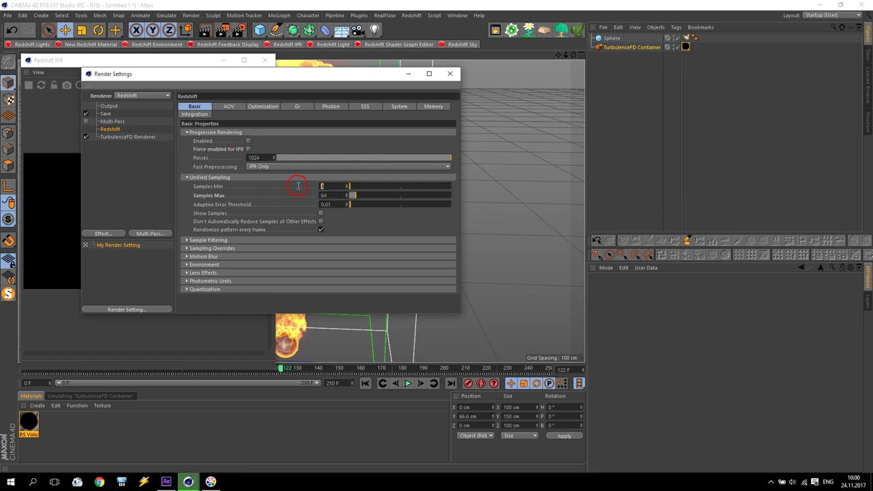
Set the Redshift System bucket size to 64 and close Render Settings
left_click(392, 107)
left_click(187, 237)
left_click(232, 246)
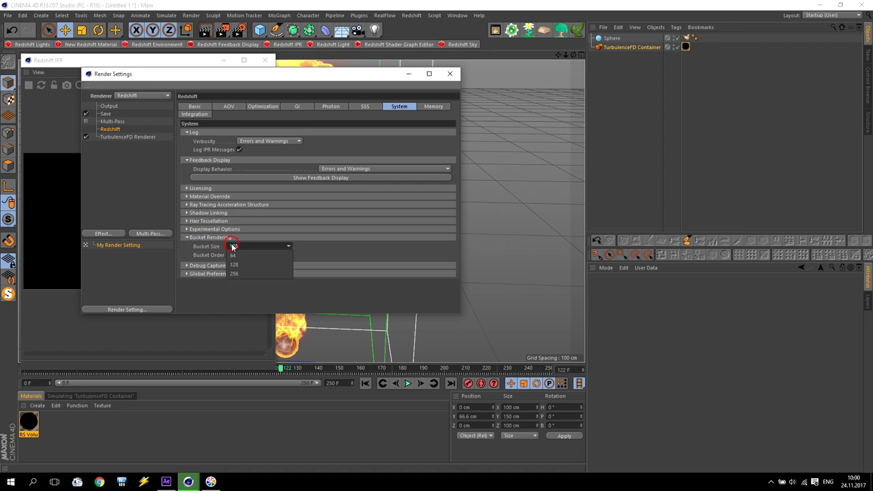
left_click(238, 256)
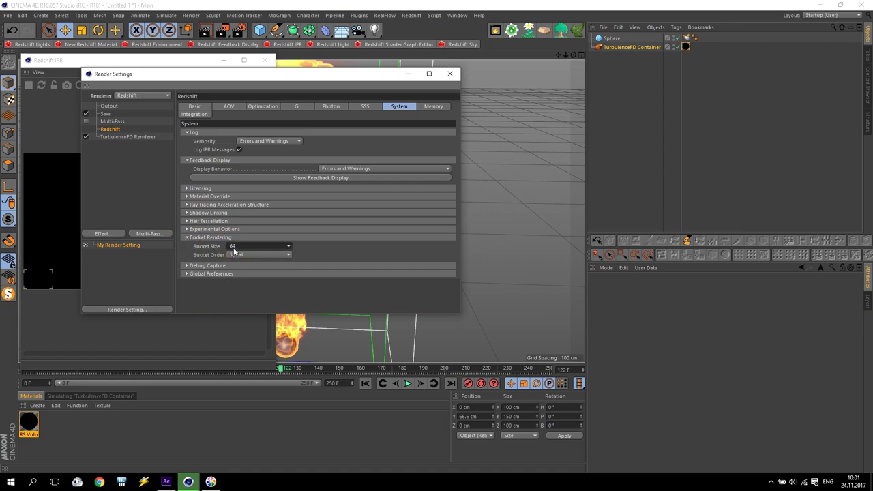
left_click(235, 248)
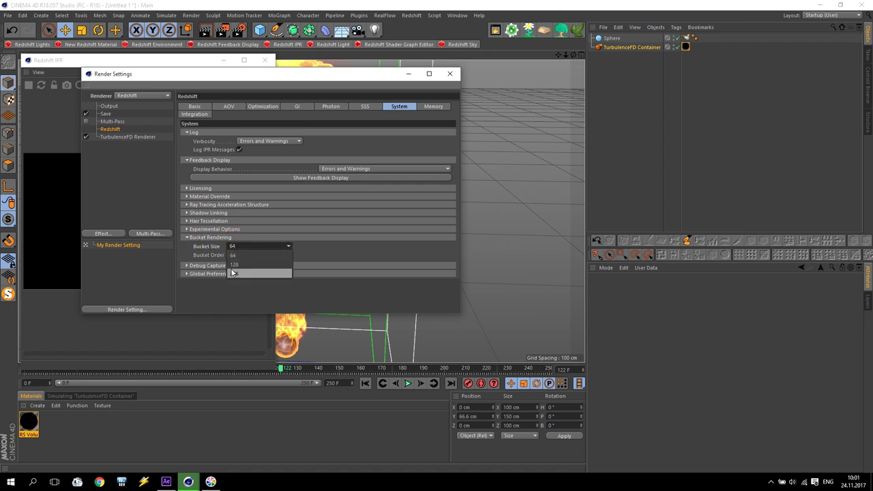
left_click(233, 254)
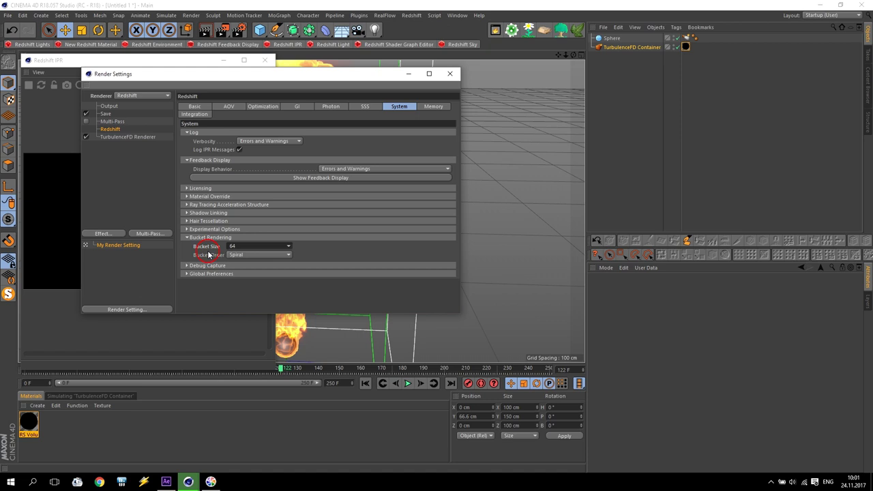
left_click(449, 74)
Widen the IPR window, stop the preview render and minimize it
left_click_drag(275, 363, 461, 362)
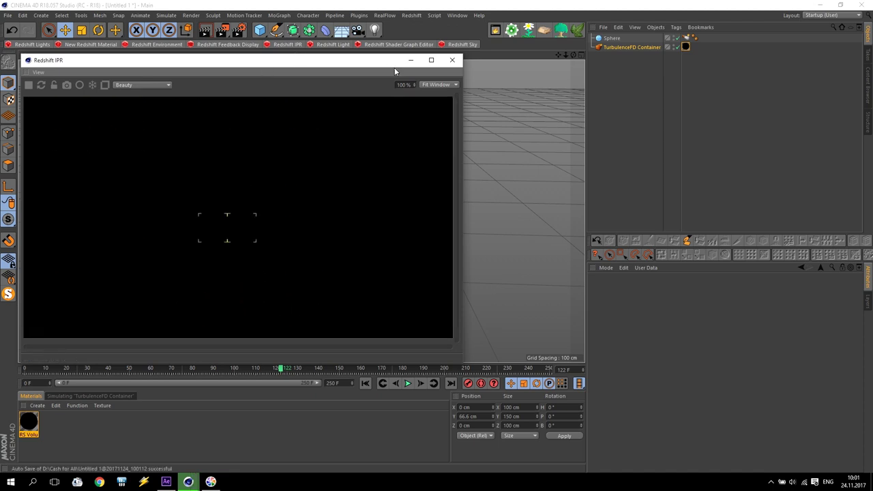
left_click(29, 85)
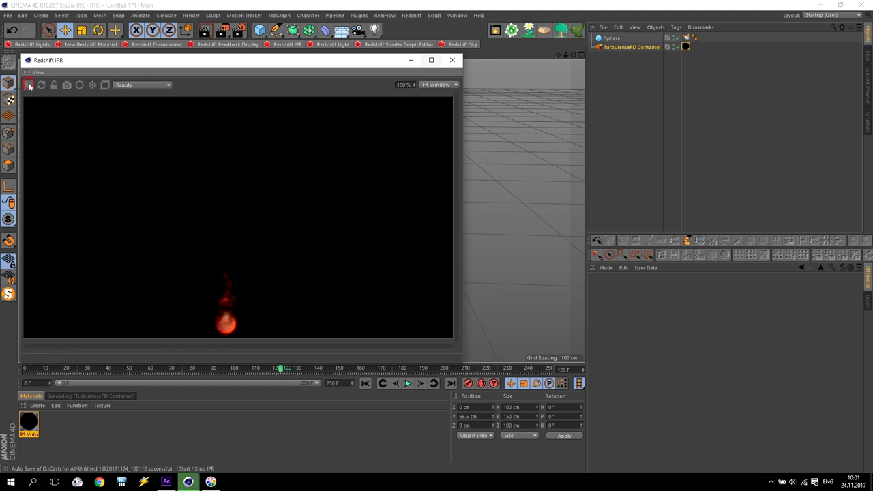
left_click(410, 61)
Add an RS Area Light from the Redshift lights menu
left_click(32, 44)
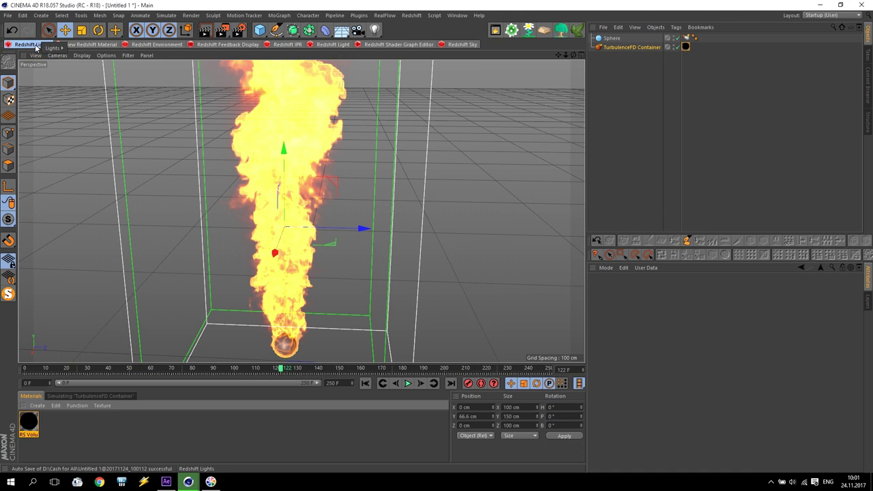
mouse_move(51, 49)
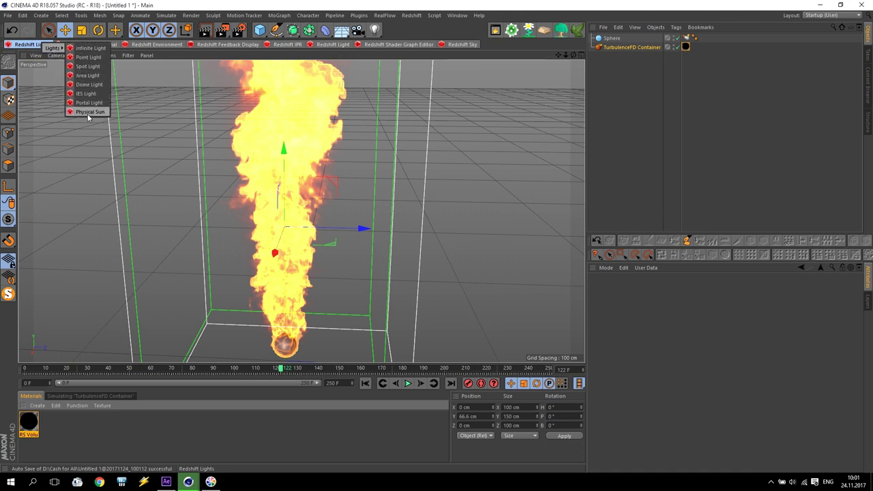
left_click(89, 74)
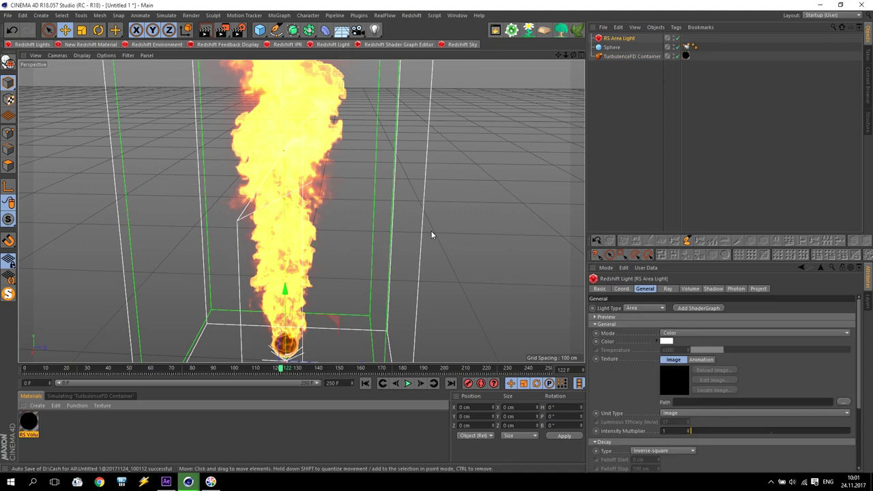
left_click(29, 44)
mouse_move(52, 48)
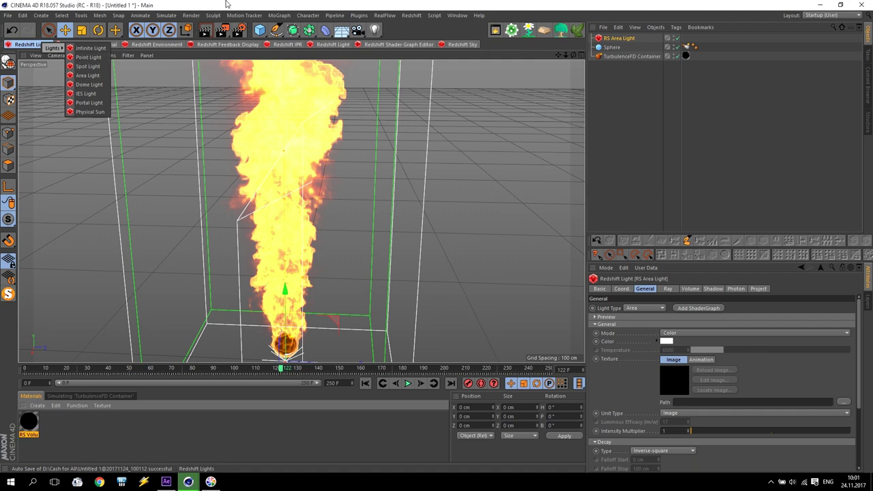
key("Escape")
Move the area light to Y 90 cm and Z -150.729 cm in the four-view layout
left_click(618, 39)
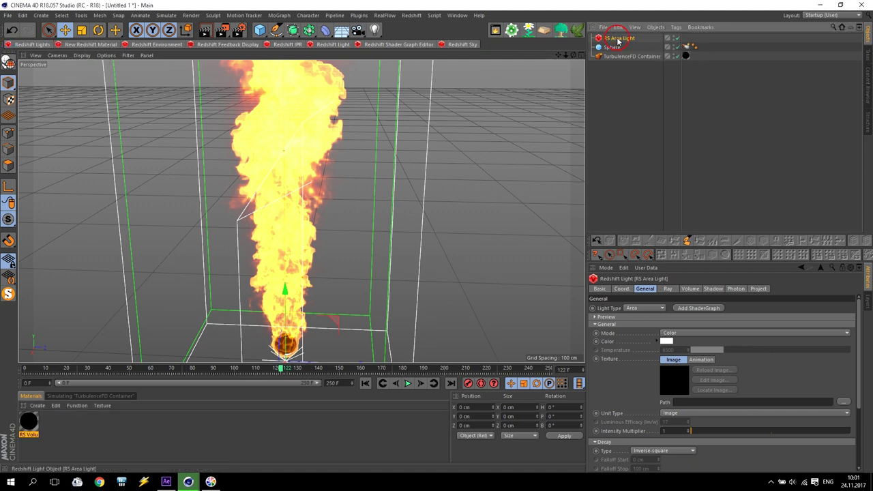
middle_click(413, 135)
left_click_drag(444, 257, 444, 234)
left_click_drag(440, 126, 437, 139)
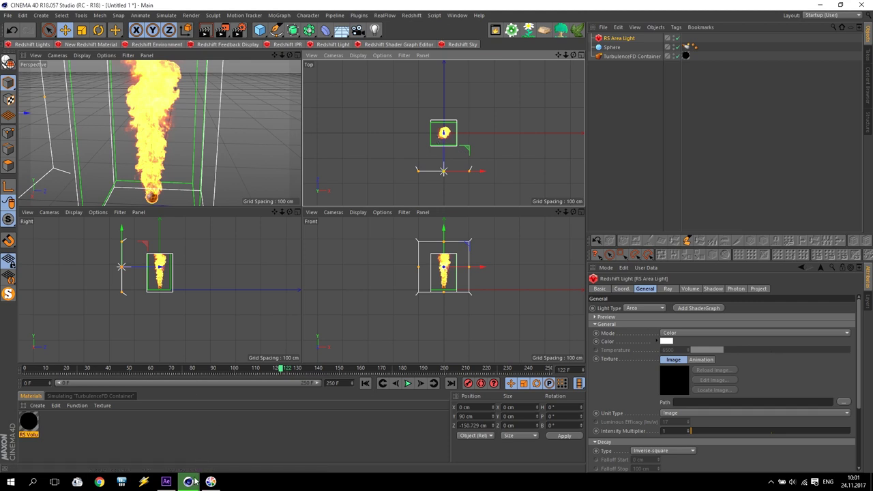
Restart the IPR preview and show the area light's Volume settings
mouse_move(189, 482)
left_click(232, 440)
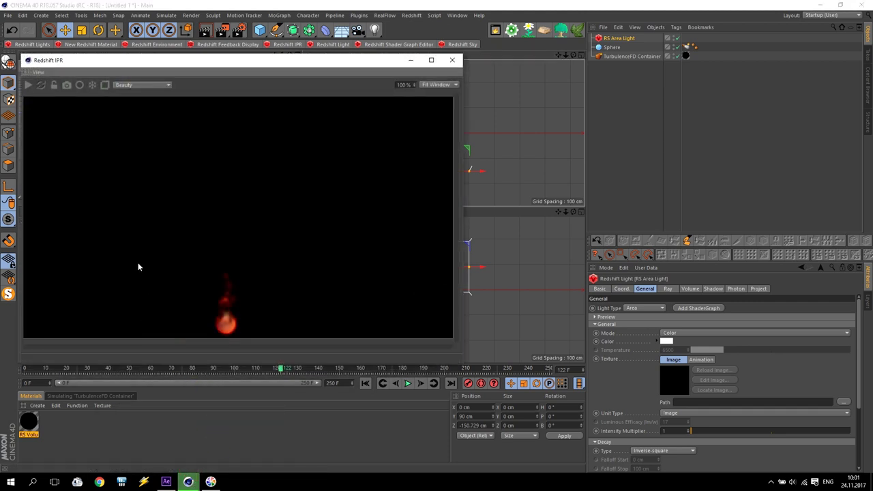
left_click(28, 85)
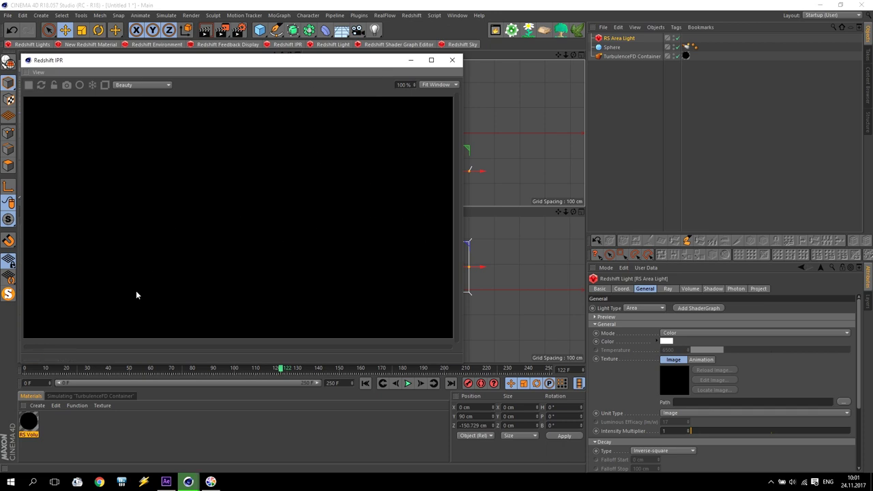
left_click(631, 39)
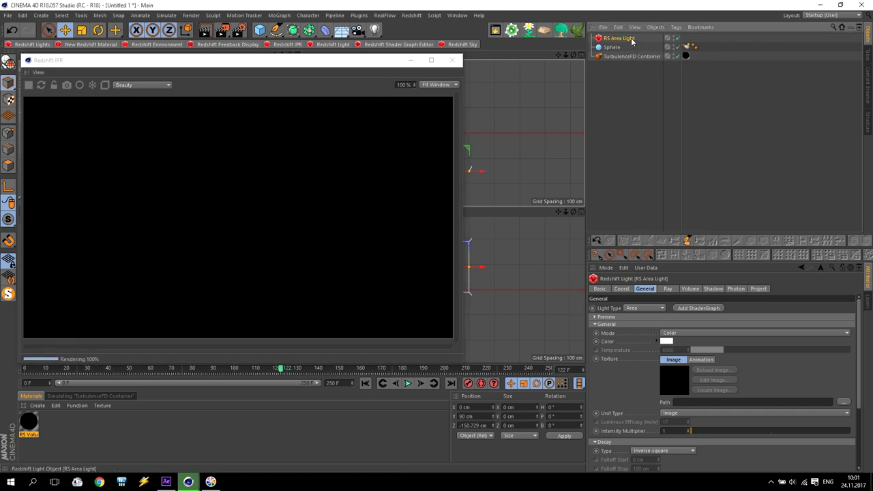
left_click(692, 289)
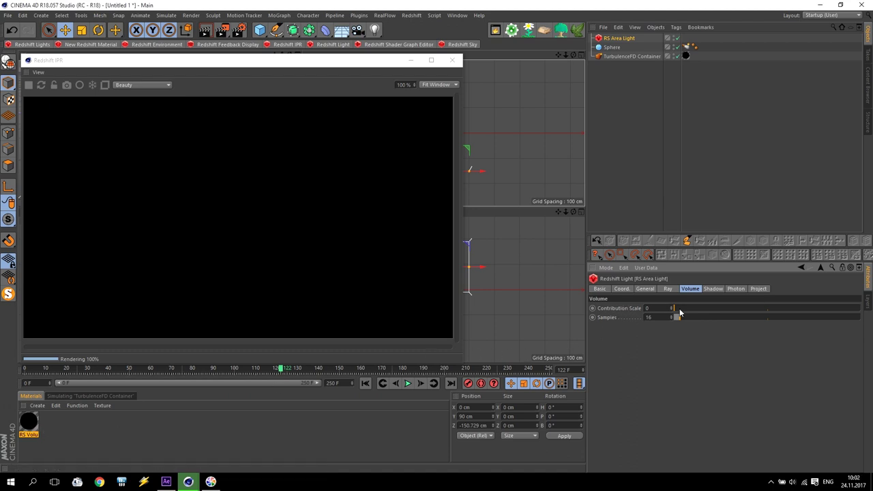
Set the light's Volume Contribution Scale to 1 and Unit Type to Radiant Power (W)
left_click_drag(675, 308, 855, 308)
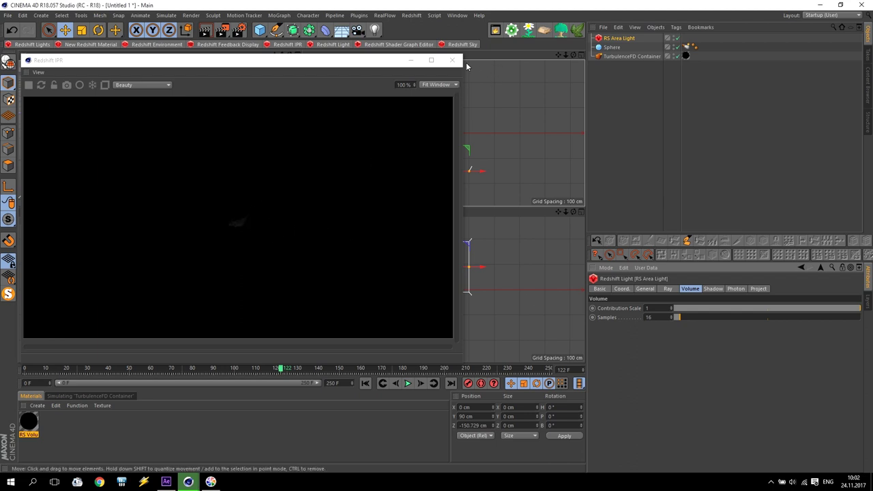
left_click_drag(347, 60, 381, 113)
left_click_drag(233, 110, 200, 63)
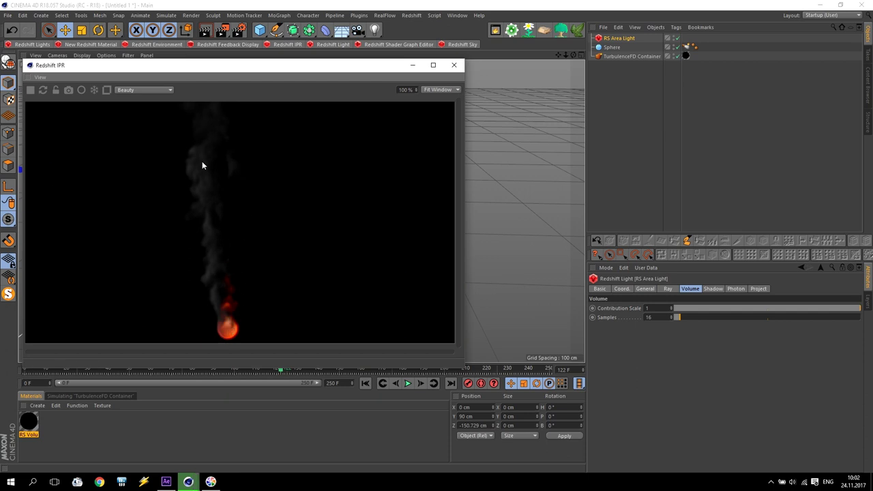
left_click(645, 289)
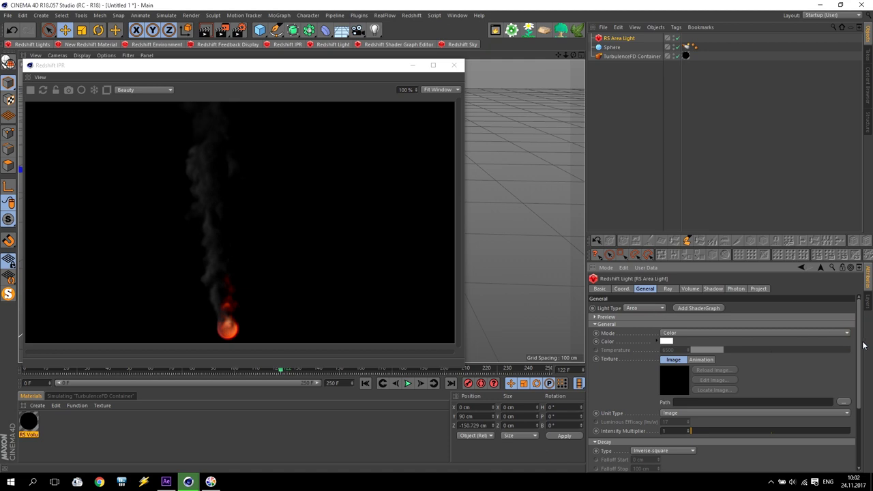
left_click(673, 414)
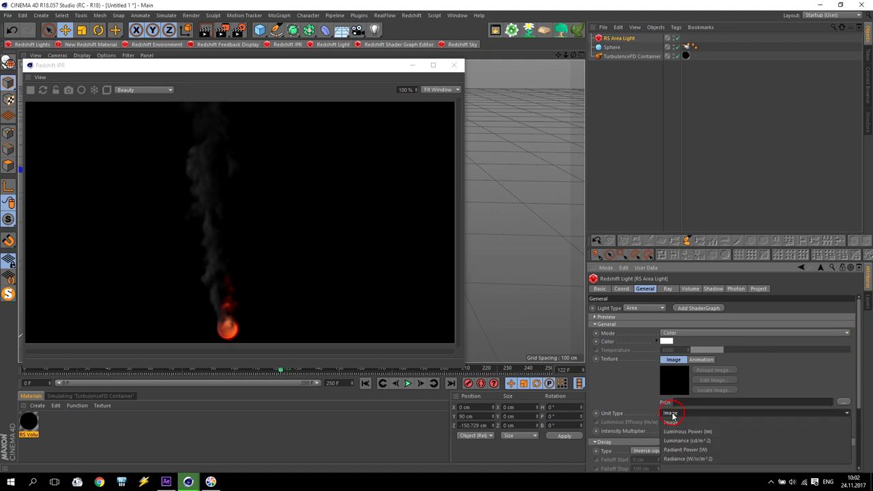
left_click(675, 444)
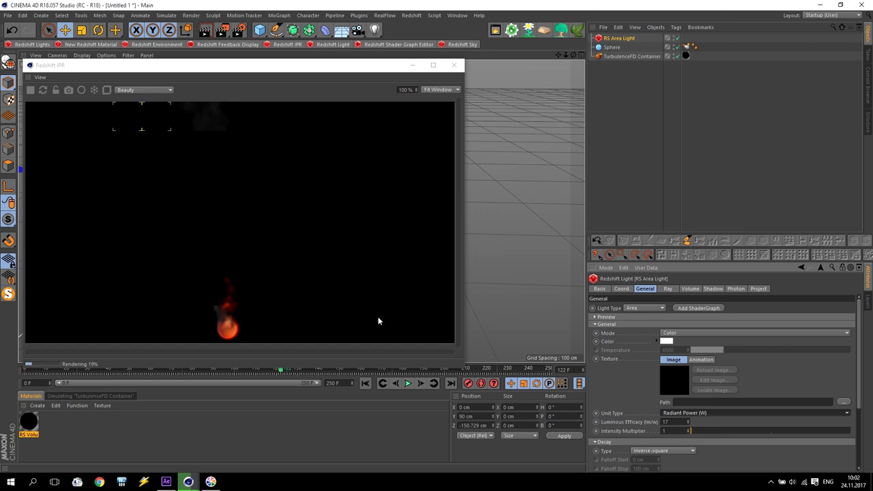
Try an edited luminous efficacy with an intensity multiplier of 750
left_click(674, 420)
key("BackSpace")
type("500")
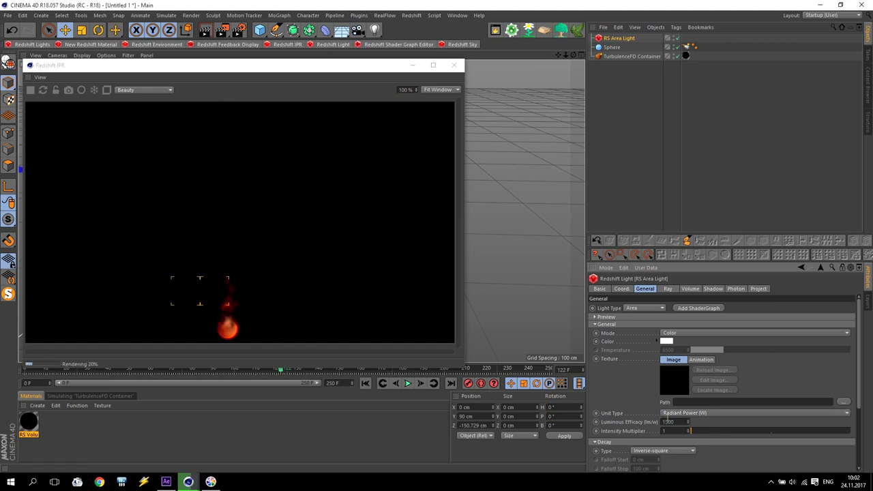
left_click(679, 431)
type("750")
key("Return")
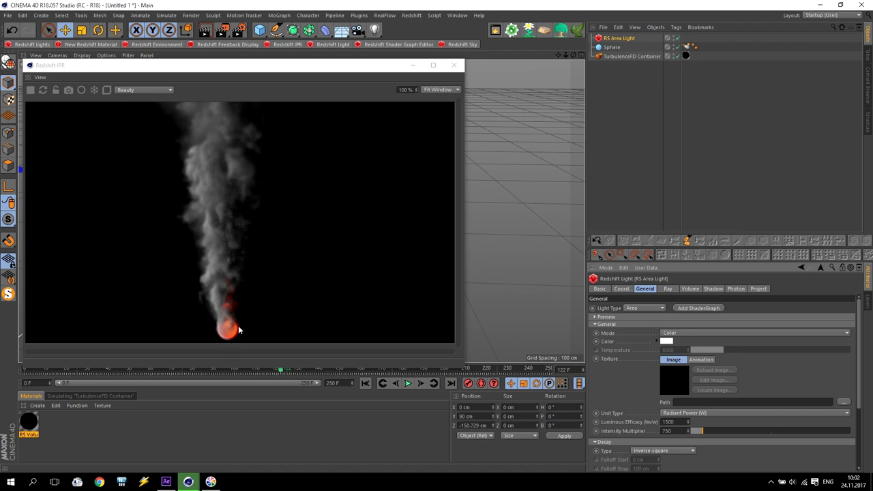
Set Luminous Efficacy to 2000 and Intensity Multiplier to 1000
double_click(681, 421)
type("2000")
key("Tab")
type("1000")
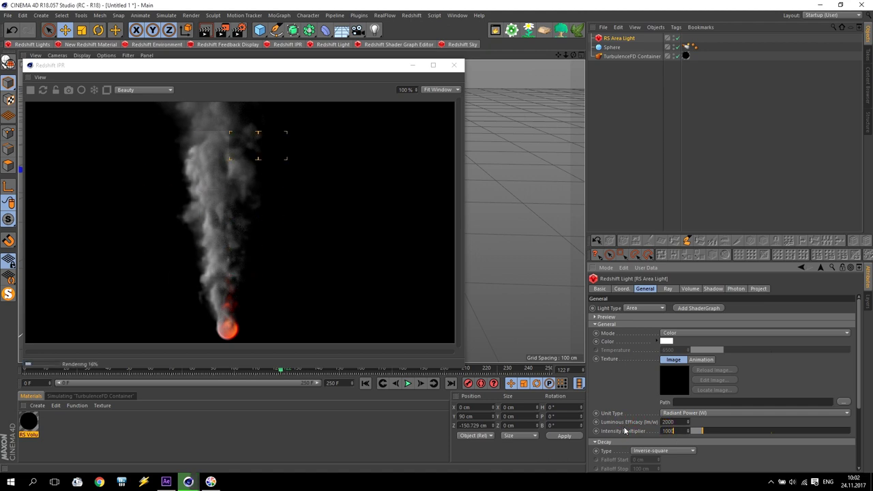
key("Return")
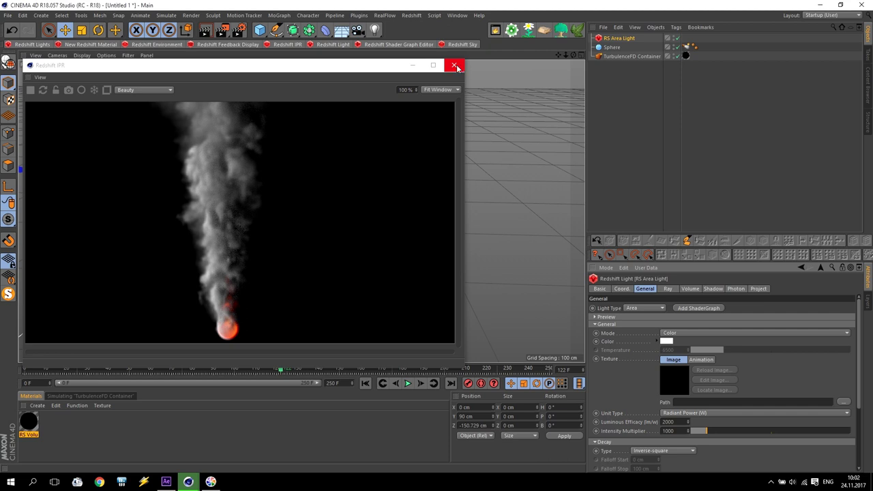
Close the IPR window and set the output resolution to the HDTV 1080 25 preset
left_click_drag(350, 71, 334, 58)
left_click_drag(471, 230, 572, 231)
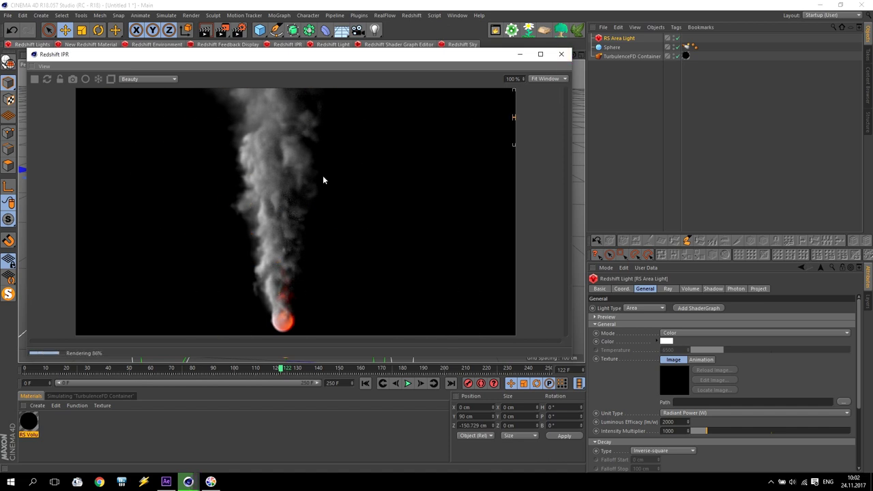
left_click(557, 55)
left_click(237, 30)
left_click(105, 106)
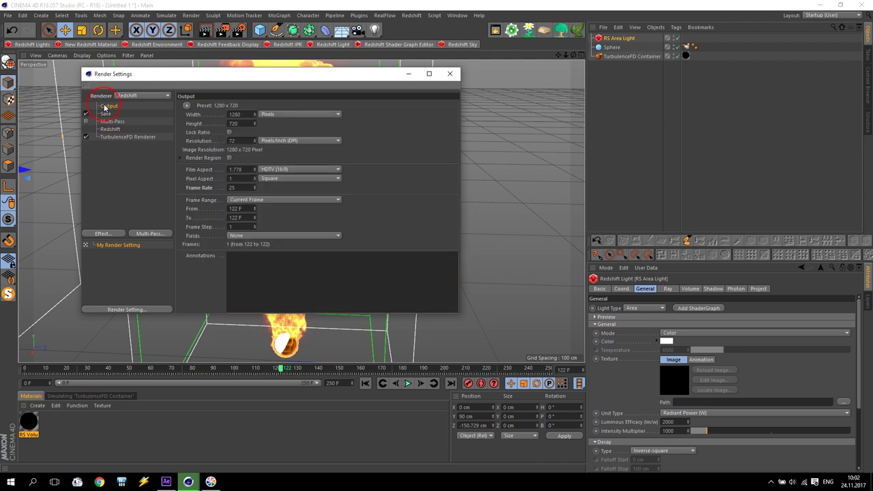
left_click(188, 106)
mouse_move(205, 133)
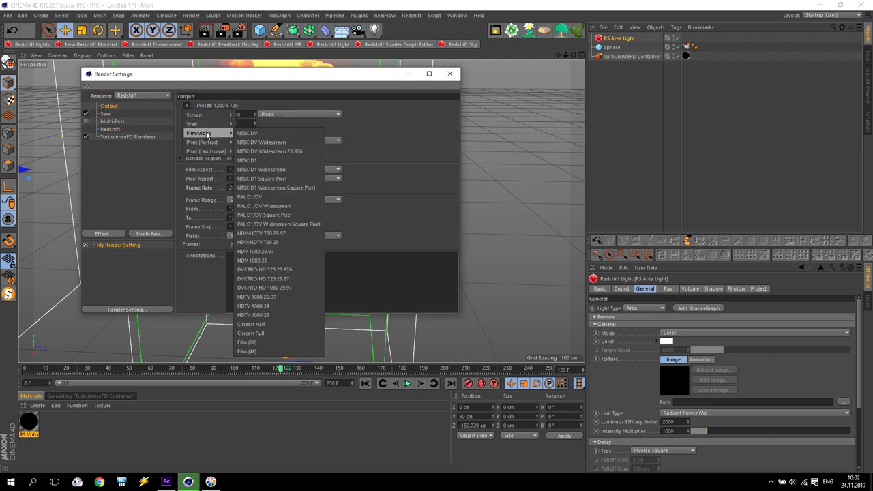
left_click(272, 315)
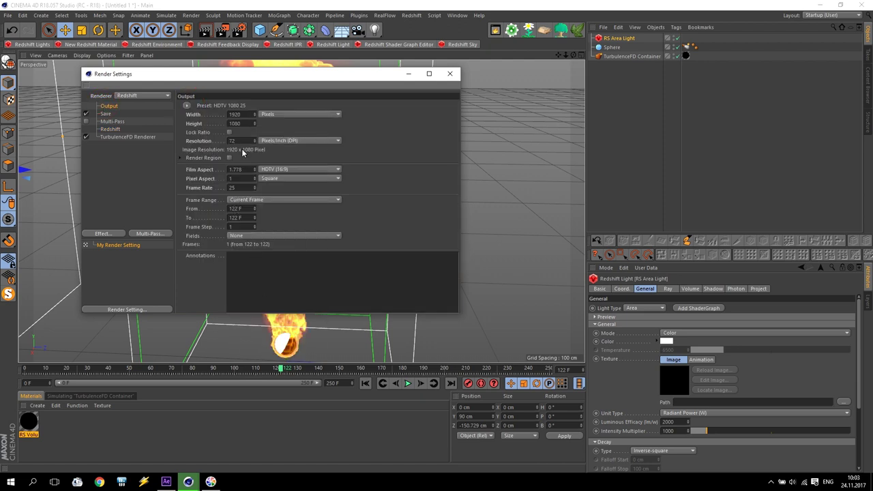
left_click(450, 75)
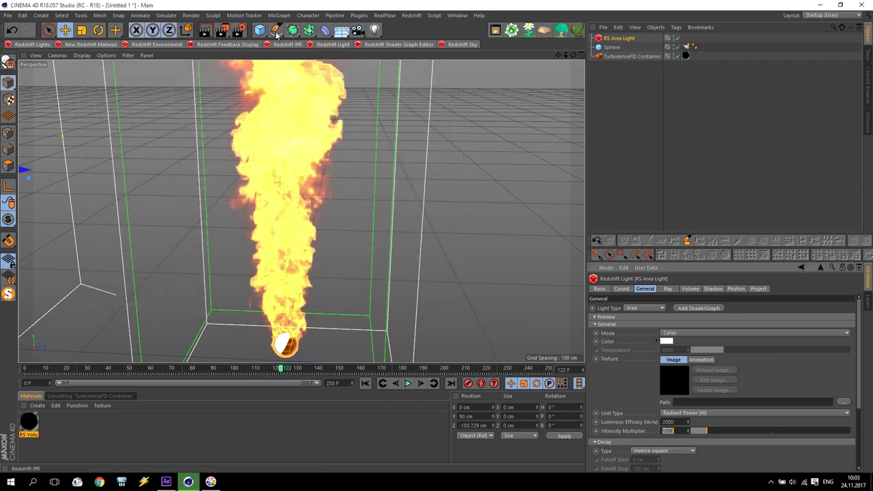
Set Redshift bucket size 256 and Samples Min/Max 16, then render to Picture Viewer
left_click(238, 31)
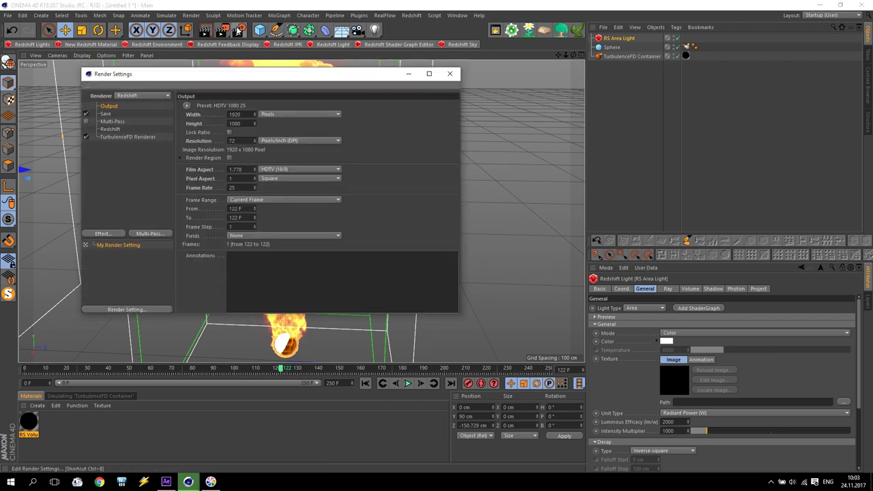
left_click(113, 130)
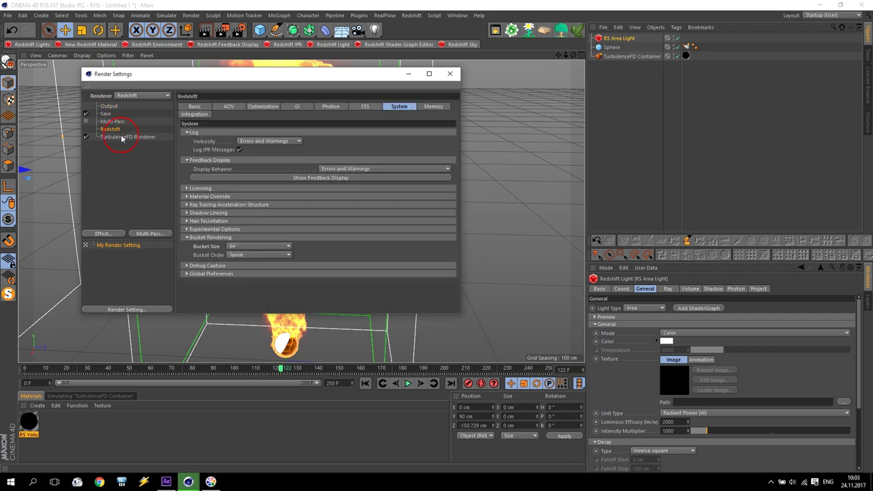
left_click(259, 246)
left_click(248, 273)
left_click(194, 106)
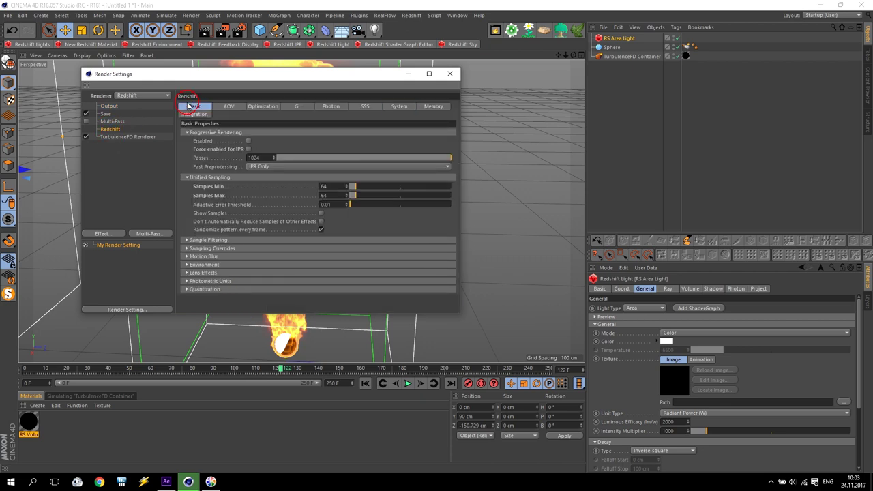
type("16")
left_click(305, 195)
type("16")
key("Return")
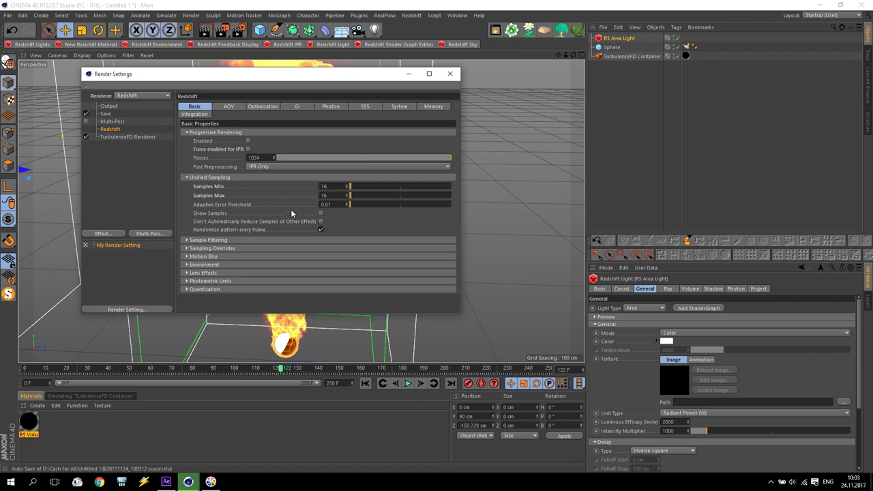
left_click(450, 74)
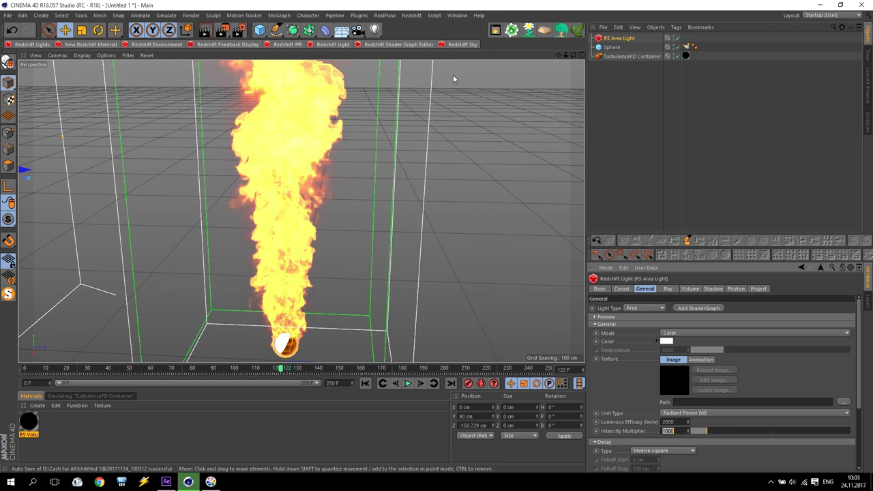
left_click(224, 31)
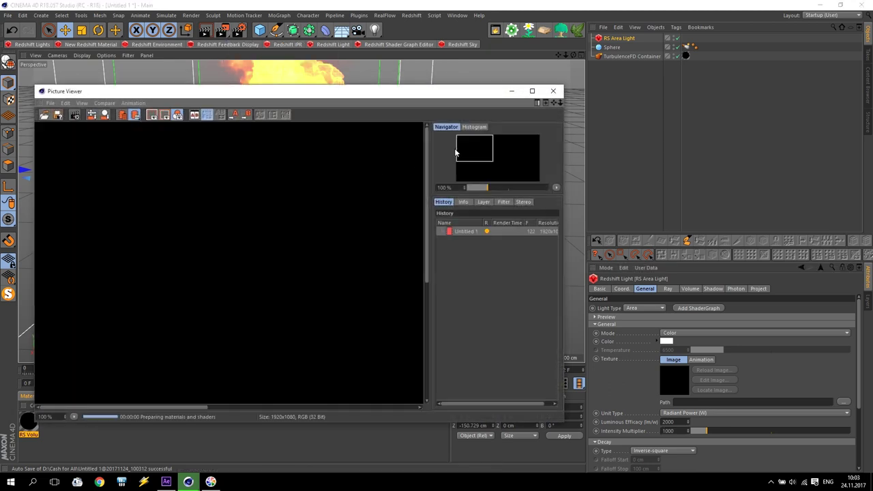
View the finished 3-second smoke render full screen, then close Picture Viewer
left_click(530, 92)
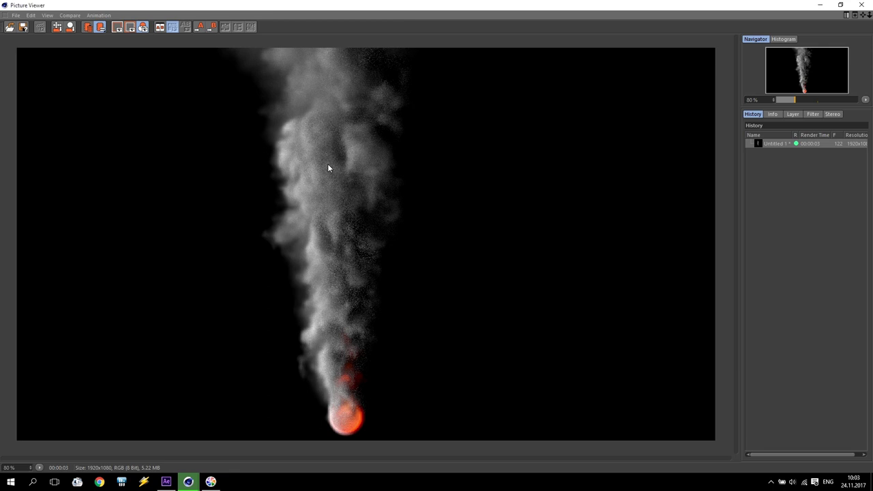
left_click(861, 5)
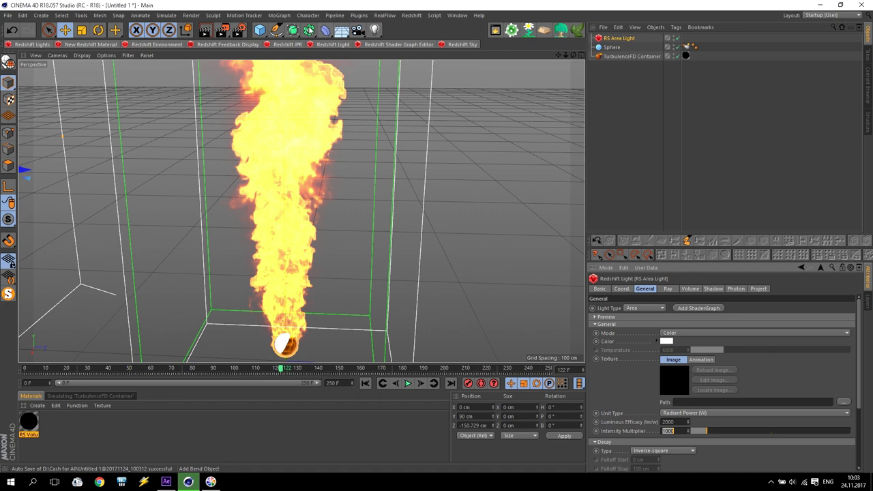
Set Samples Min and Max to 128 and render to Picture Viewer again
left_click(238, 30)
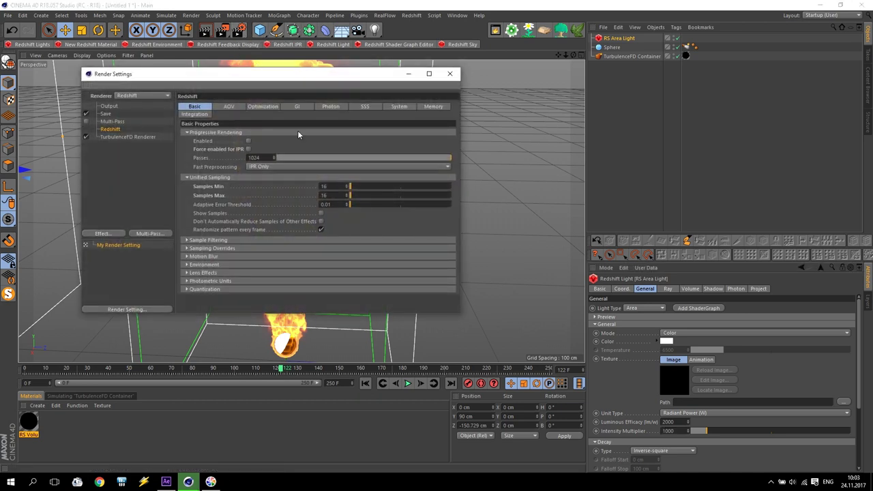
double_click(331, 195)
type("128")
double_click(334, 187)
type("128")
key("Return")
left_click(450, 73)
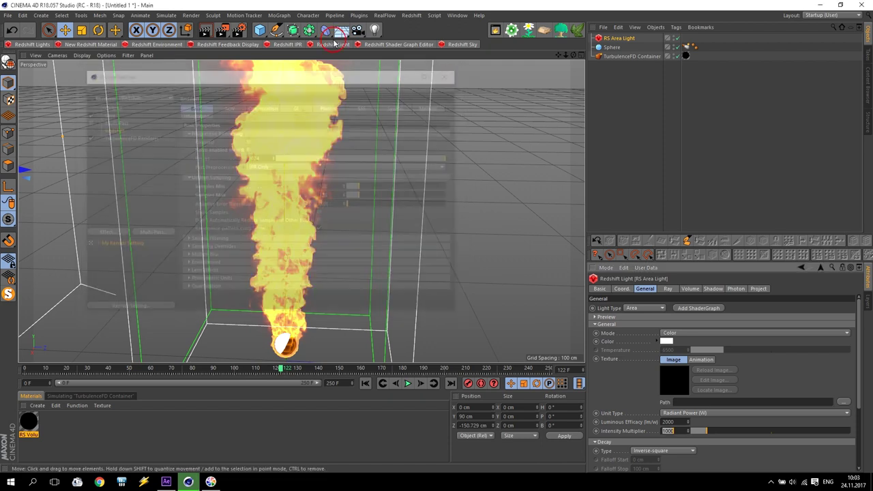
left_click(221, 30)
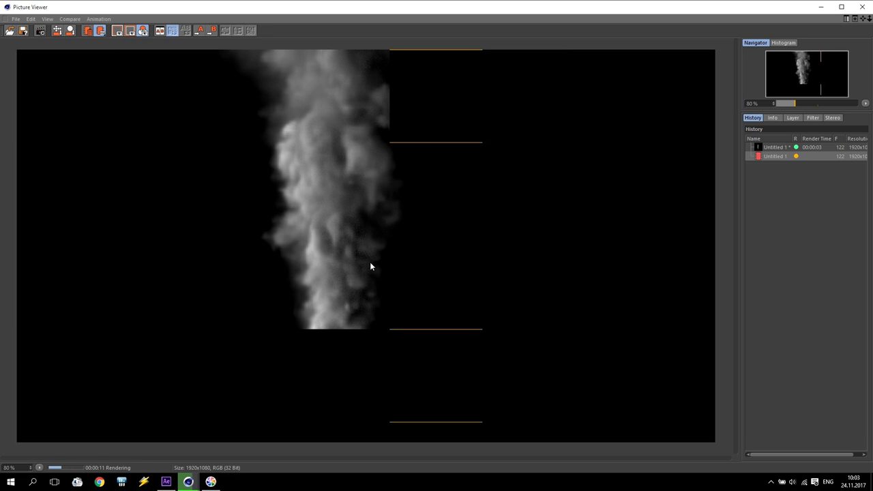
Compare the 16-sample and 128-sample renders in the history, then close Picture Viewer
left_click(774, 159)
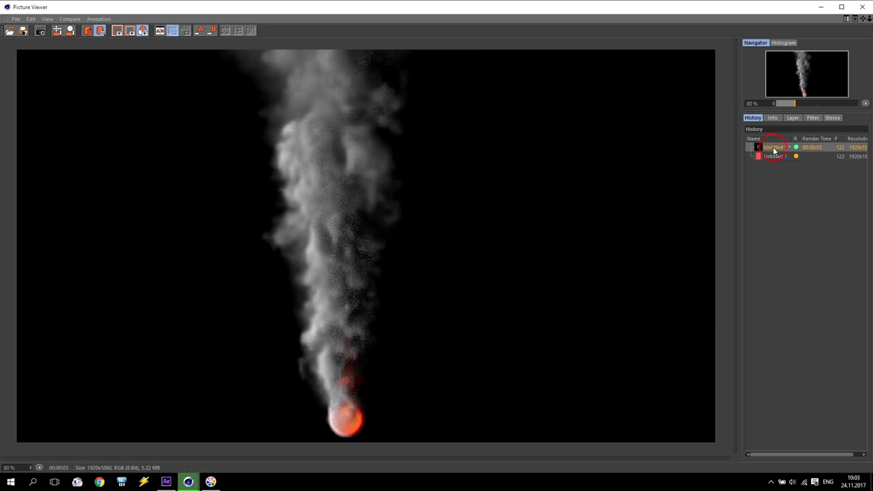
left_click(778, 151)
left_click(778, 157)
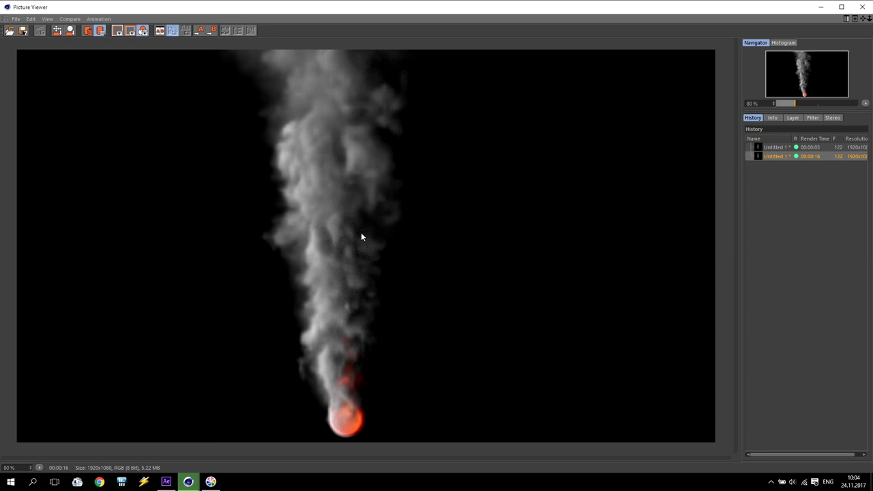
left_click(862, 6)
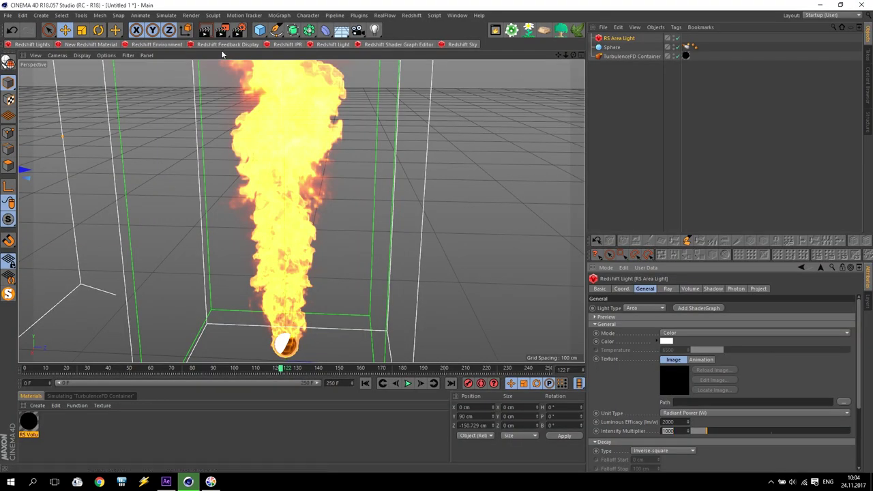
Set Samples Min and Samples Max to 512 in the Render Settings
left_click(236, 33)
left_click(295, 185)
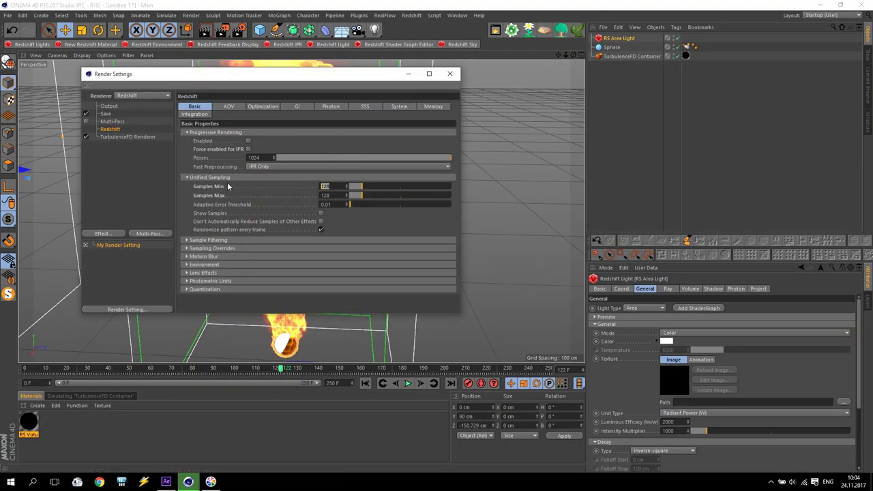
type("28")
key("Tab")
type("8")
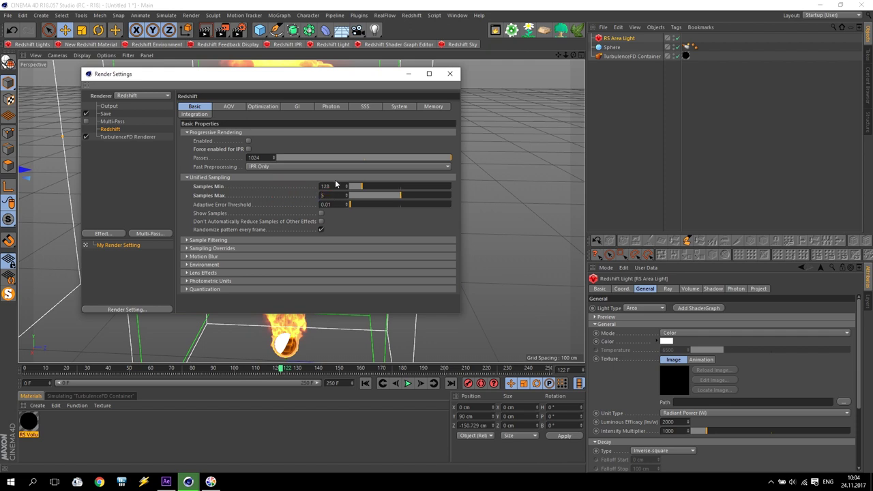
type("12")
left_click(334, 187)
type("512")
key("Return")
left_click(454, 76)
Start the 512-sample render of frame 122 in the Picture Viewer
left_click(222, 30)
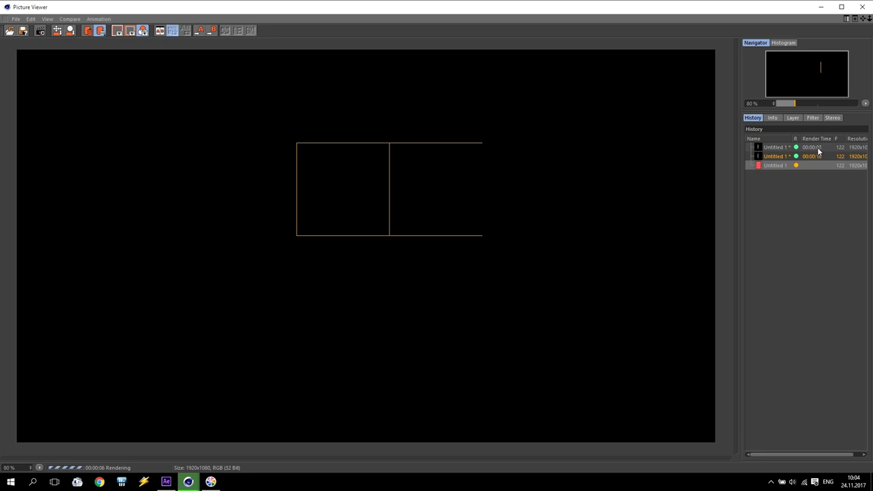
left_click(777, 158)
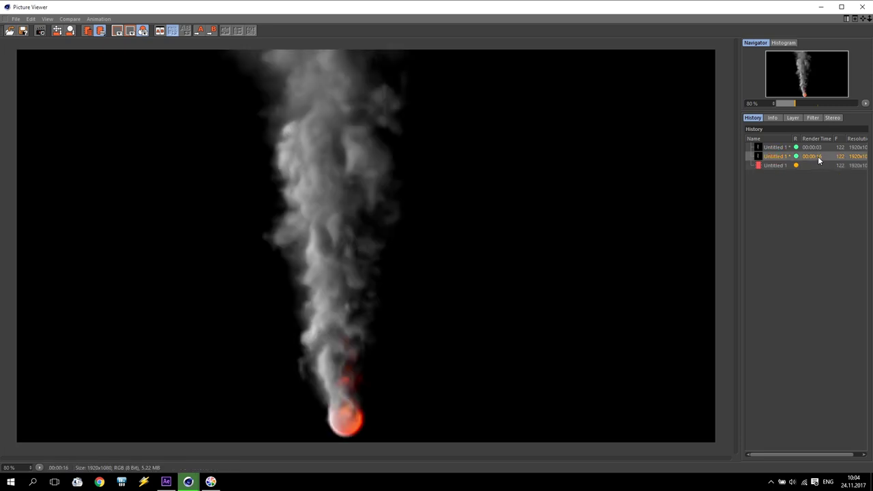
left_click(777, 166)
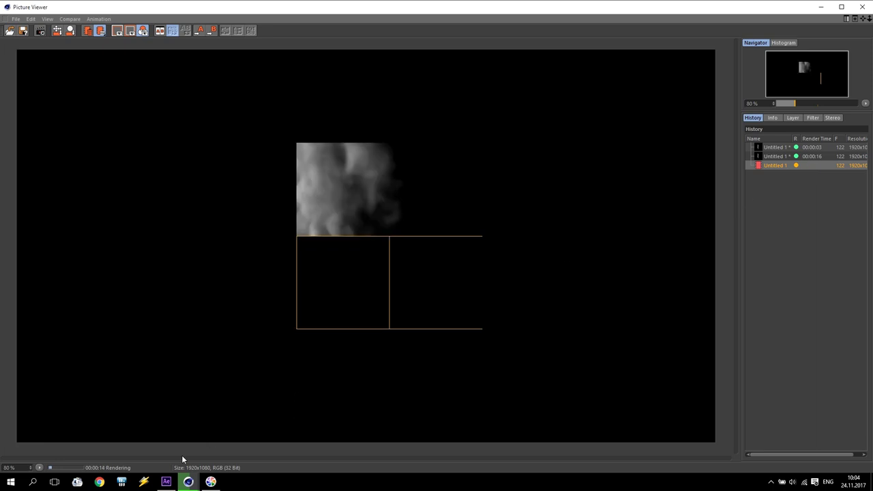
mouse_move(188, 481)
left_click(235, 452)
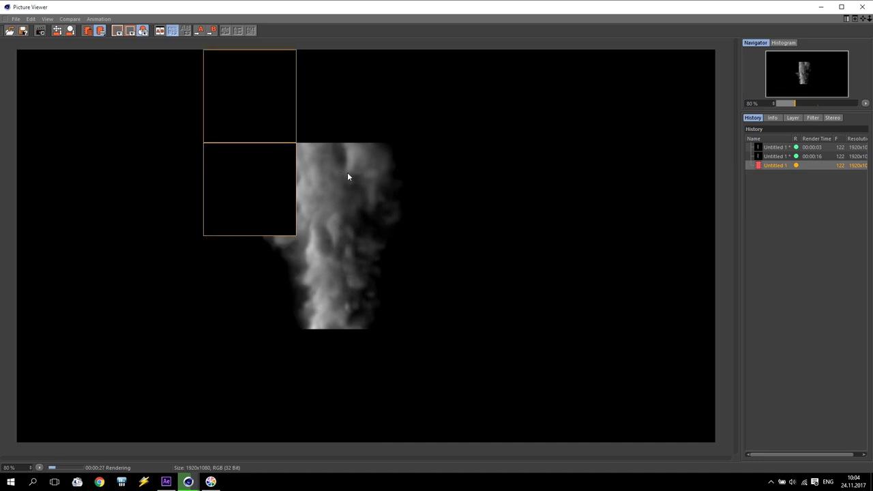
Compare the 16-second render with the new render, zoomed in on the lower smoke plume
left_click(775, 157)
left_click(778, 166)
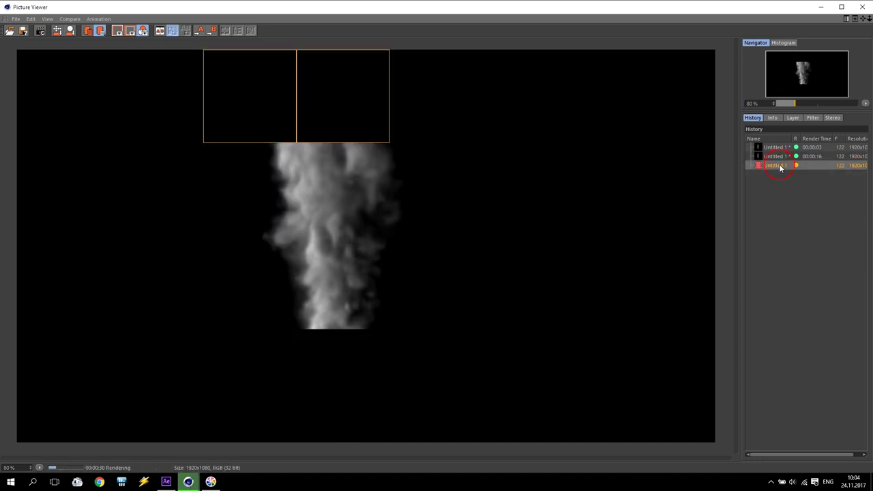
left_click(782, 157)
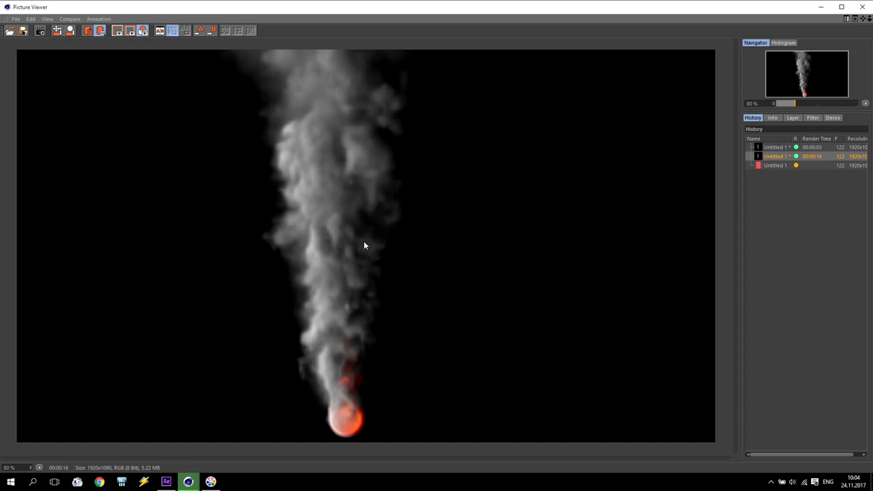
scroll(363, 245, "up", 2)
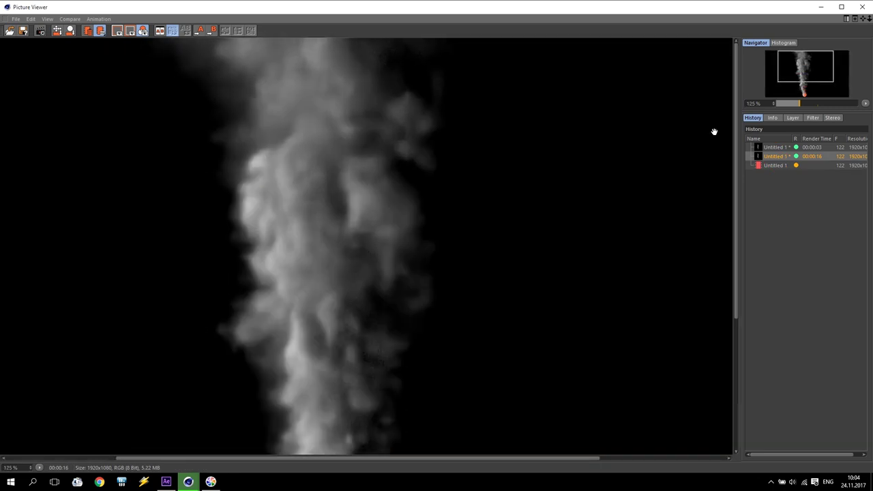
scroll(500, 204, "up", 1)
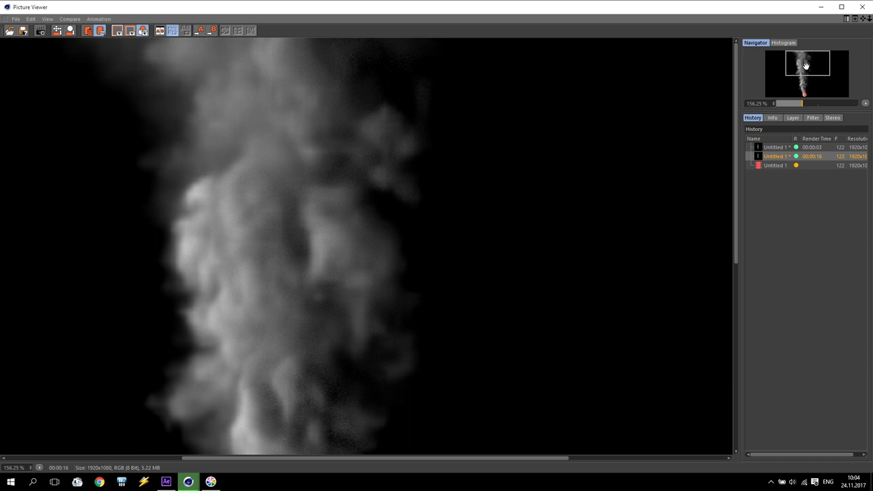
left_click_drag(804, 71, 805, 86)
left_click_drag(364, 280, 365, 111)
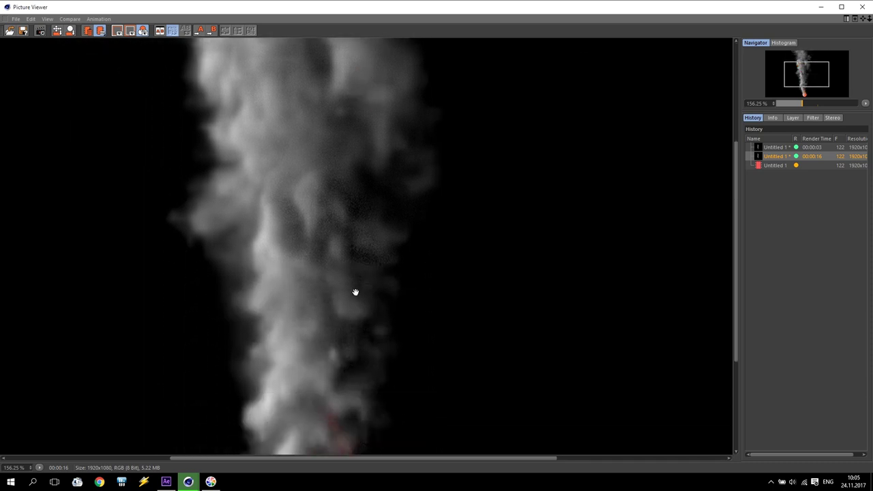
Compare the in-progress 512-sample render's noise with the 3-second and 16-second renders
left_click(772, 165)
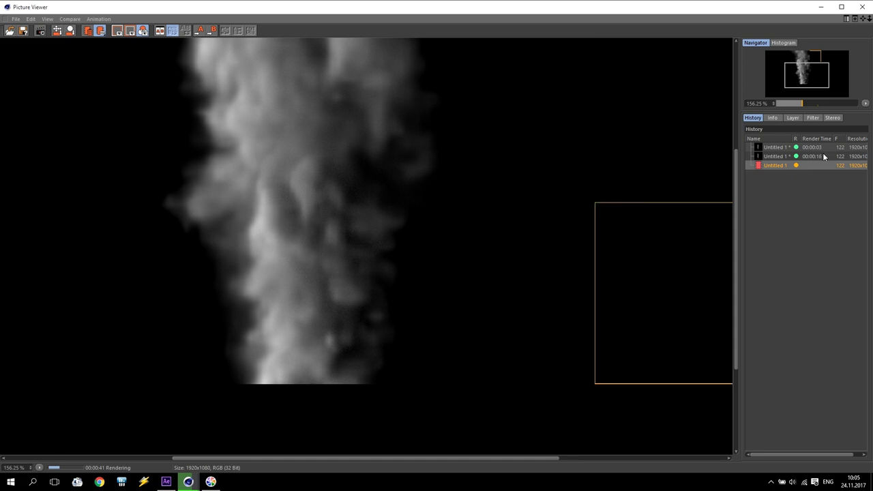
left_click(781, 148)
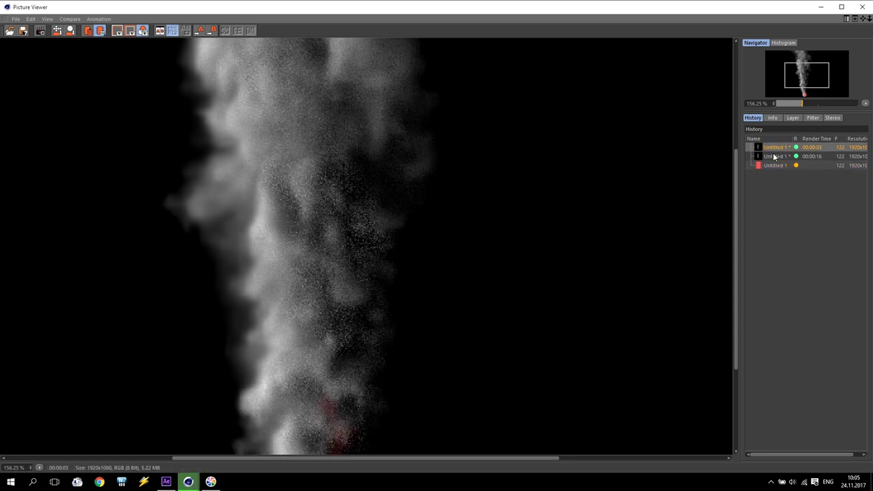
left_click(774, 157)
left_click(775, 167)
left_click(774, 157)
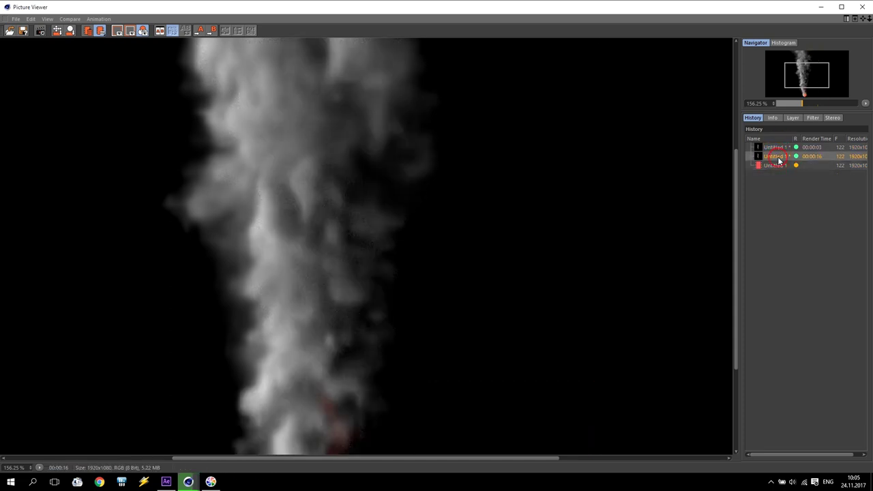
left_click(779, 166)
scroll(522, 263, "down", 3)
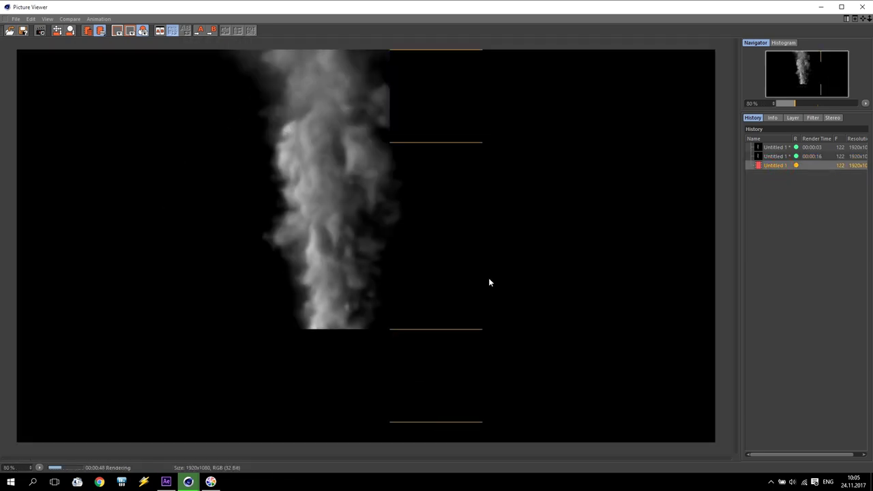
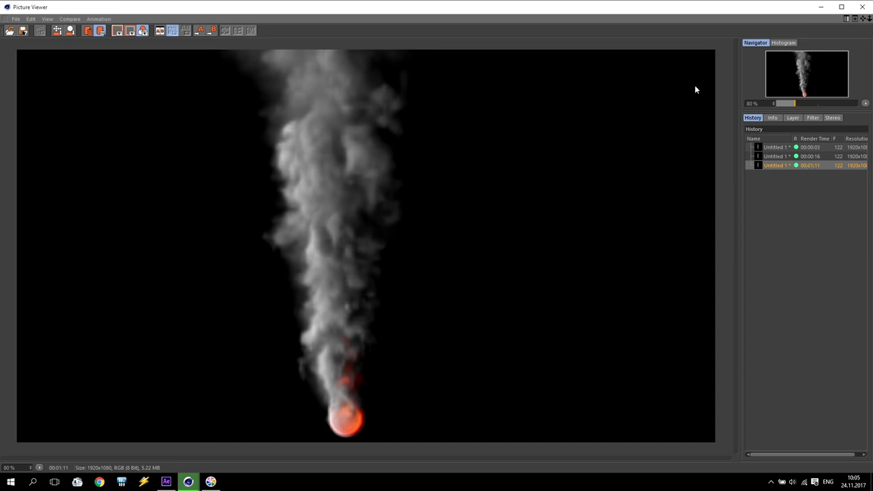
Close the Picture Viewer and bring up the Render Settings window, moved aside
left_click(865, 8)
left_click(239, 31)
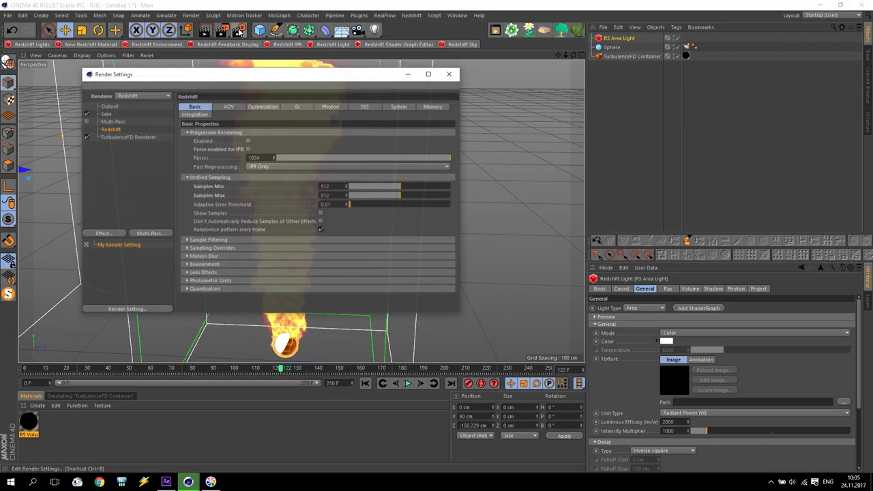
left_click_drag(265, 74, 405, 43)
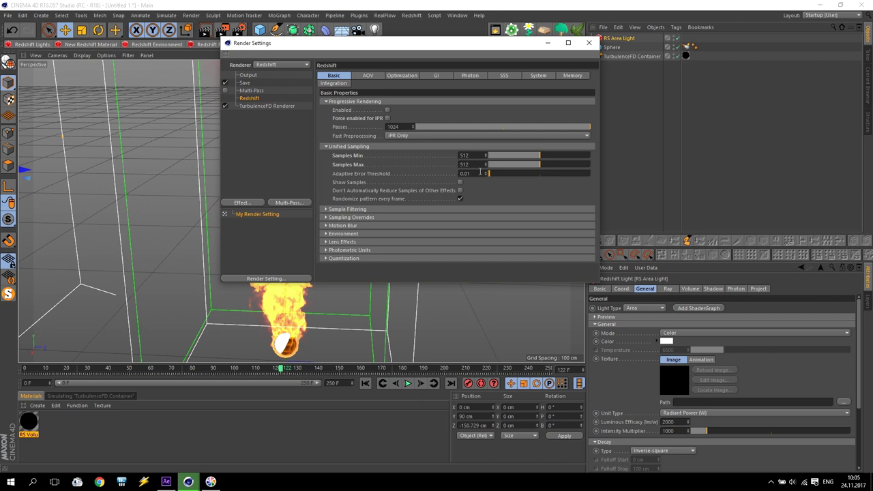
Set Redshift Samples Min and Samples Max both to 16
left_click_drag(481, 155, 396, 160)
type("32")
key("Tab")
type("32")
key("Return")
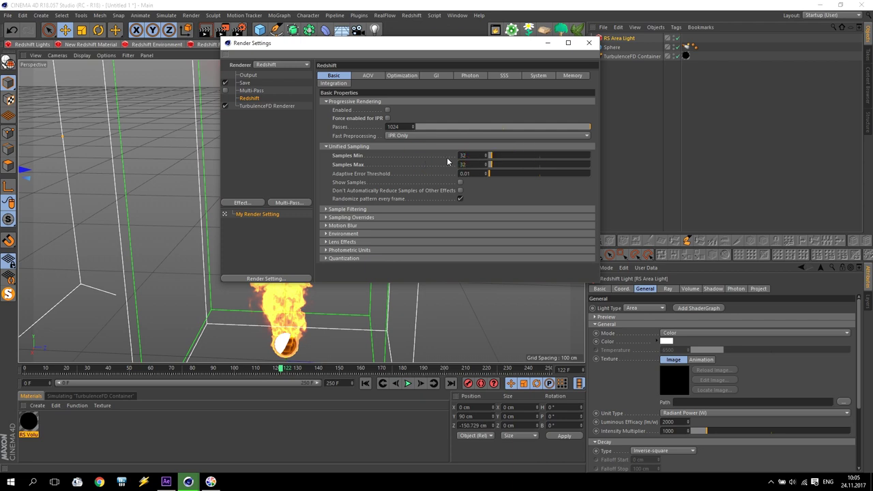
type("16")
left_click_drag(472, 164, 414, 174)
type("16")
key("Return")
Expand Sampling Overrides to review them, then minimize the Render Settings
left_click(326, 217)
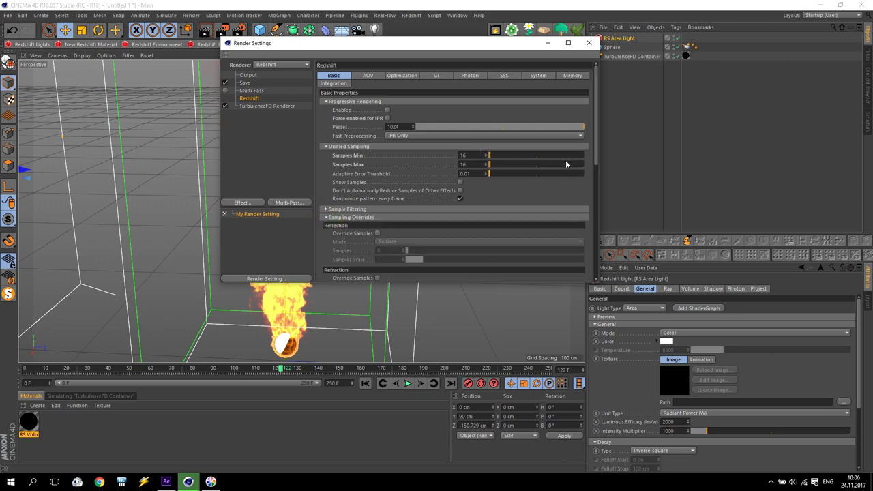
left_click(567, 43)
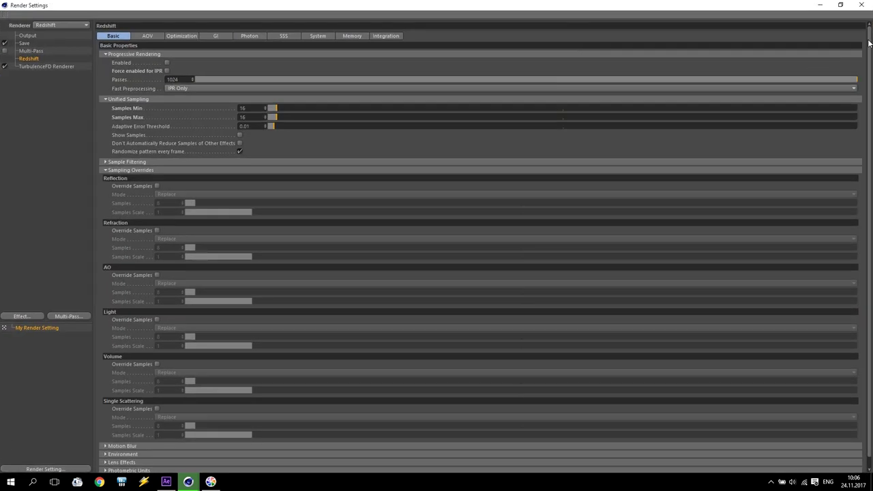
scroll(697, 159, "down", 1)
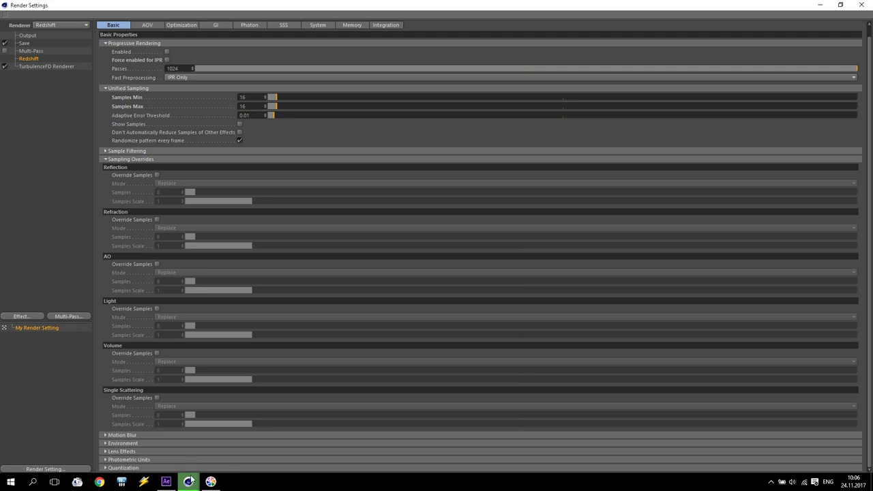
left_click(823, 5)
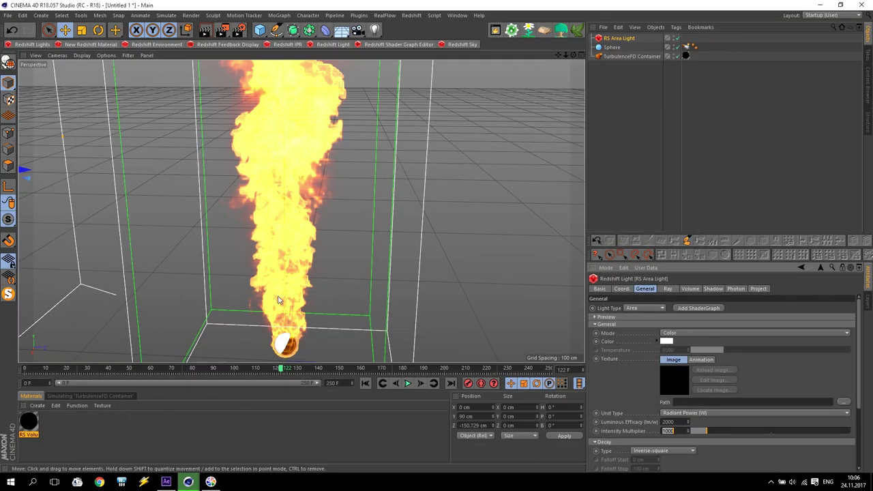
Enable the volume samples override in Replace mode at 512 samples and close Render Settings
left_click(29, 422)
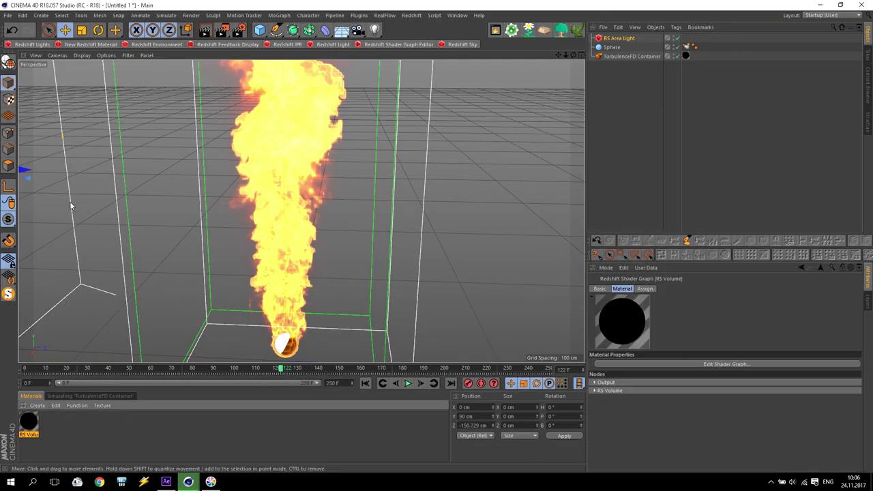
left_click(618, 38)
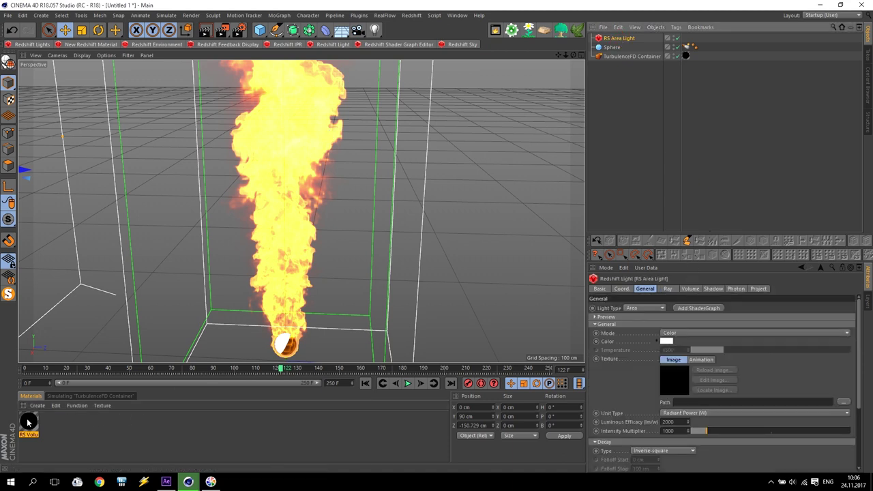
mouse_move(188, 481)
left_click(225, 443)
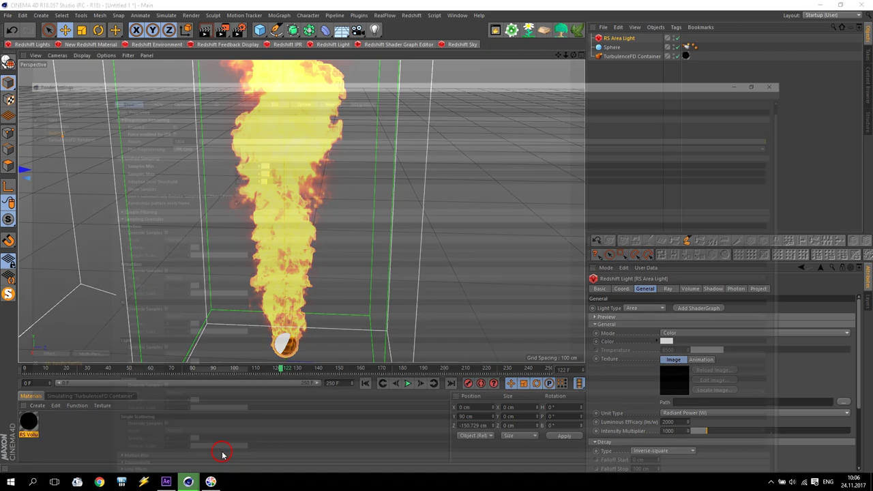
left_click(156, 353)
left_click_drag(198, 371, 871, 351)
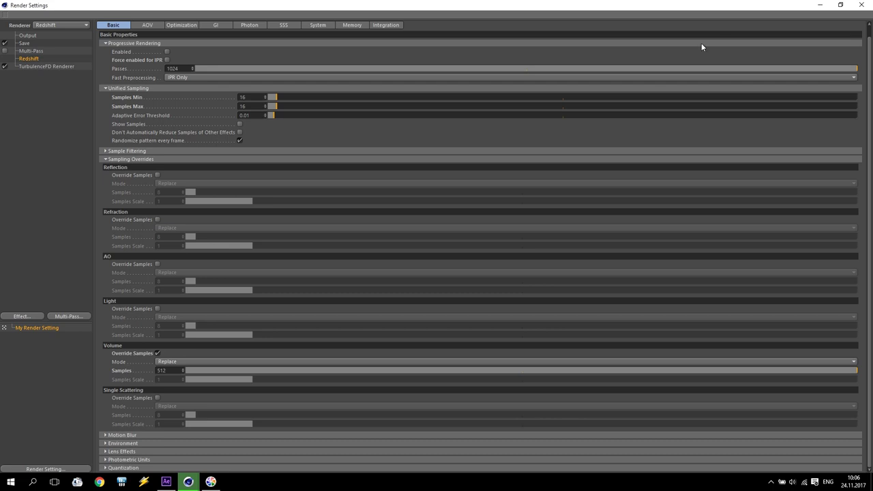
left_click(862, 6)
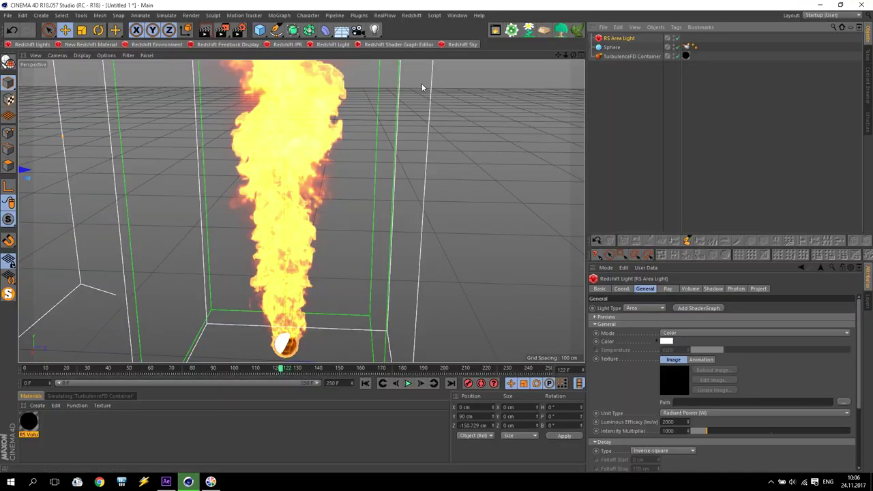
Render the scene to the Picture Viewer and frame the fire in view
left_click(220, 31)
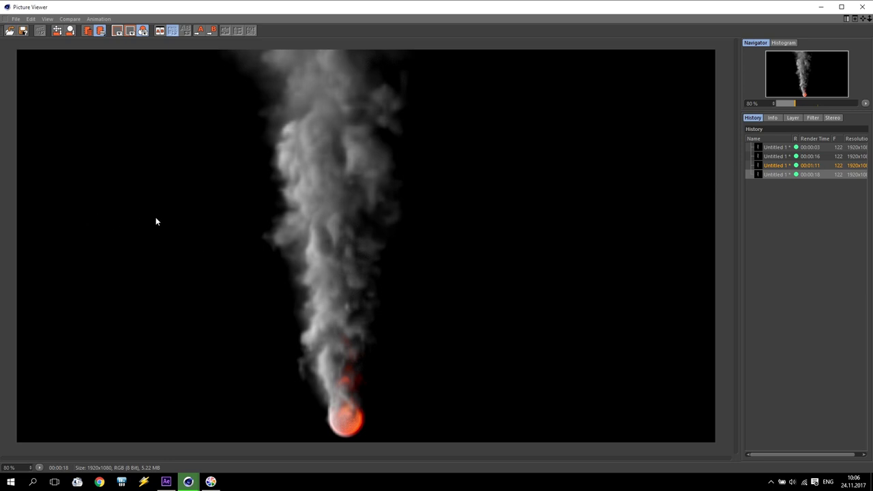
scroll(360, 246, "up", 3)
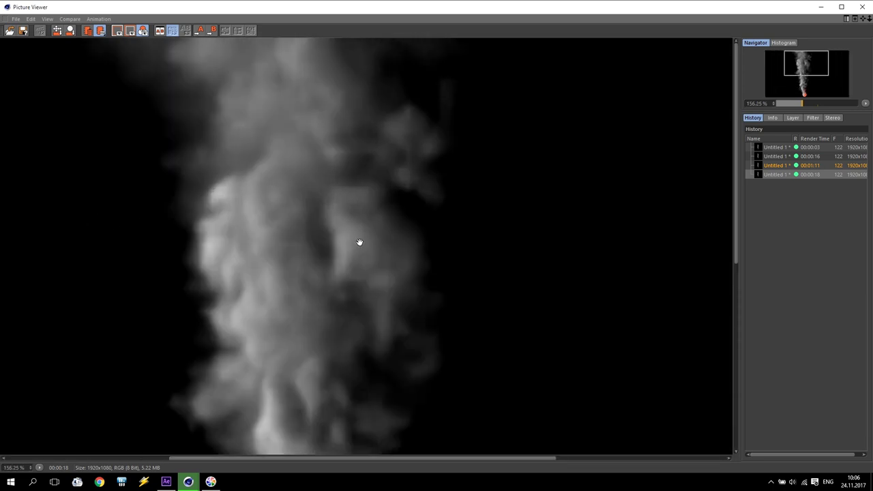
left_click_drag(375, 146, 335, 294)
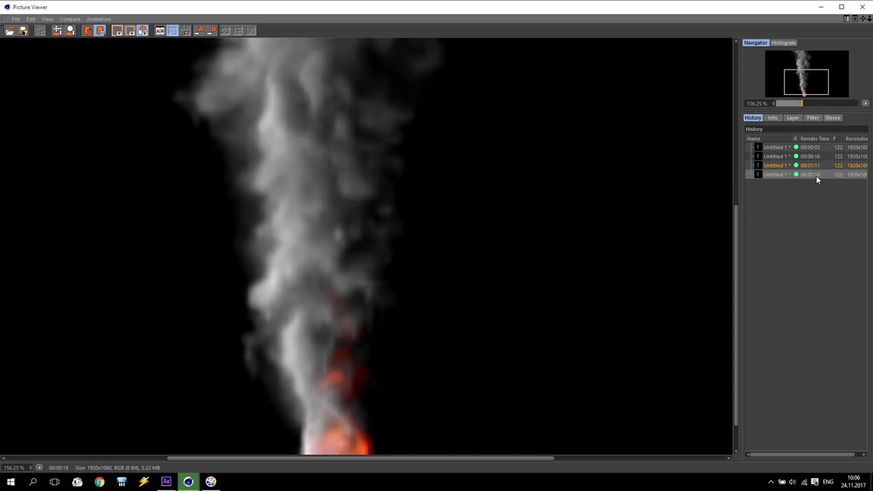
Flip repeatedly between the 1:11 and new 18-second renders in the history
left_click(777, 166)
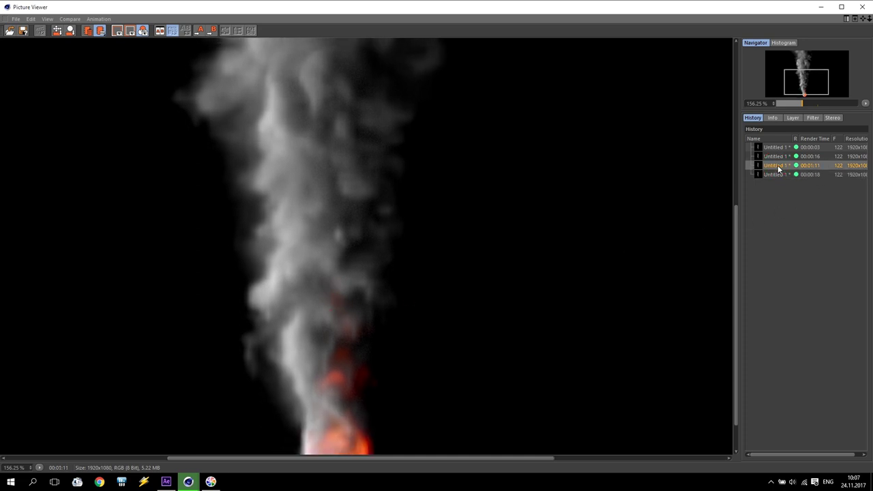
left_click(777, 174)
left_click(778, 165)
left_click(777, 174)
left_click(779, 165)
left_click(778, 174)
left_click(778, 166)
left_click(778, 173)
left_click(780, 164)
left_click(778, 174)
left_click(780, 166)
left_click(781, 174)
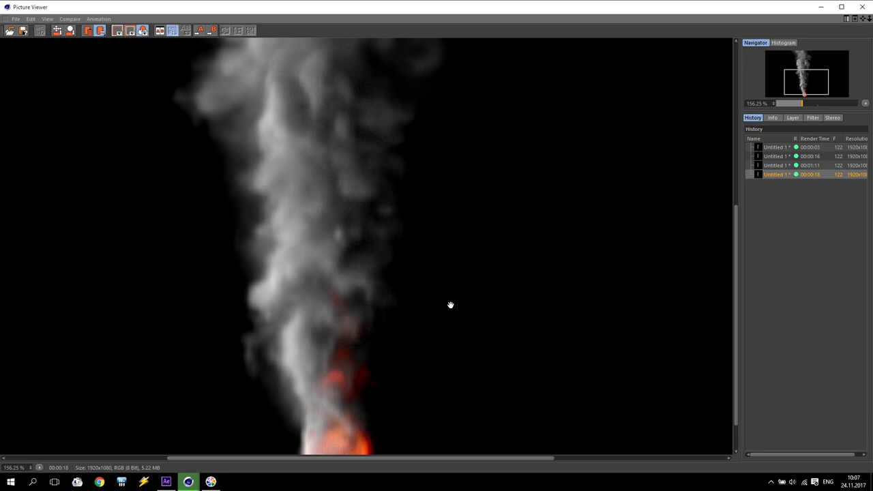
left_click(772, 166)
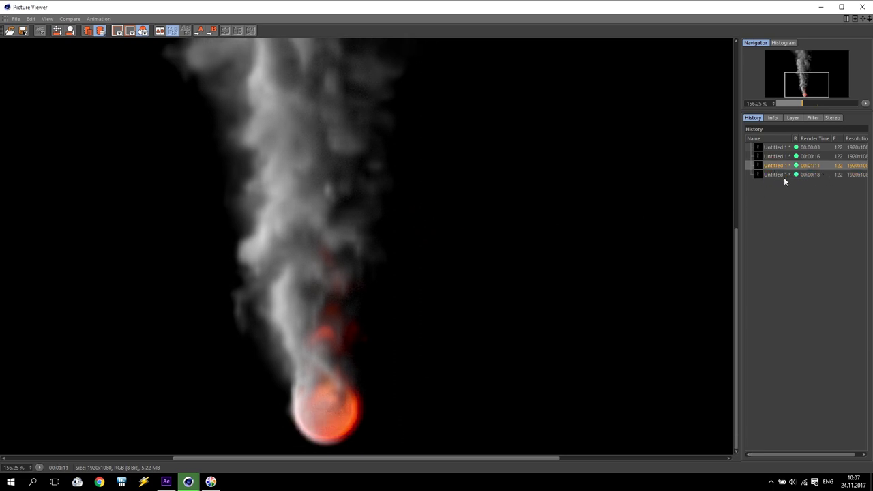
Recheck the 18-second render against the 1:11 one, then close the Picture Viewer
scroll(274, 296, "down", 5)
scroll(292, 297, "up", 2)
scroll(292, 297, "up", 1)
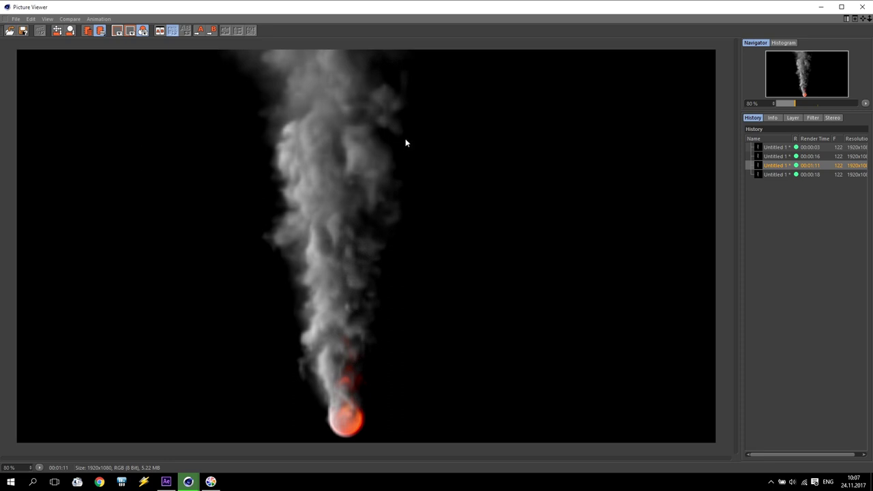
left_click(824, 176)
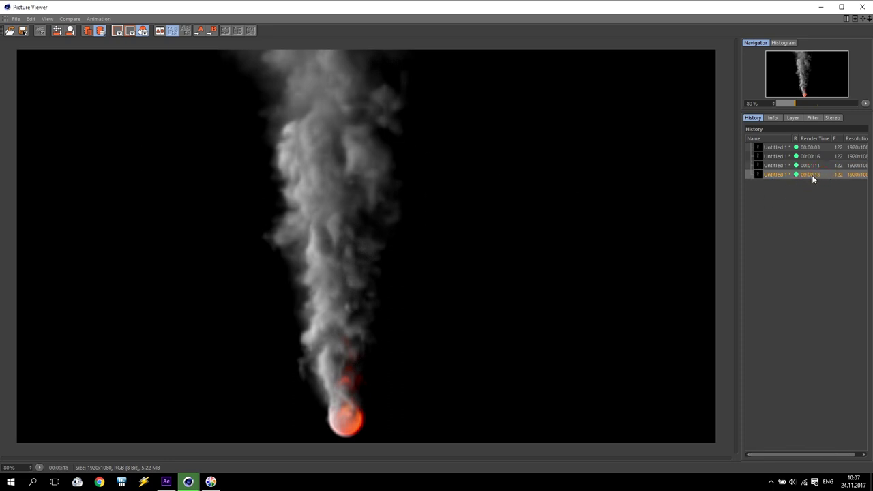
left_click(817, 165)
left_click(817, 175)
left_click(863, 8)
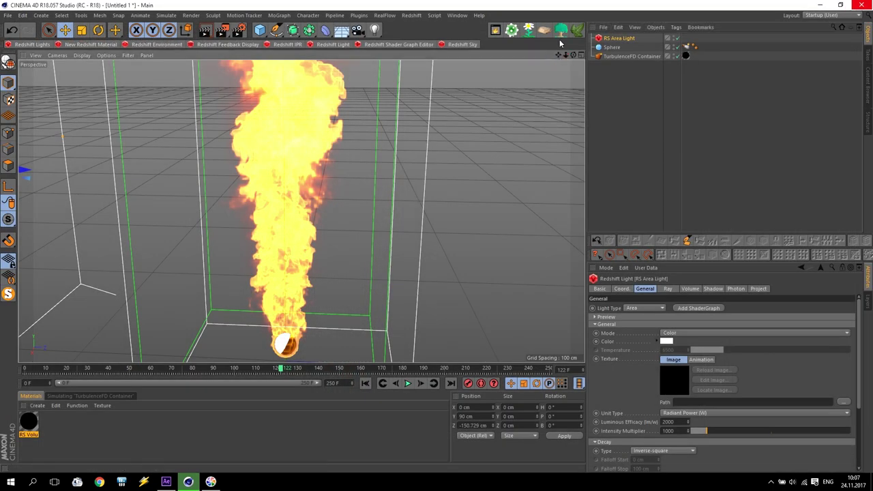
Add a Plane and raise it just below the sphere in the front view
left_click_drag(558, 55, 559, 81)
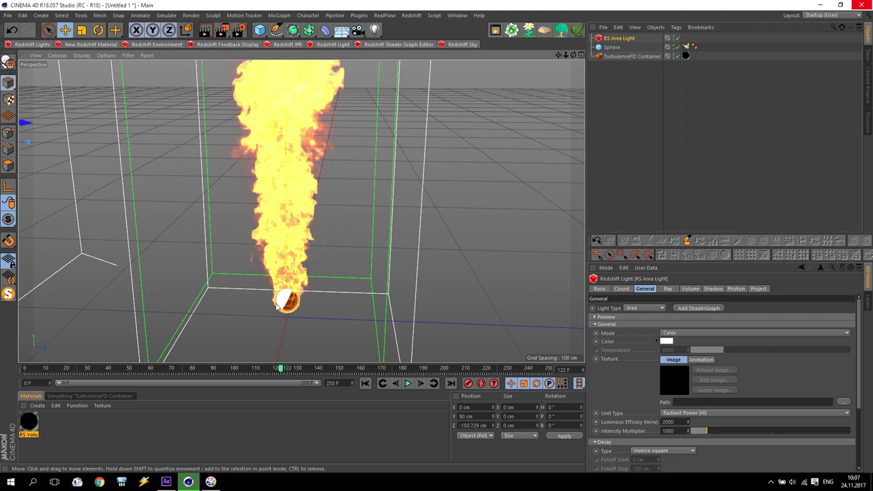
left_click_drag(259, 30, 337, 60)
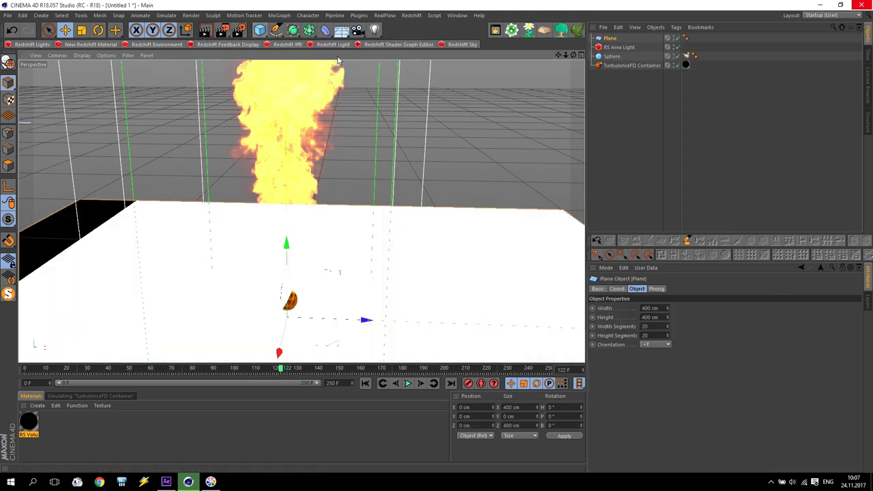
middle_click(387, 195)
middle_click(450, 269)
scroll(310, 203, "up", 5)
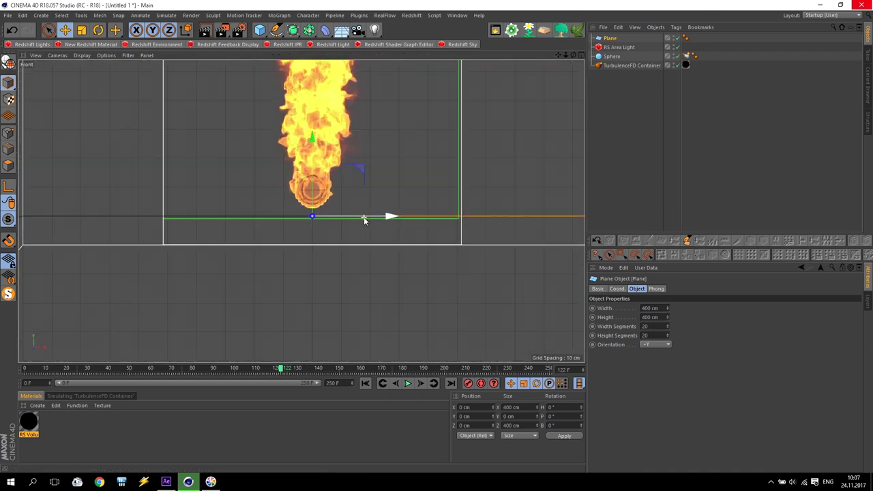
left_click_drag(320, 161, 313, 152)
middle_click(237, 157)
middle_click(237, 156)
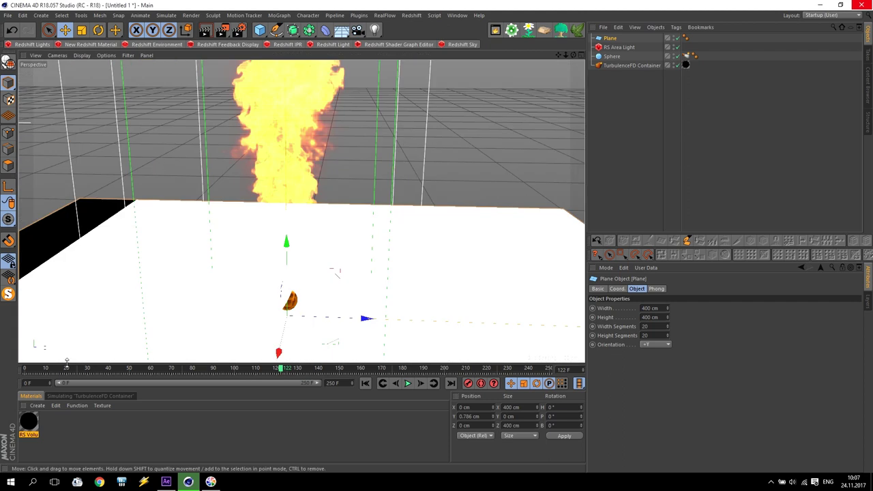
Create an RS Material, apply it to the Plane, and open its shader graph
left_click(90, 44)
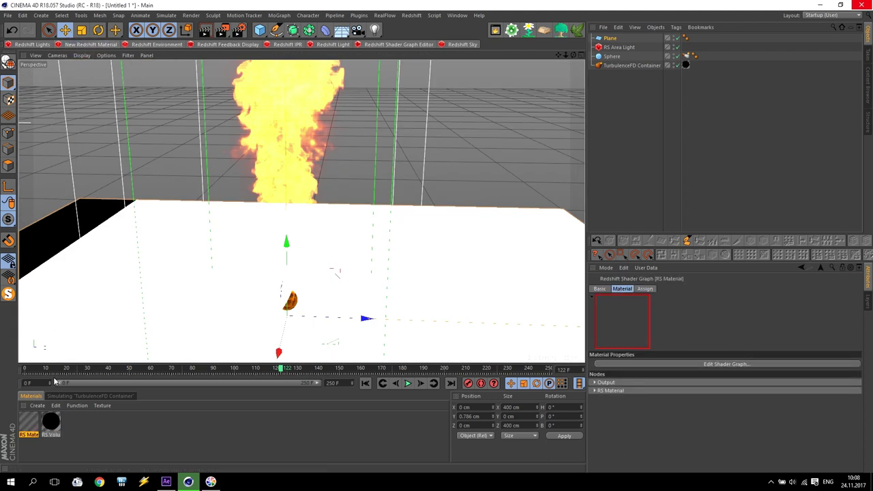
left_click_drag(30, 426, 614, 39)
double_click(28, 422)
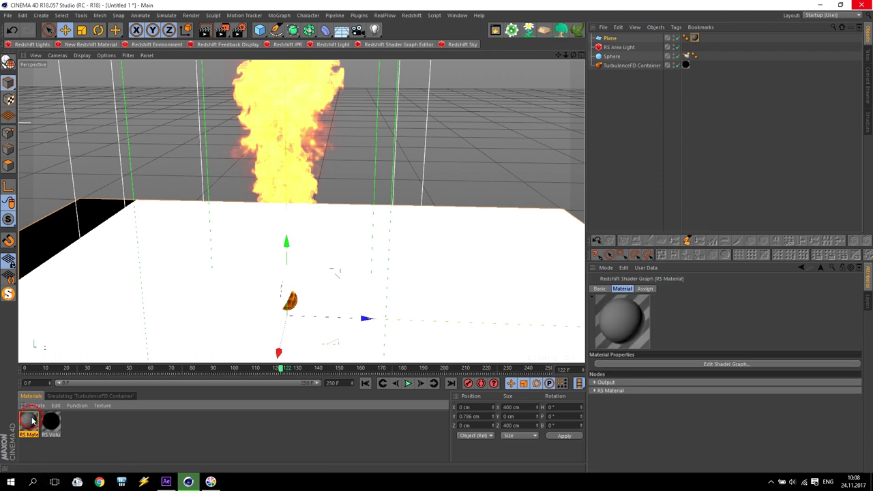
left_click(309, 96)
left_click(196, 185)
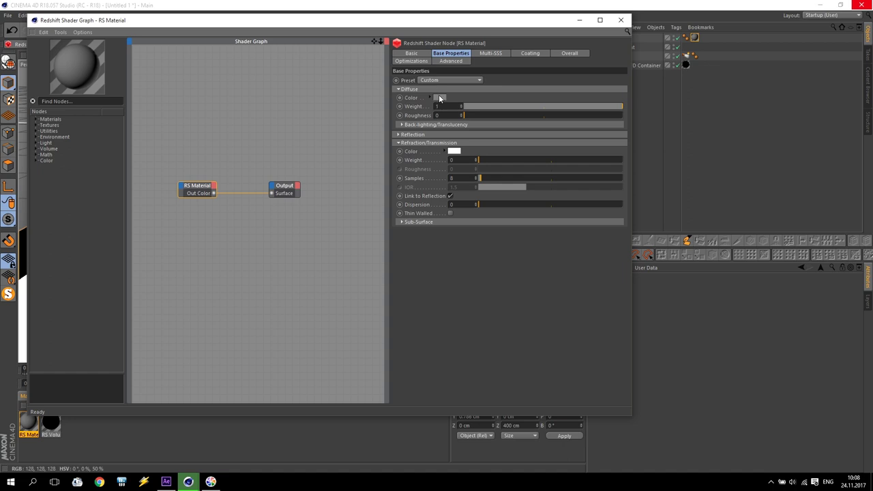
Give the RS Material 0.3 reflection roughness and a near-black diffuse colour, then close the graph
left_click(413, 134)
left_click(447, 161)
type("0.3")
key("Return")
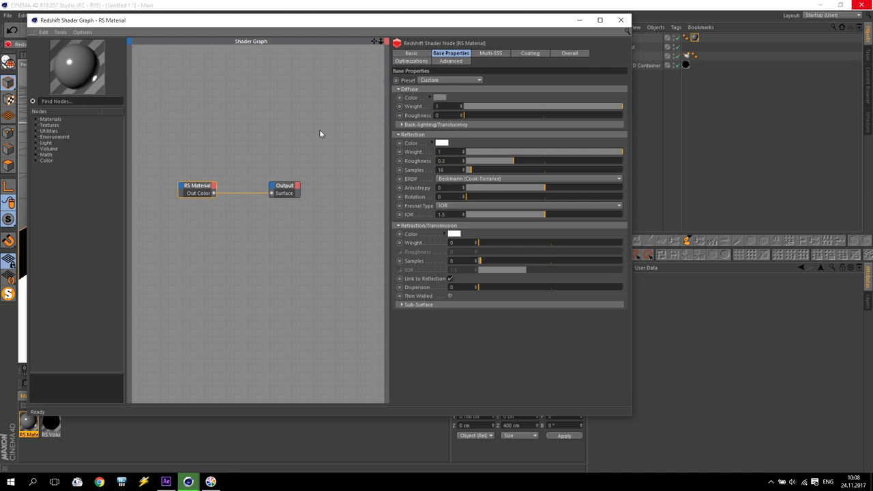
left_click(440, 98)
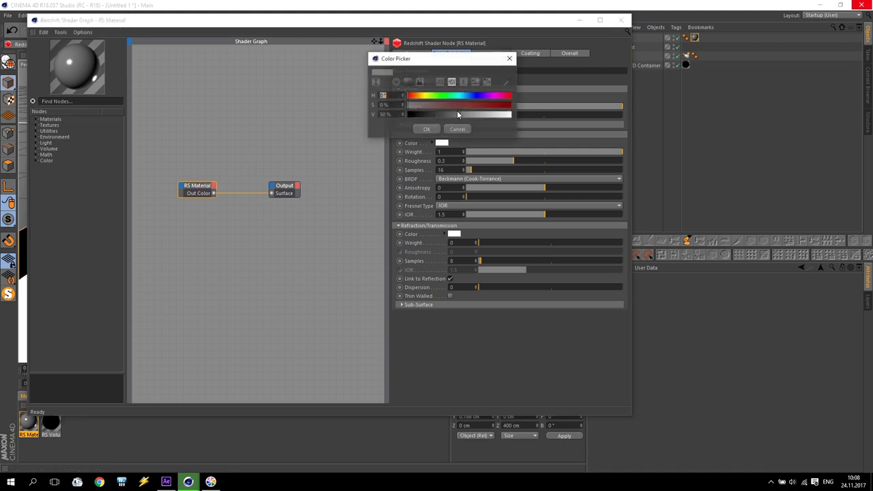
left_click(417, 114)
left_click(426, 129)
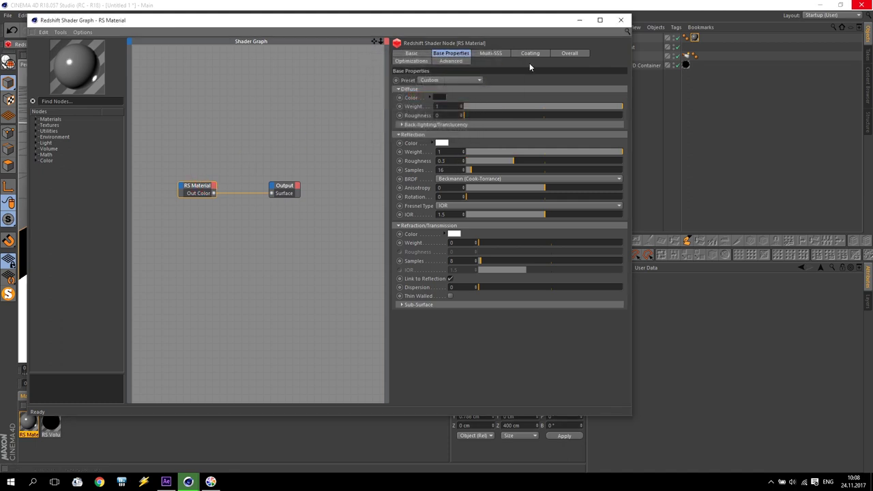
left_click(620, 21)
left_click(423, 65)
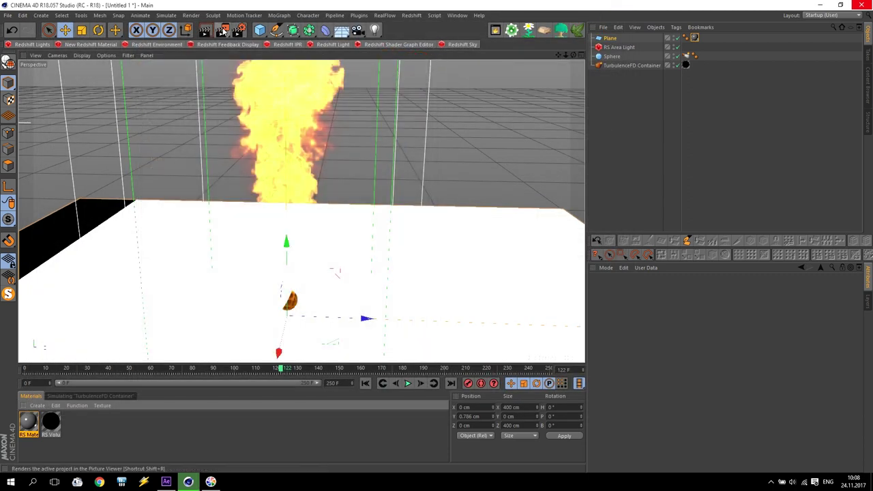
Cancel a started render and reframe the viewport camera over the floor and fire
left_click(223, 31)
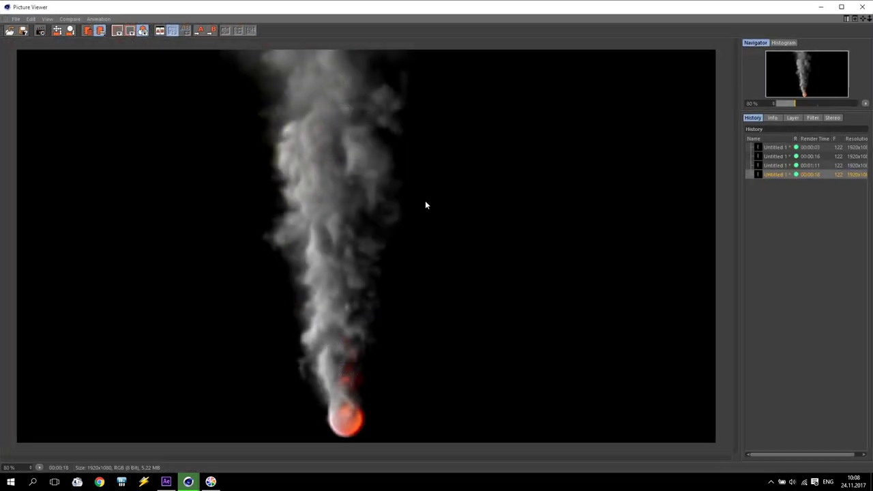
left_click(862, 6)
left_click(450, 276)
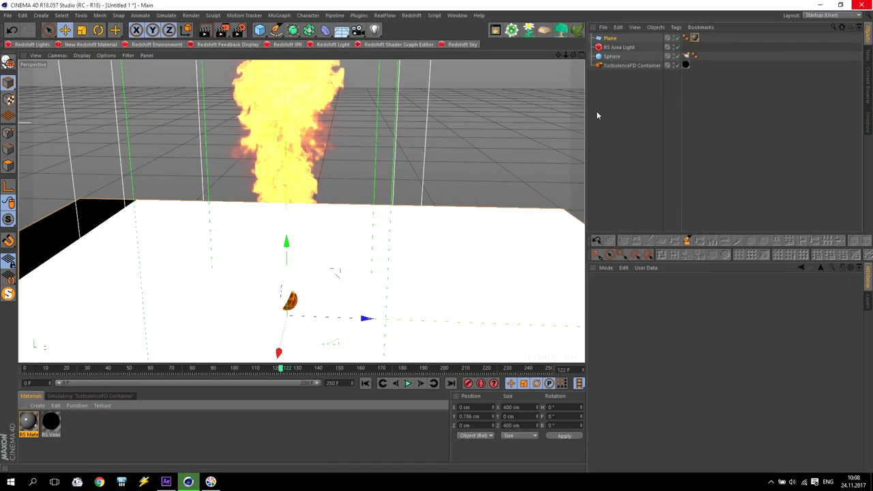
middle_click_drag(349, 135, 359, 170, "alt")
left_click_drag(559, 55, 559, 75)
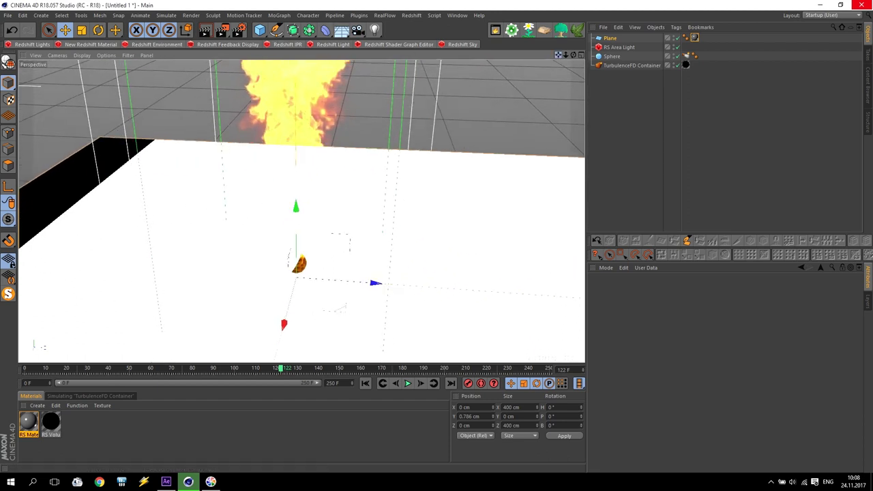
Render from the new view, delete the empty stopped render from history, and review the result
left_click(222, 30)
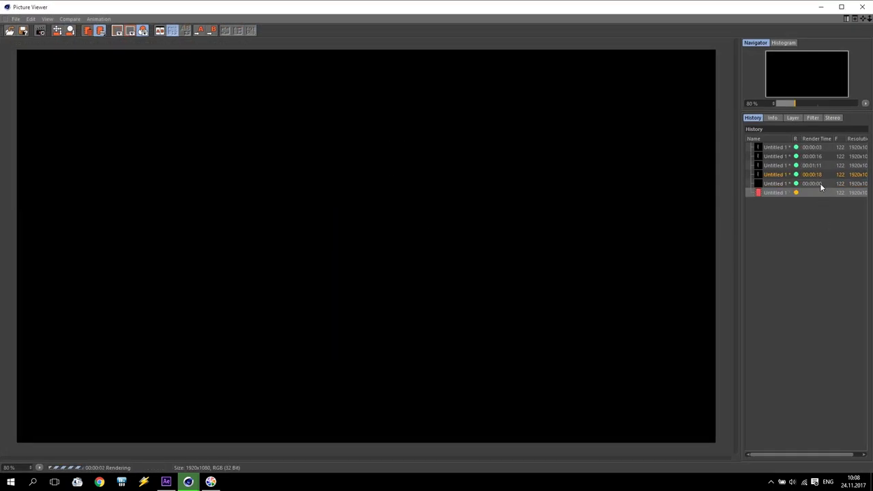
left_click(781, 184)
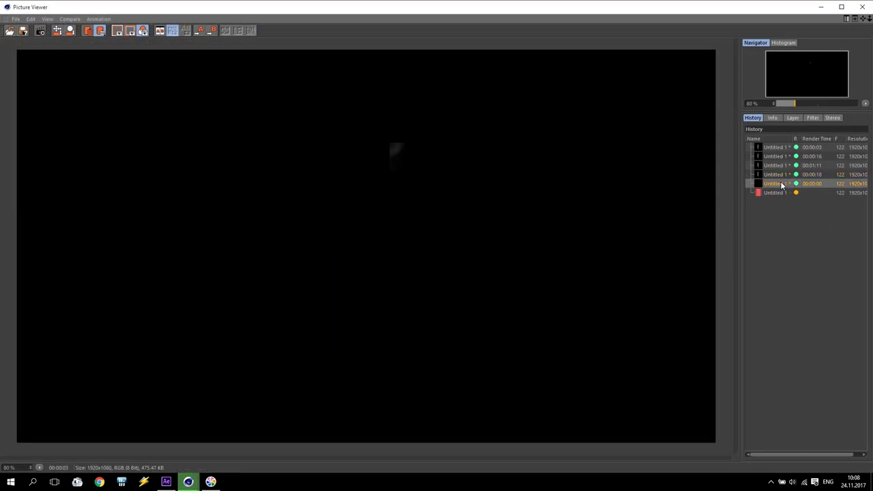
key("Delete")
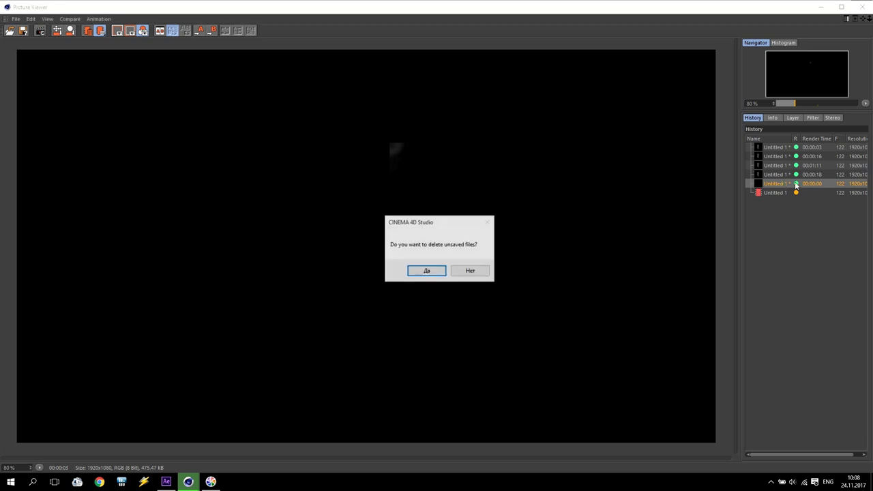
left_click(425, 271)
left_click(773, 184)
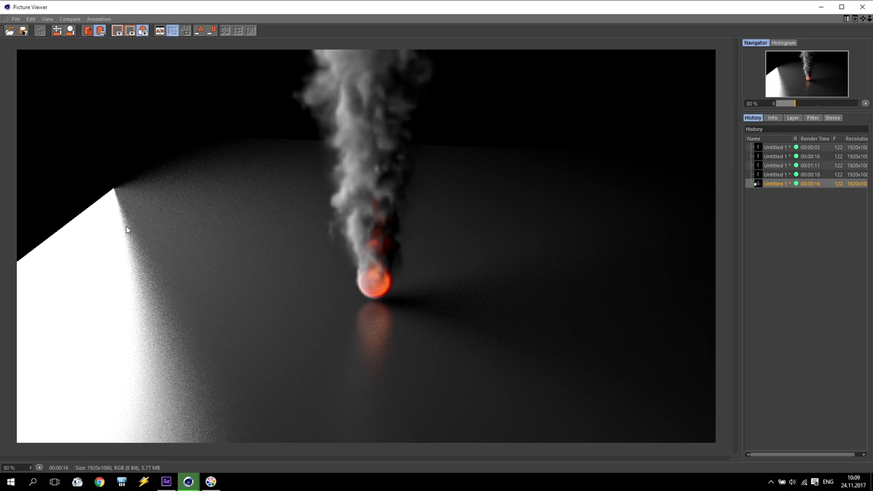
left_click(861, 7)
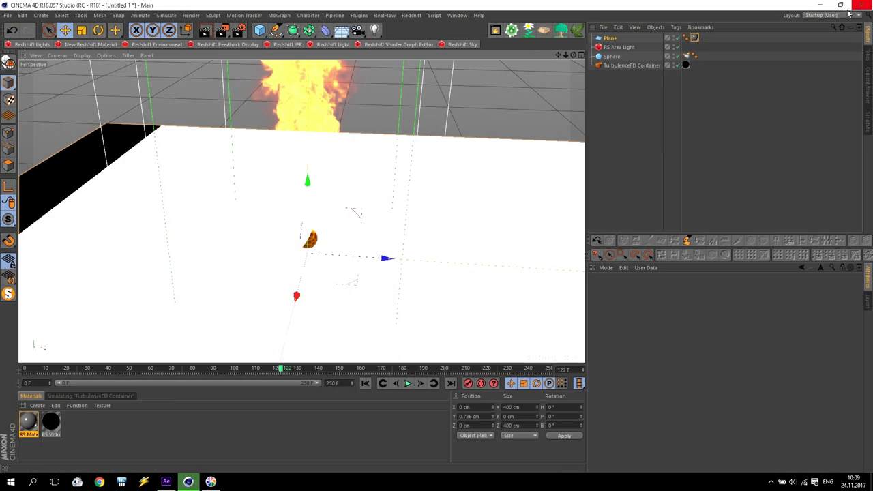
Set the RS Area Light's project mode to Include with the TurbulenceFD Container listed
left_click(617, 47)
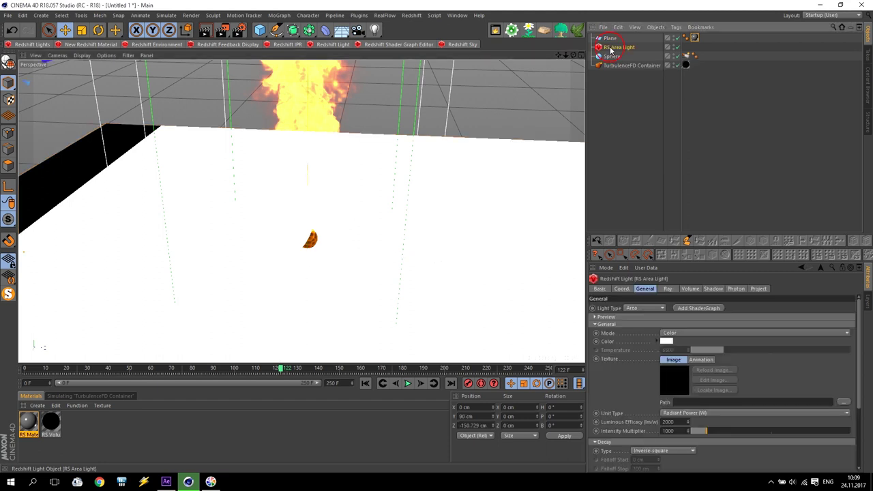
left_click(757, 288)
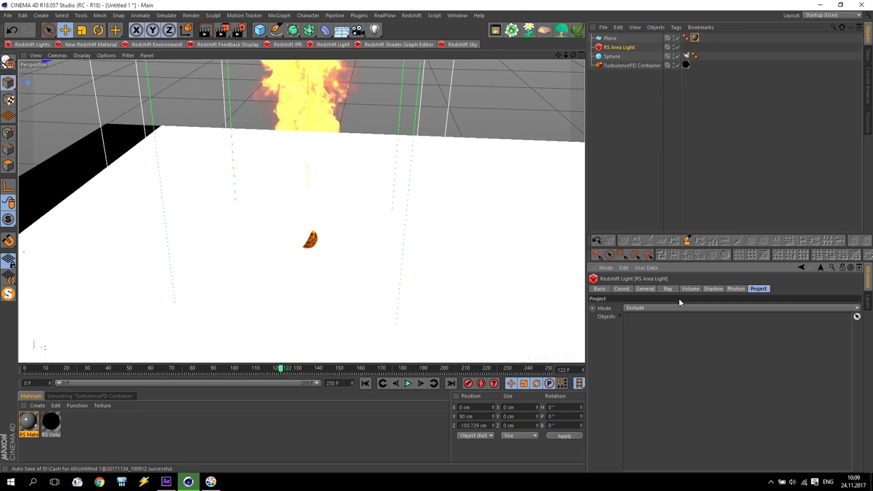
left_click(641, 308)
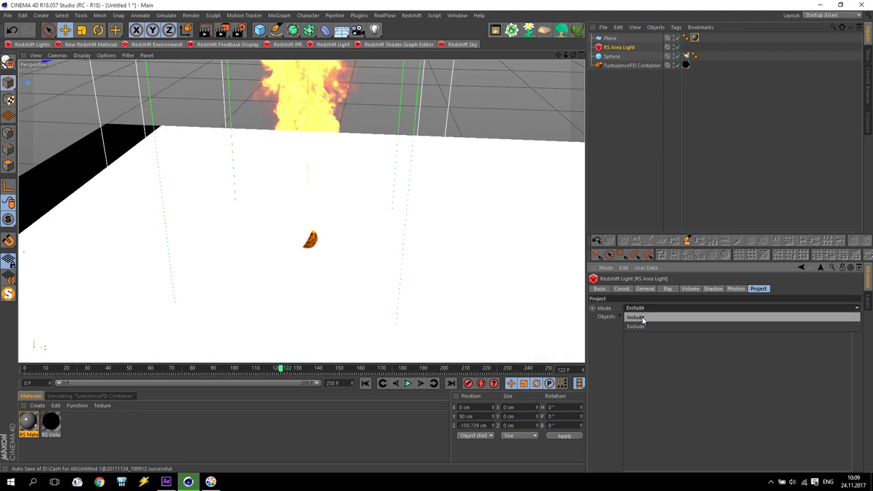
left_click(636, 317)
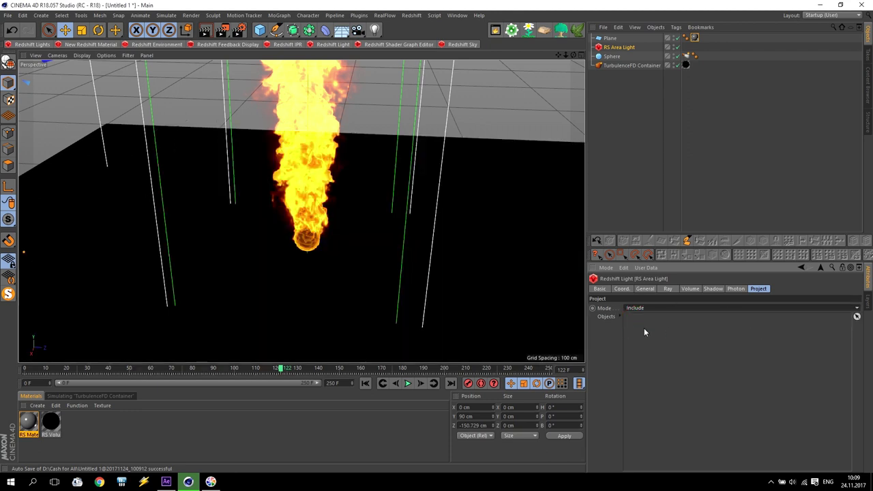
left_click_drag(632, 65, 657, 345)
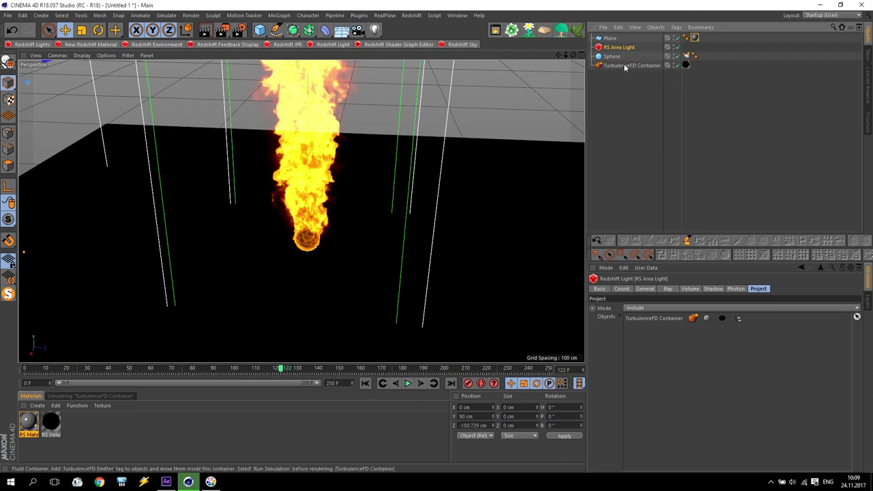
left_click(685, 65)
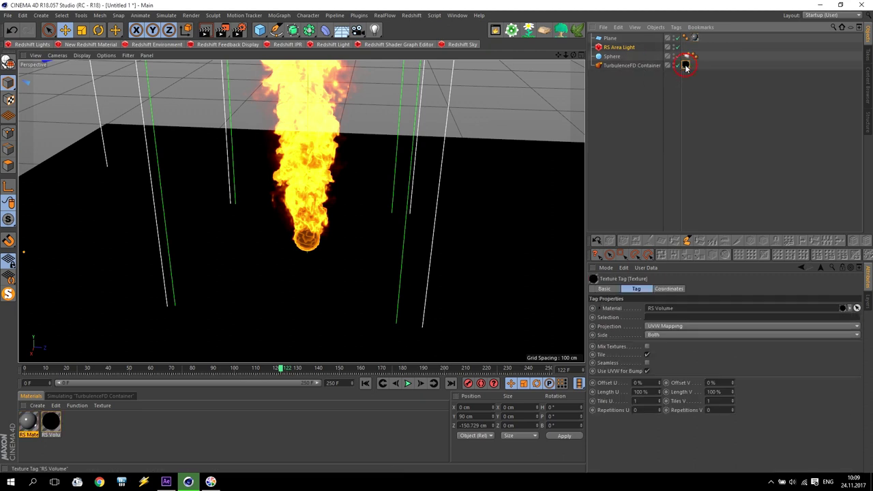
left_click(643, 98)
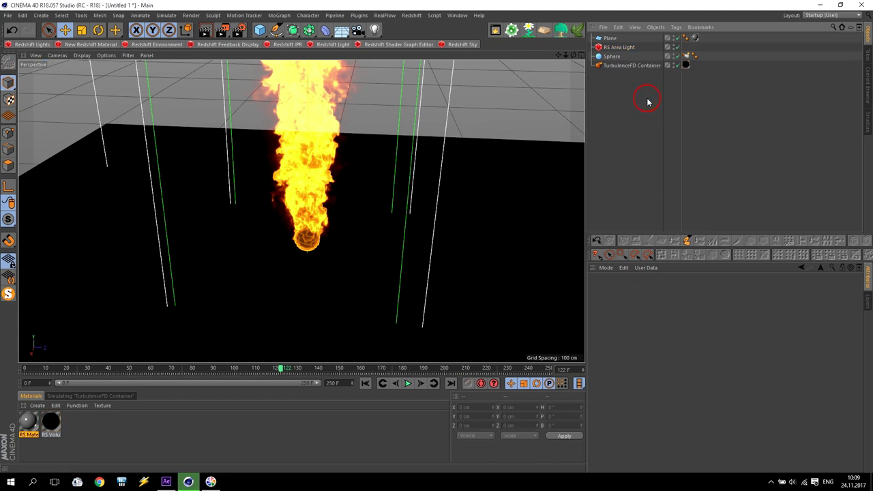
Render the scene with the restricted area light and close the Picture Viewer afterwards
left_click(221, 31)
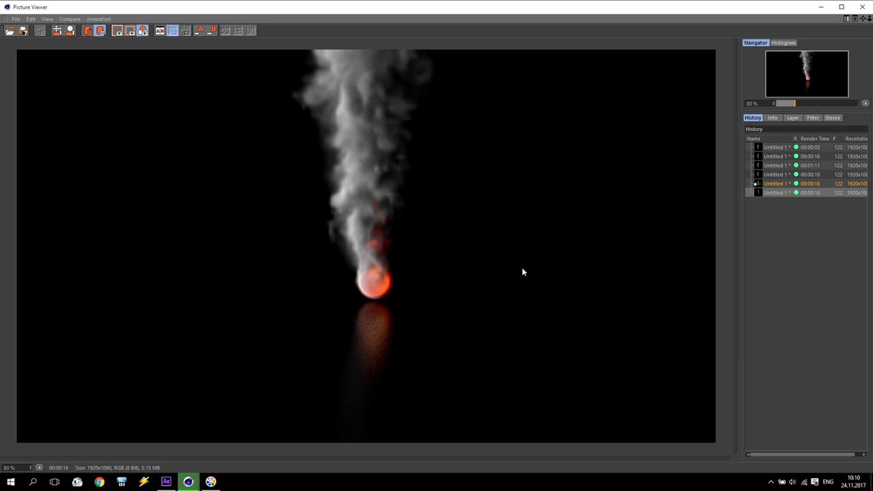
left_click(862, 8)
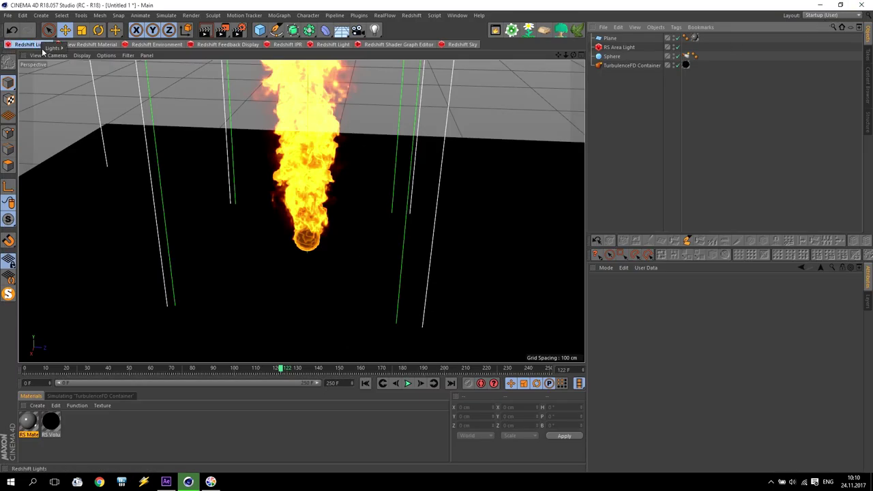
Add a Redshift point light and give it a light orange colour
mouse_move(56, 50)
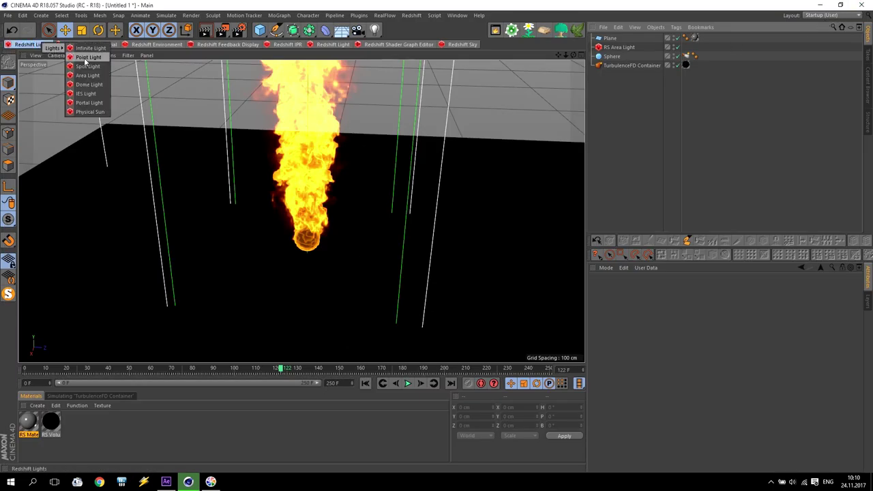
left_click(85, 59)
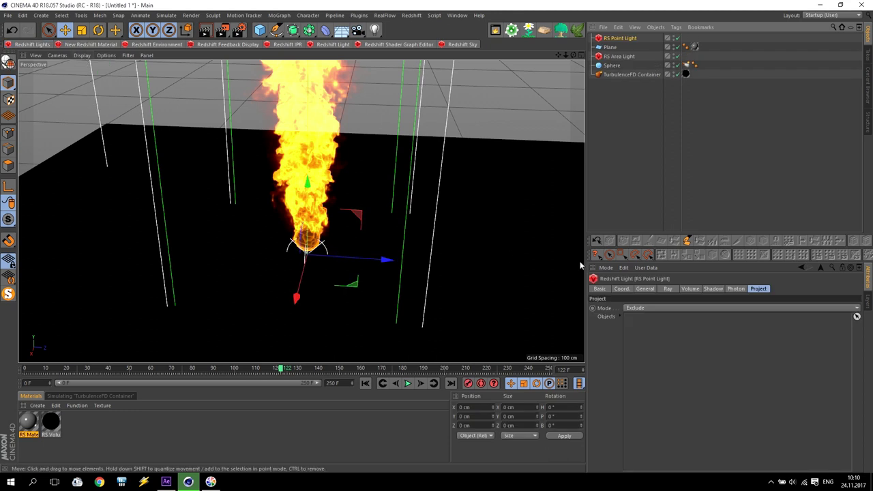
left_click(644, 289)
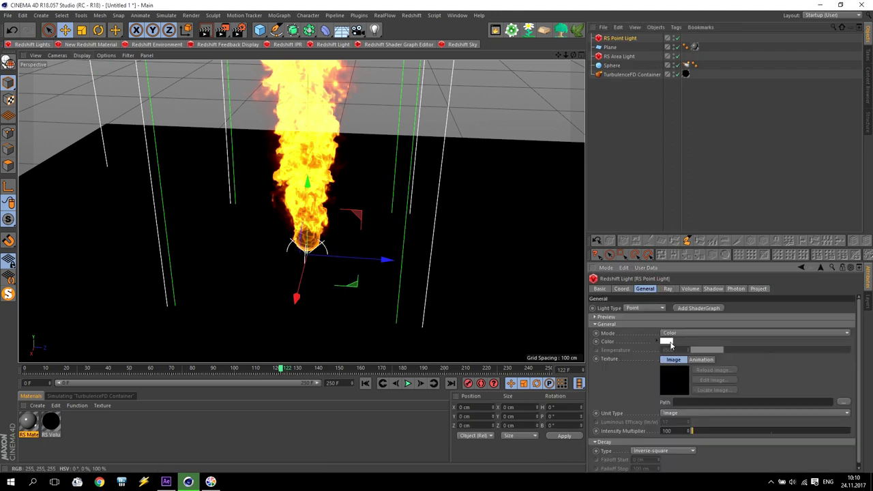
left_click(668, 347)
left_click(638, 342)
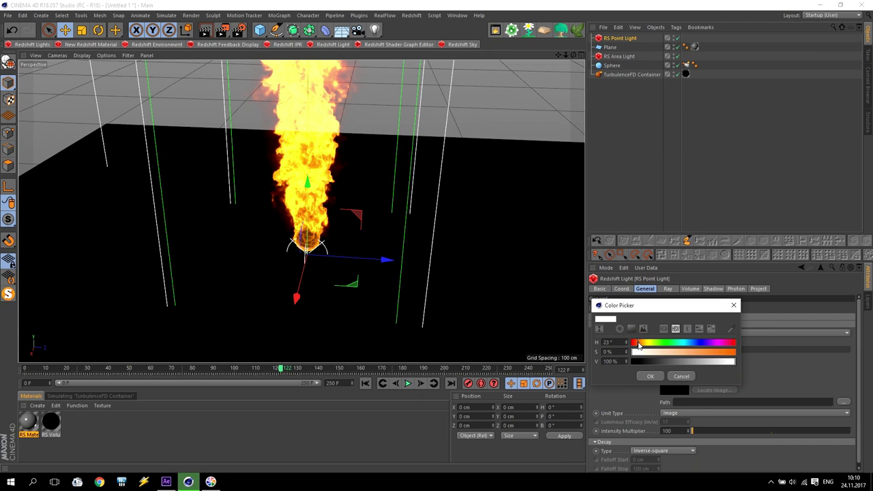
left_click(677, 353)
left_click(650, 375)
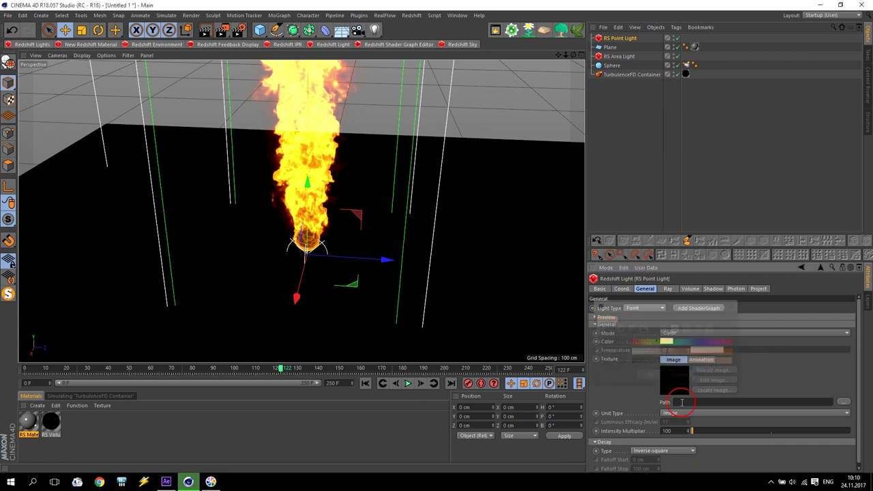
Cancel a test render, lower volume samples to 128, then render the frame again
left_click(222, 30)
left_click(862, 6)
left_click(449, 275)
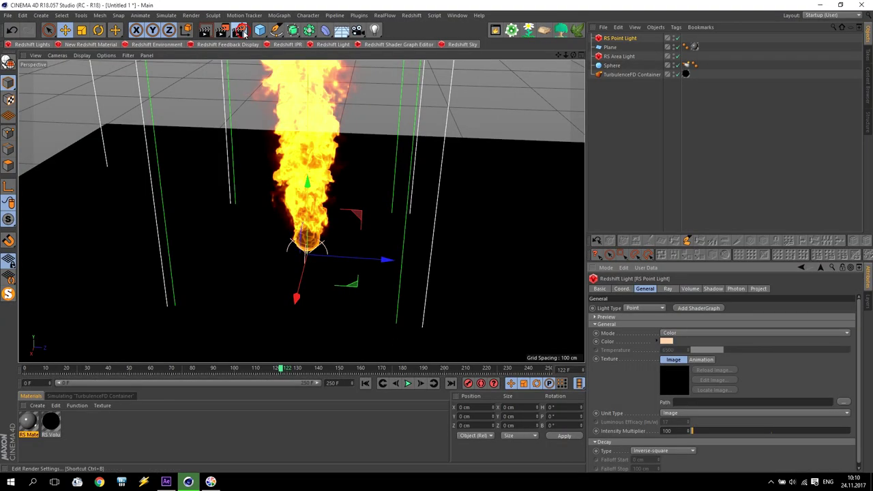
left_click(238, 30)
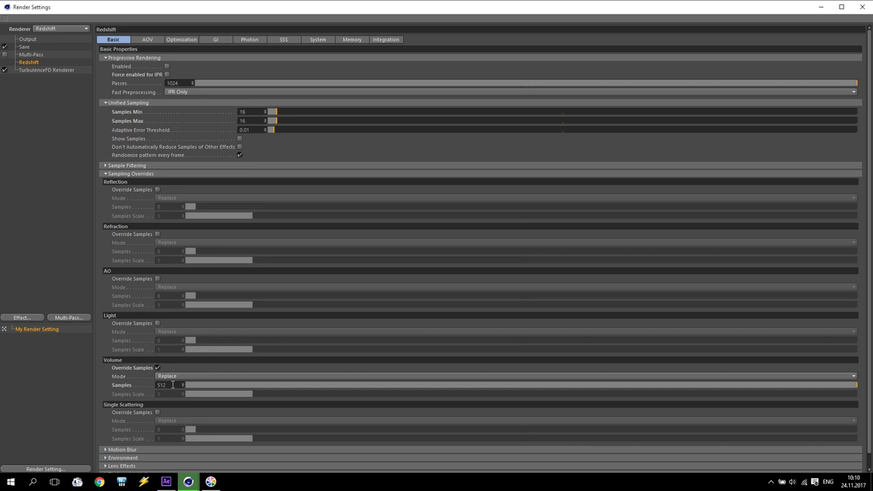
type("128")
key("Return")
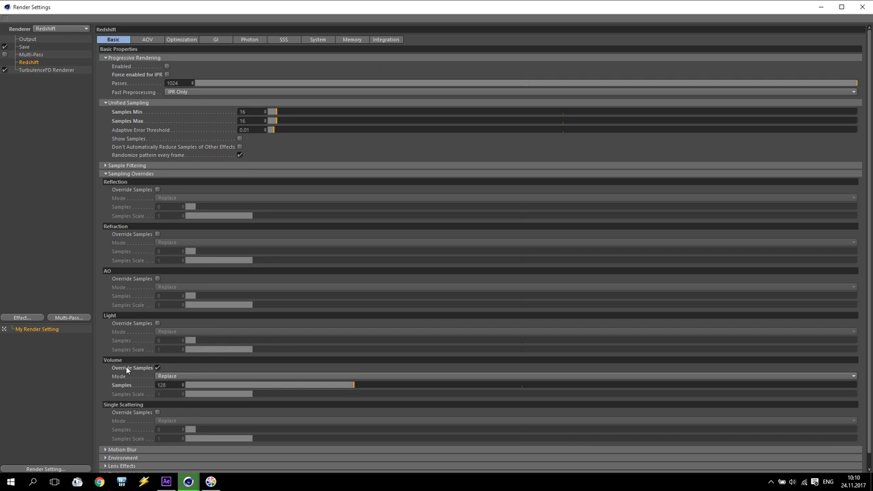
left_click(862, 7)
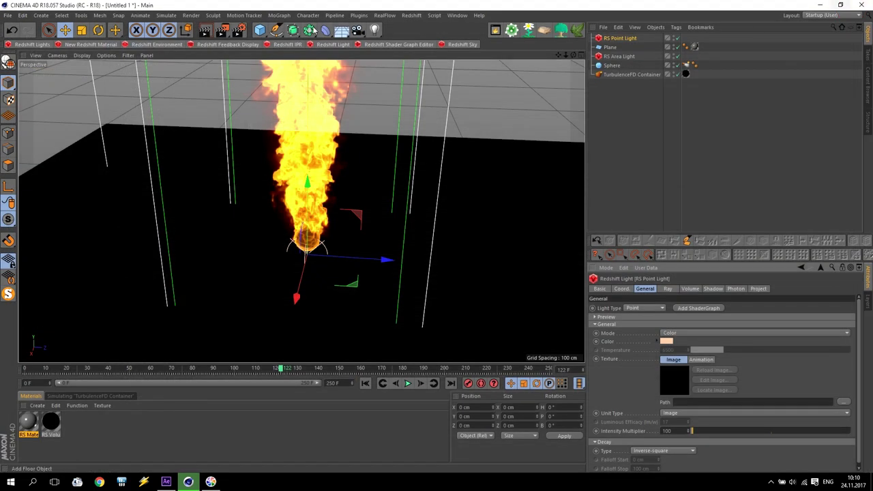
left_click(226, 30)
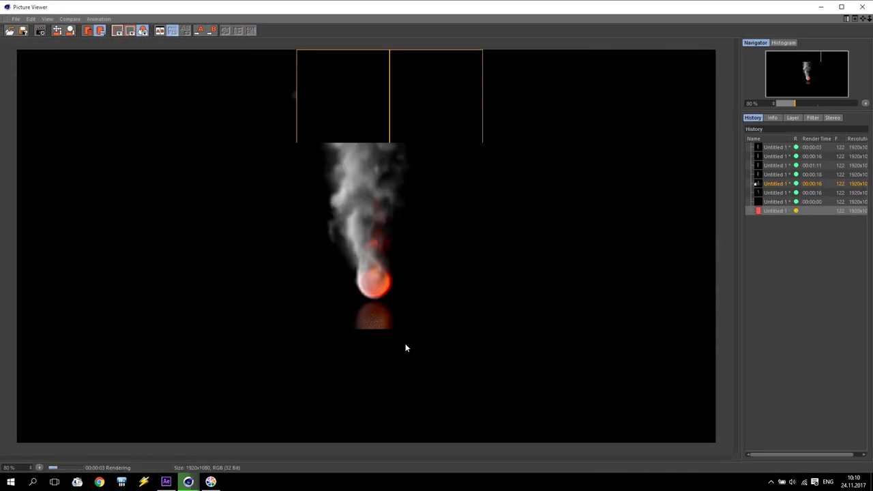
left_click(863, 7)
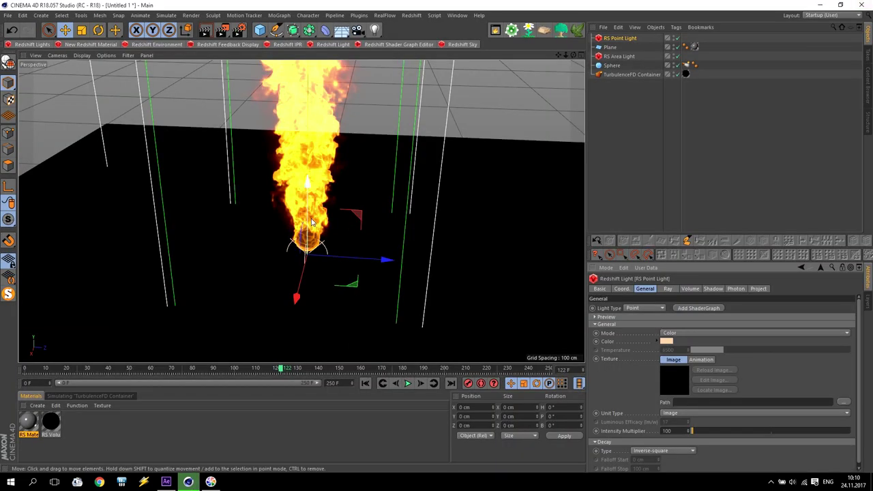
Nudge the RS Point Light on X and Y, raise its intensity multiplier to 1000, and render
left_click_drag(296, 298, 295, 302)
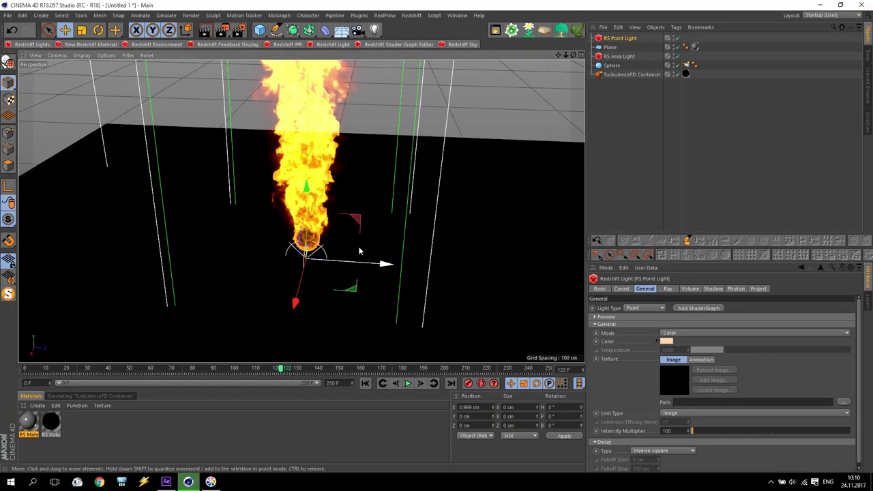
left_click_drag(305, 213, 305, 210)
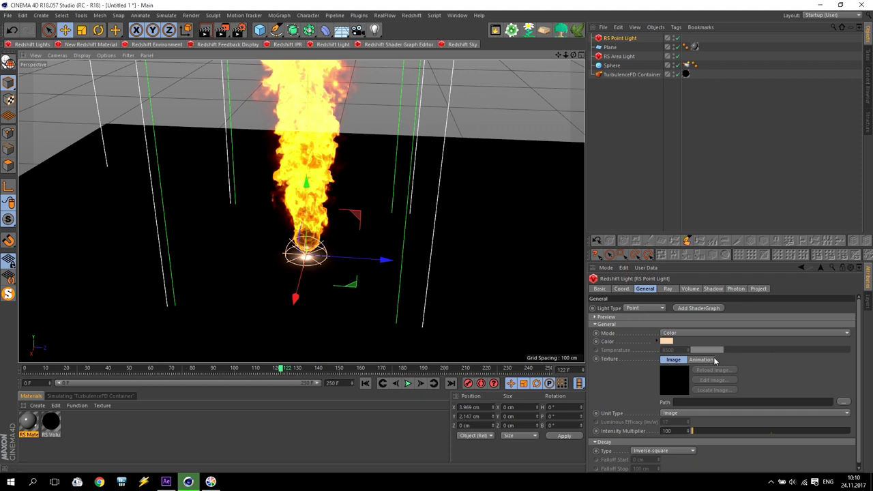
left_click(683, 430)
type("5000")
key("Return")
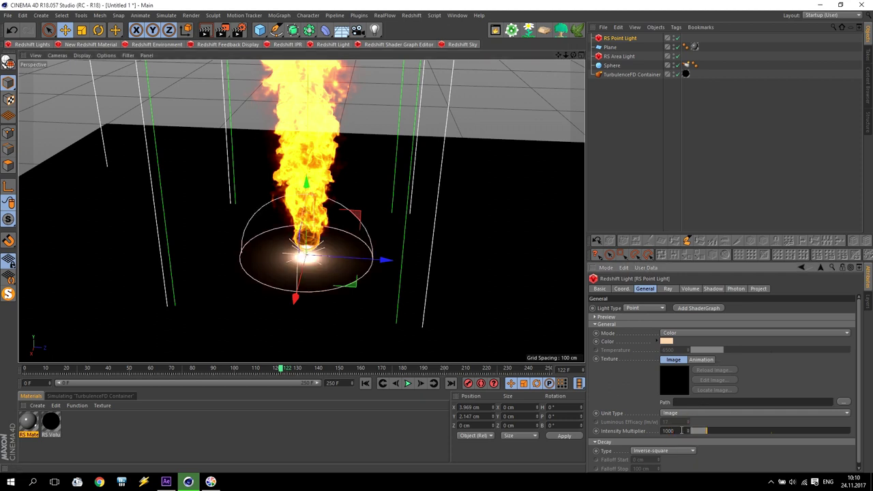
left_click(223, 30)
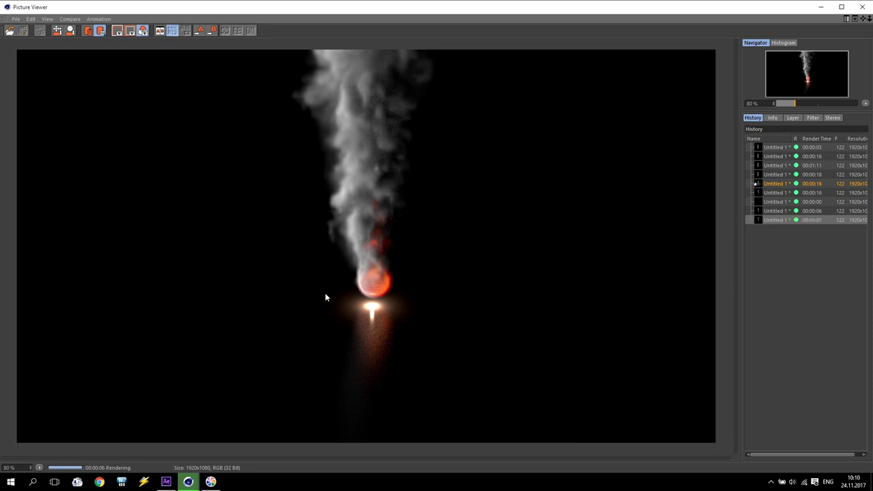
left_click(858, 9)
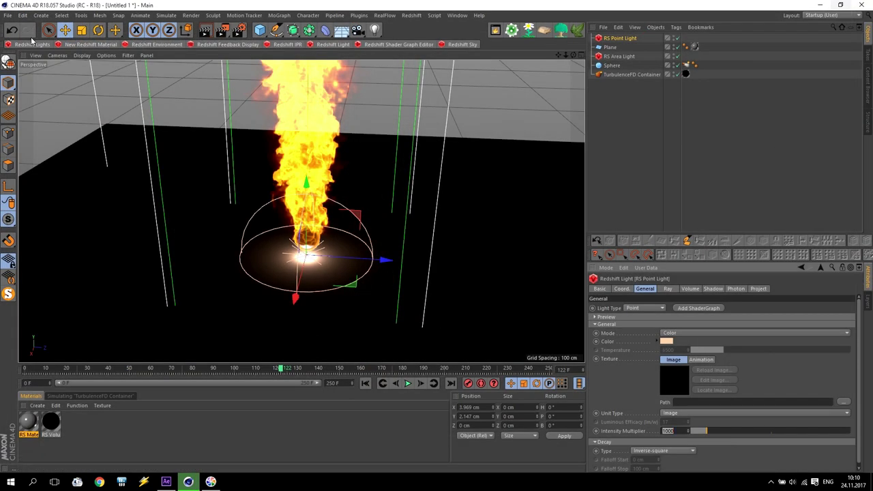
left_click(614, 38)
Delete the RS Point Light, set the primary GI engine to Brute Force, and render to the Picture Viewer
key("Delete")
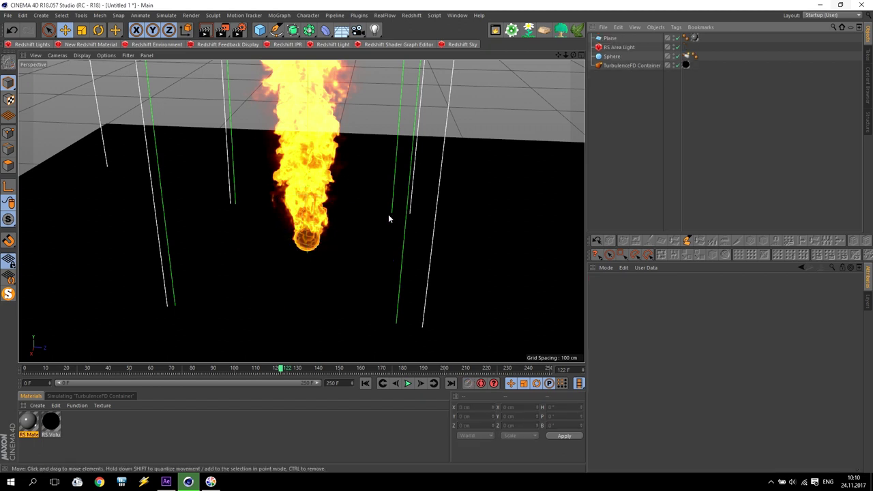
left_click(238, 30)
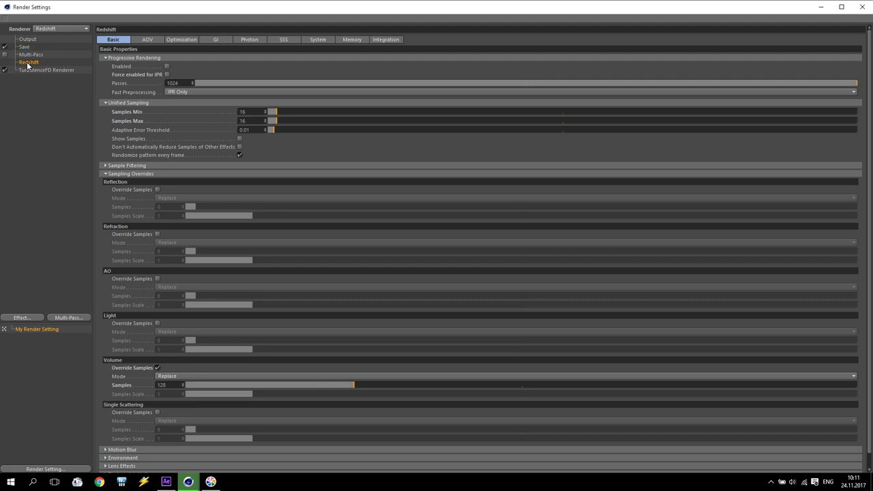
left_click(212, 39)
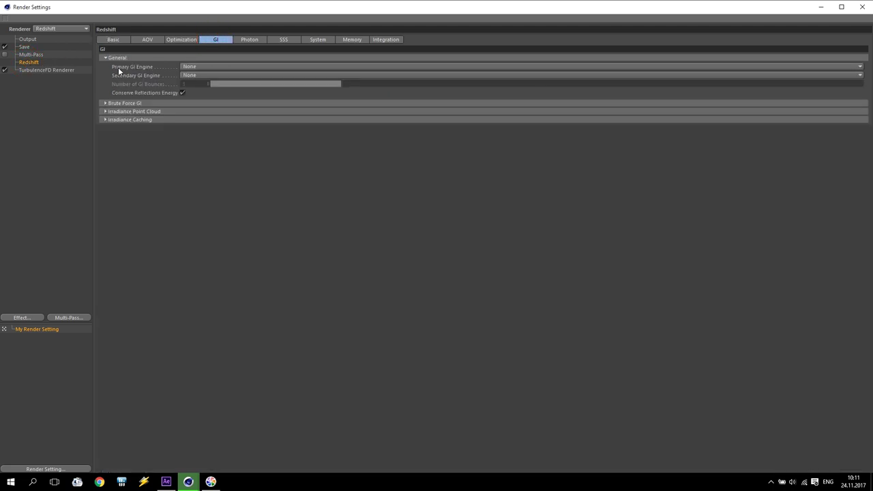
left_click(188, 67)
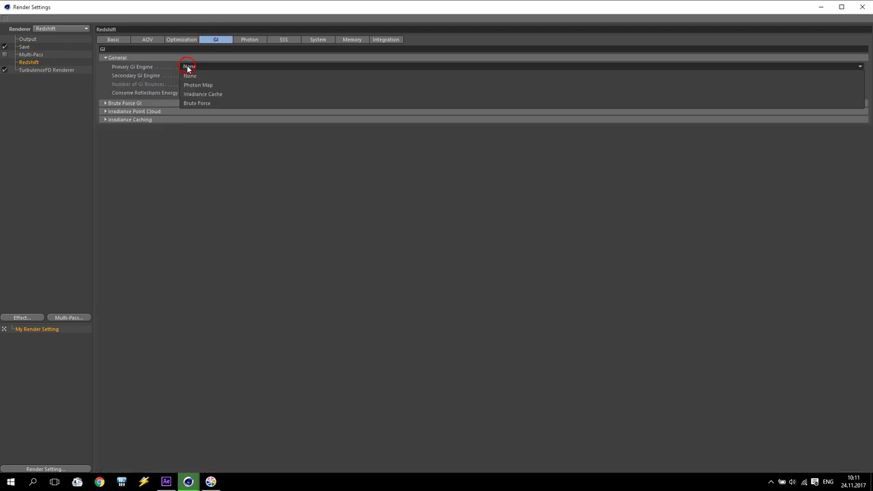
left_click(202, 102)
left_click(861, 7)
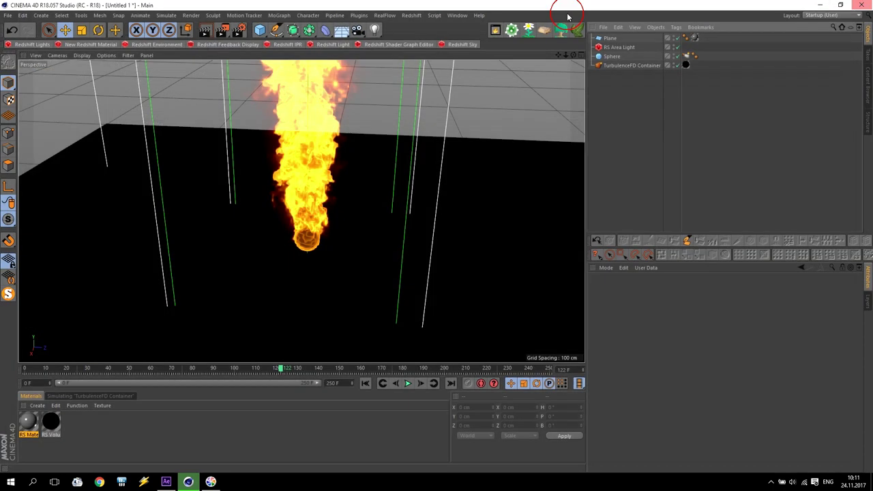
left_click(222, 31)
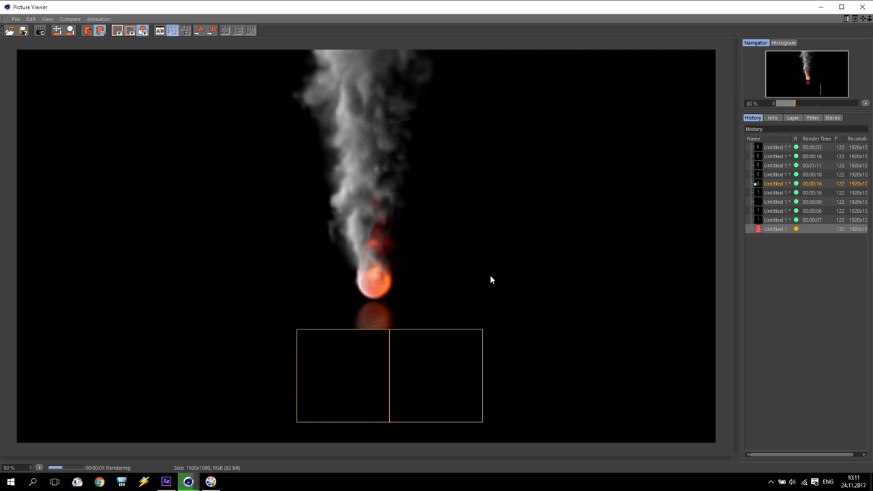
Flip between the 00:00:06 render and the new Brute Force GI render in the history, then close the viewer
left_click(784, 212)
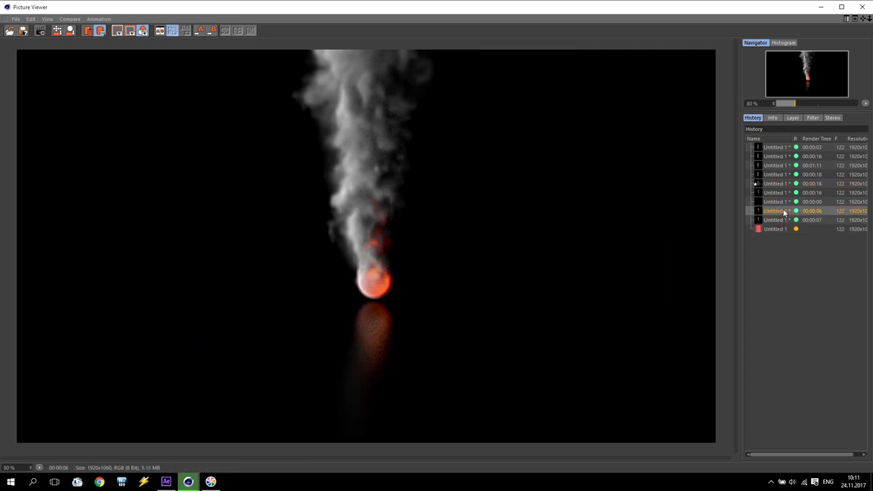
left_click_drag(780, 214, 776, 226)
left_click(775, 229)
left_click(775, 230)
left_click(772, 230)
left_click(769, 231)
left_click(769, 230)
left_click(773, 232)
left_click(861, 7)
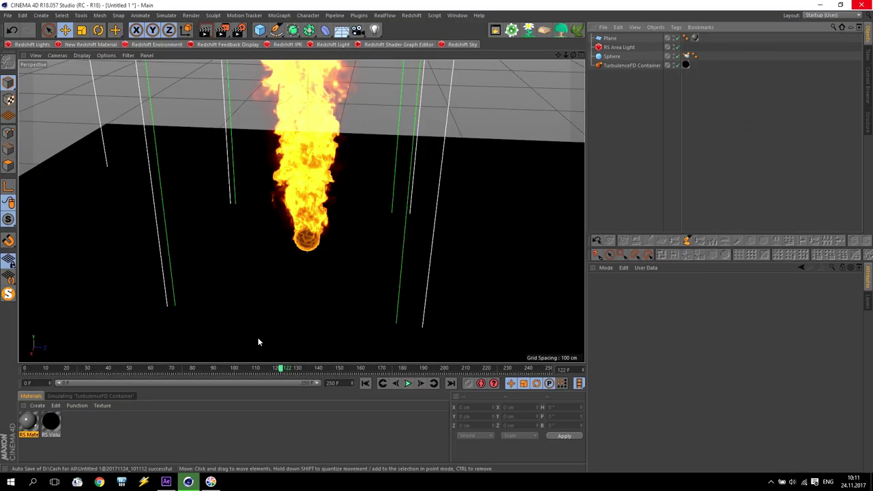
Inspect the shader graphs of the RS Volume material and RS Material
double_click(51, 422)
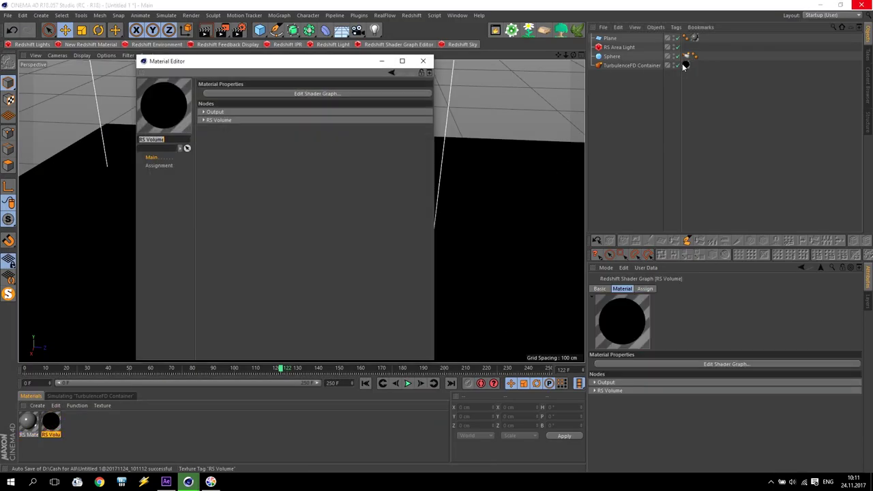
left_click(316, 93)
left_click(622, 21)
left_click(27, 421)
left_click(318, 93)
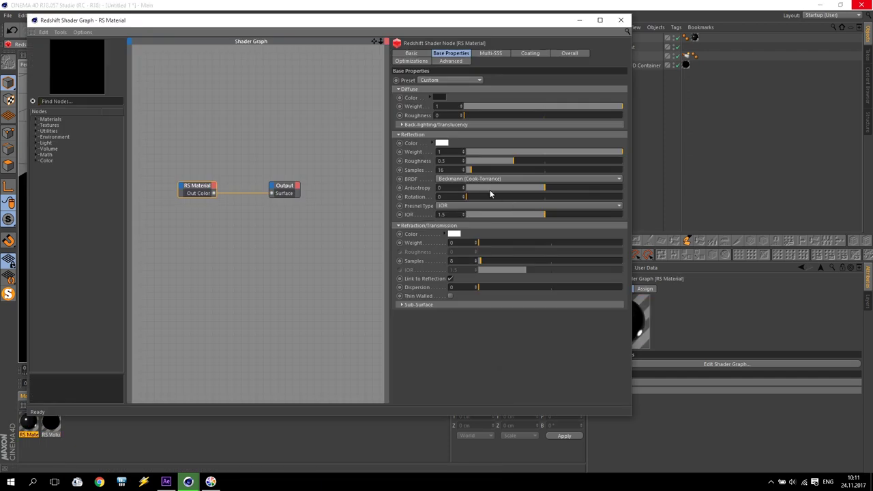
left_click(619, 21)
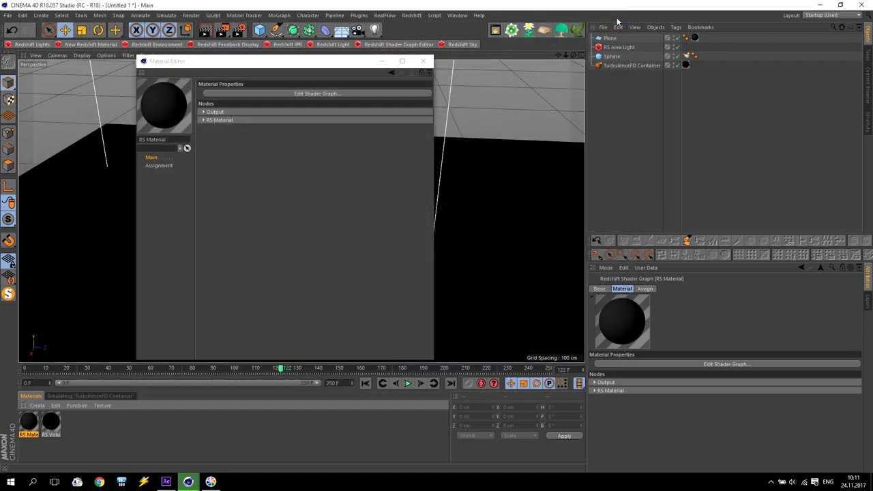
Give RS Material a light grey diffuse colour at 81% value in its shader graph
double_click(27, 424)
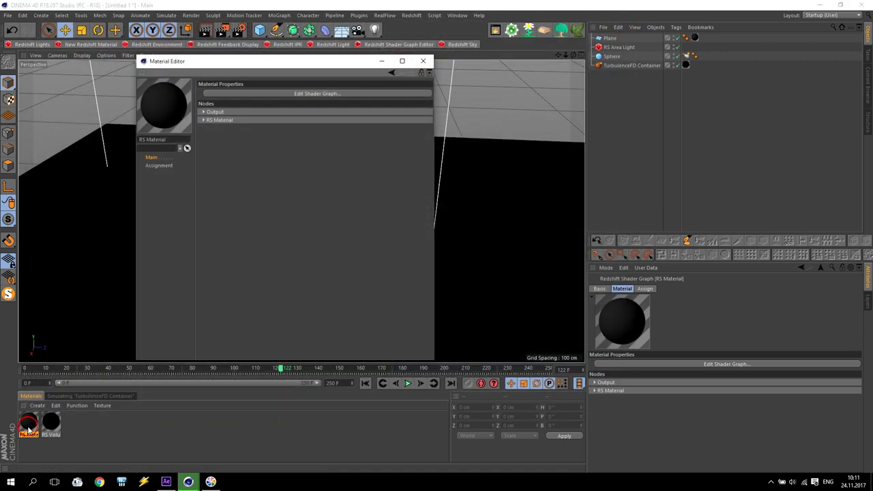
left_click(353, 93)
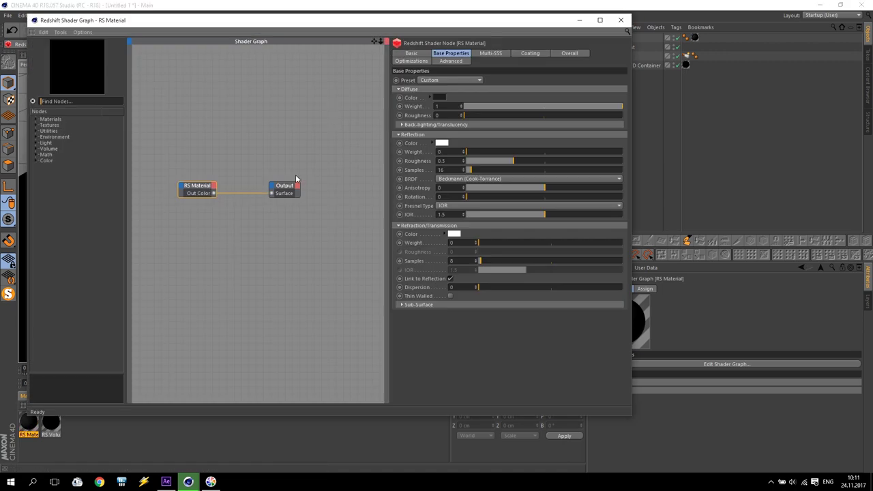
left_click(438, 98)
left_click(488, 114)
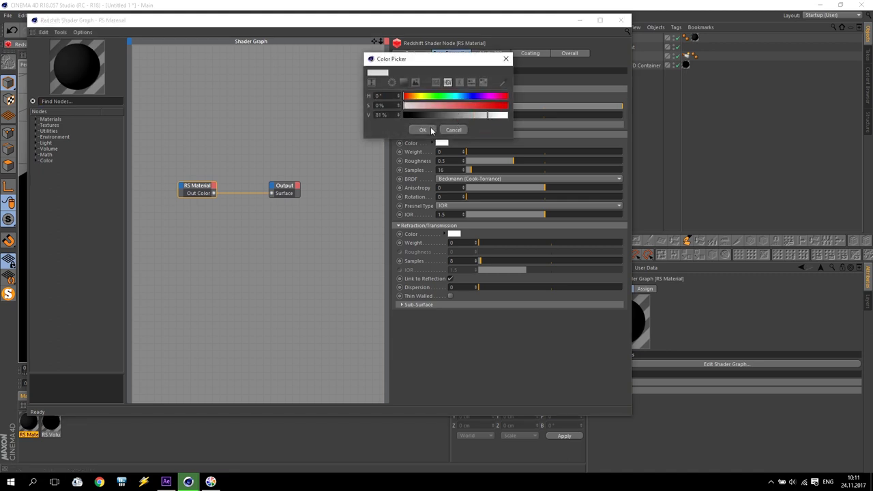
left_click(429, 130)
left_click(620, 20)
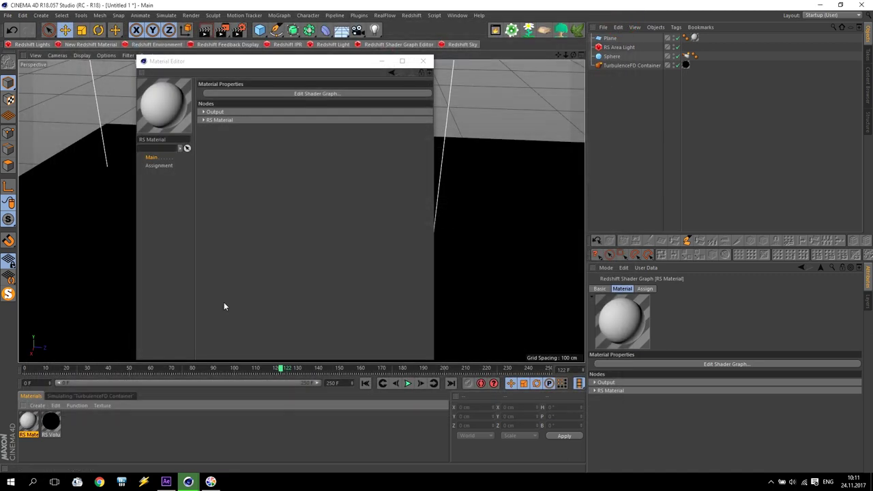
Close the Material Editor and render the grey-floor scene to the Picture Viewer
left_click(423, 61)
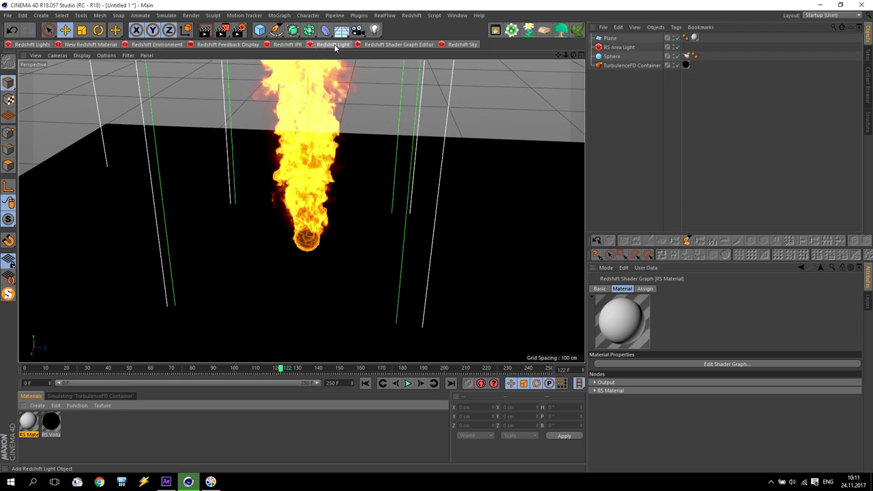
left_click(221, 30)
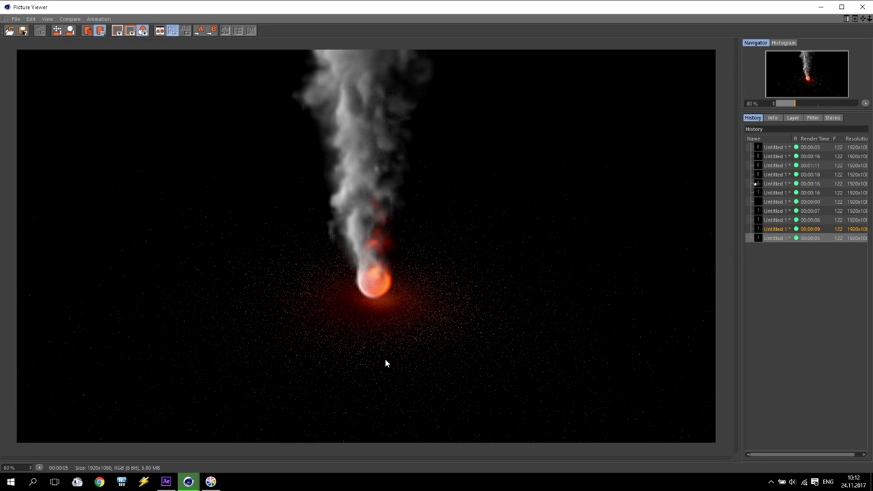
Set the primary GI engine back to None and render the current frame again
left_click(862, 7)
left_click(240, 28)
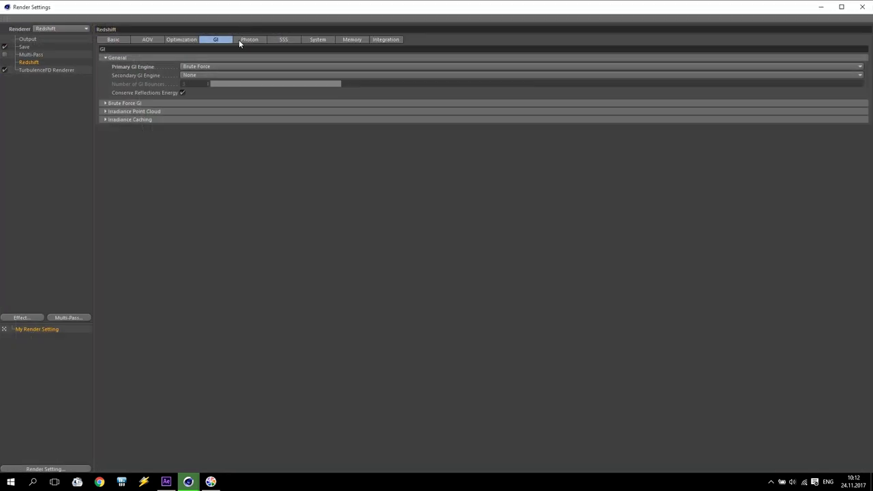
left_click(191, 76)
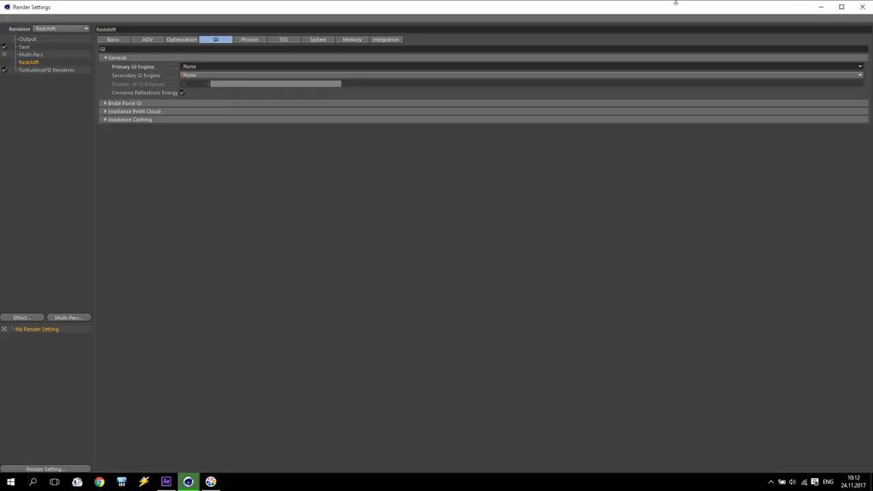
left_click(861, 7)
key("shift+r")
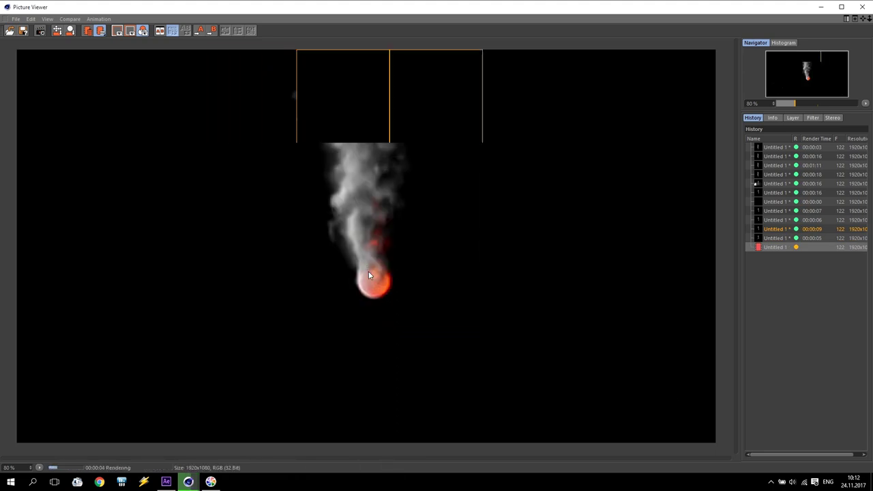
Flip between the earlier render with floor speckles and the new render without them
left_click(774, 238)
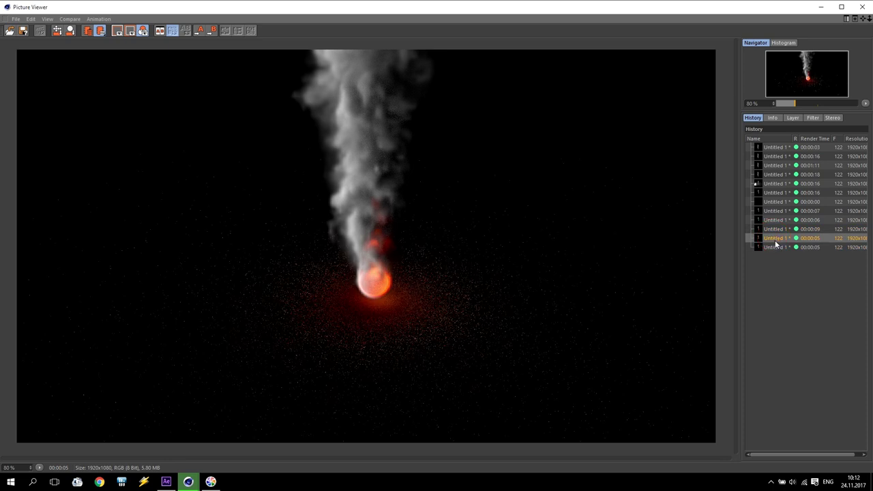
left_click(775, 247)
left_click(774, 238)
left_click(775, 247)
left_click(776, 238)
left_click(778, 247)
Delete the floor Plane and orbit the view around the TurbulenceFD container
left_click(864, 6)
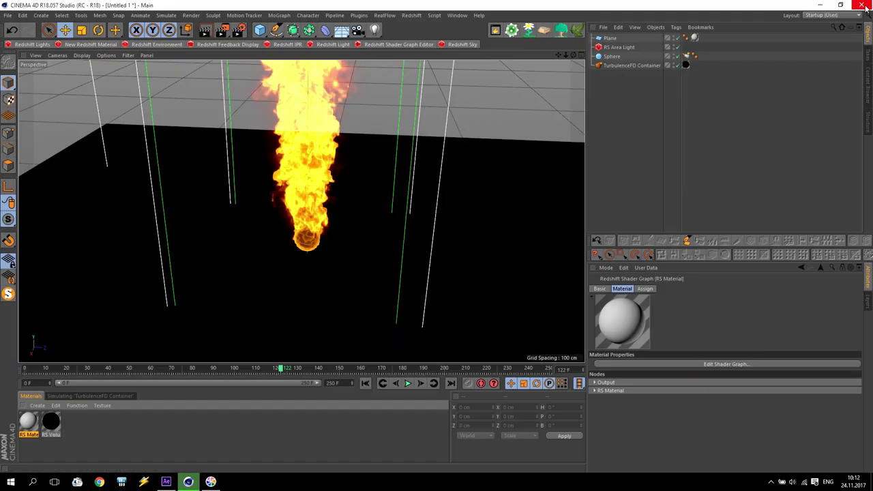
left_click(610, 38)
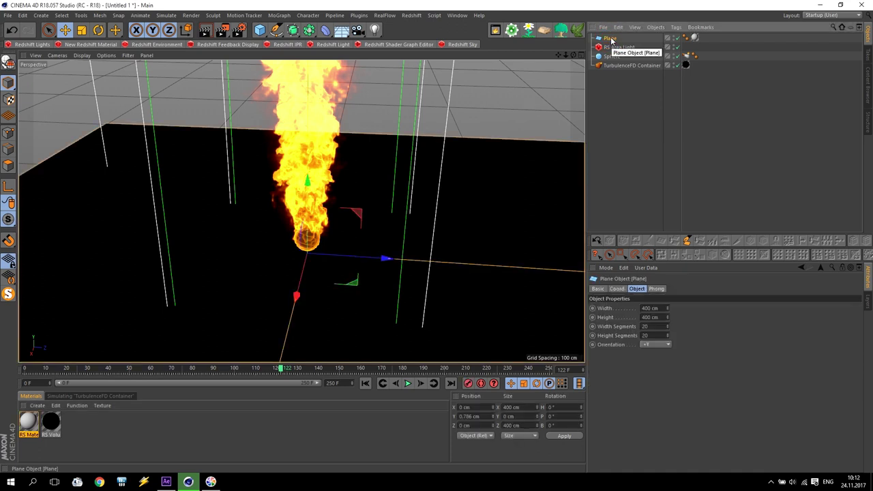
key("Delete")
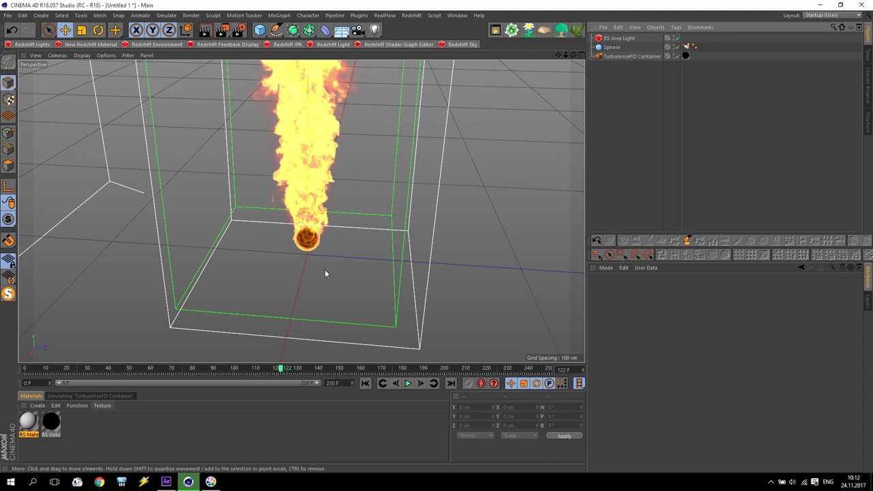
left_click_drag(564, 59, 559, 56)
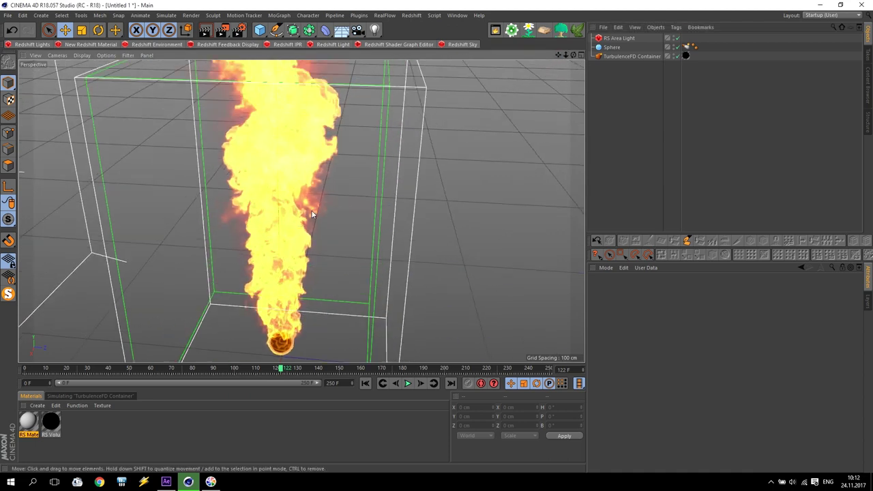
left_click_drag(277, 230, 247, 230, "alt")
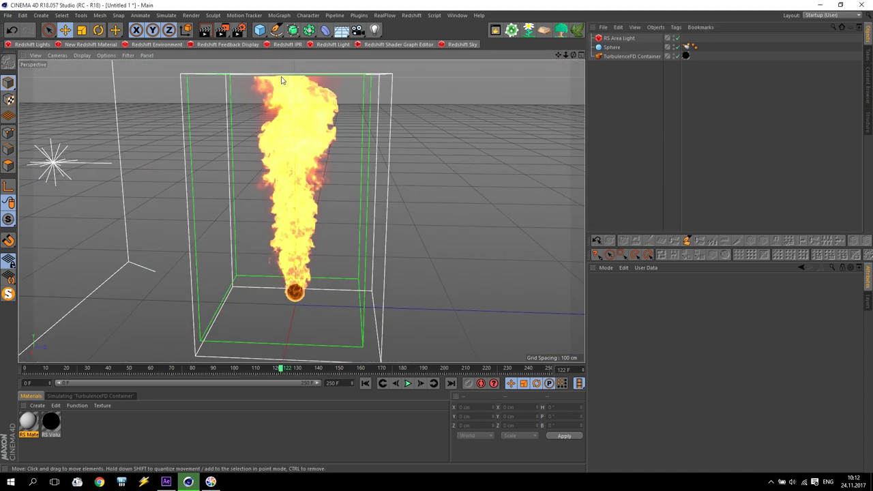
left_click_drag(563, 55, 560, 56)
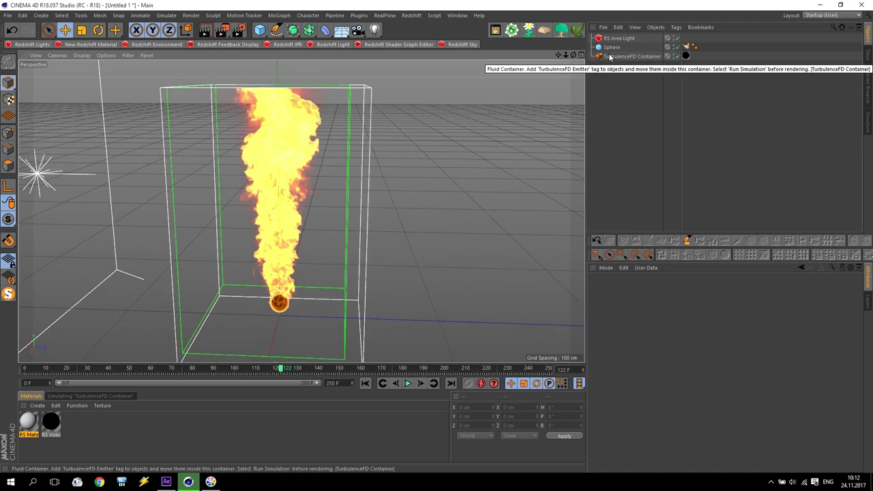
Start an Interactive-mode simulation on the TurbulenceFD Container
left_click(638, 58)
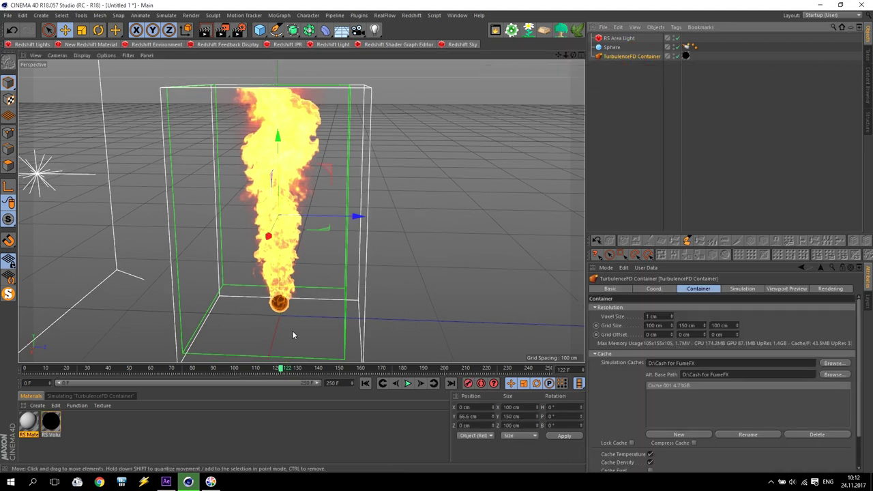
left_click(59, 396)
left_click(61, 449)
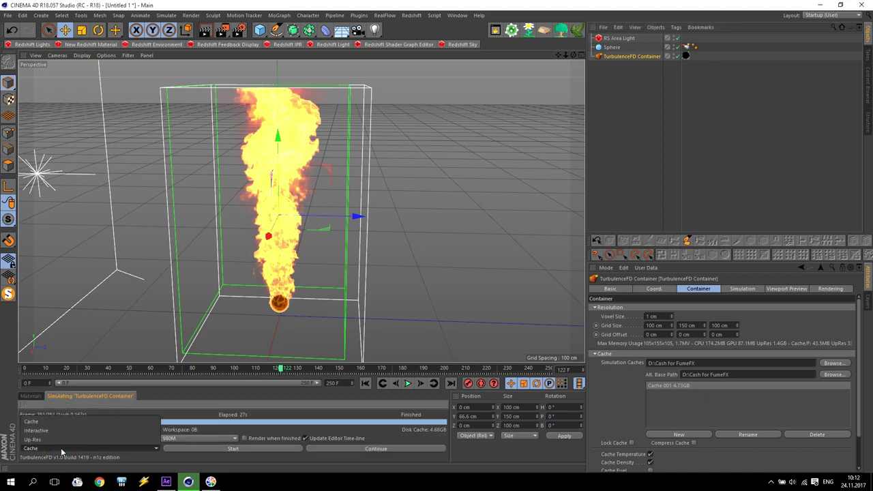
left_click(49, 432)
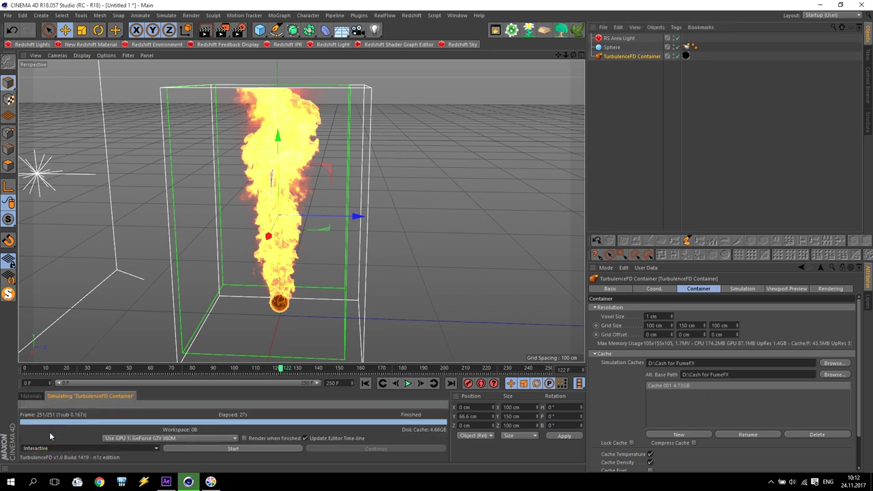
left_click(201, 449)
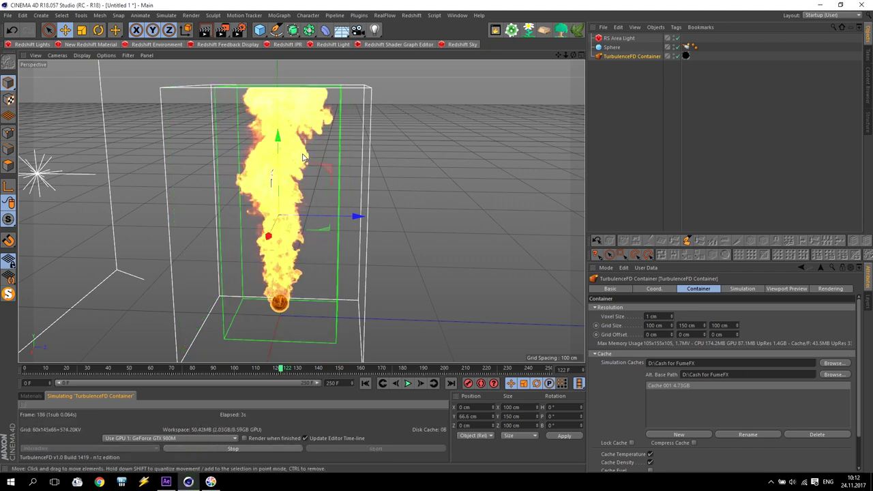
Expand the container's Temperature and Density simulation settings
left_click(748, 289)
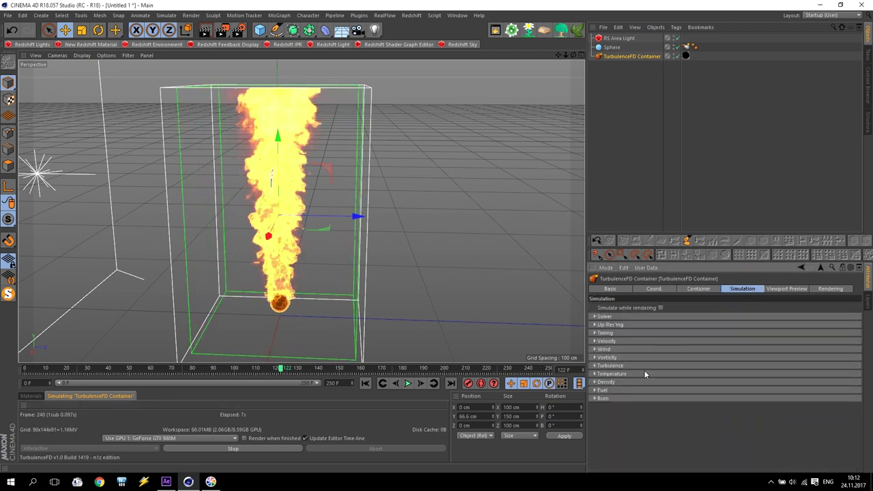
left_click(606, 374)
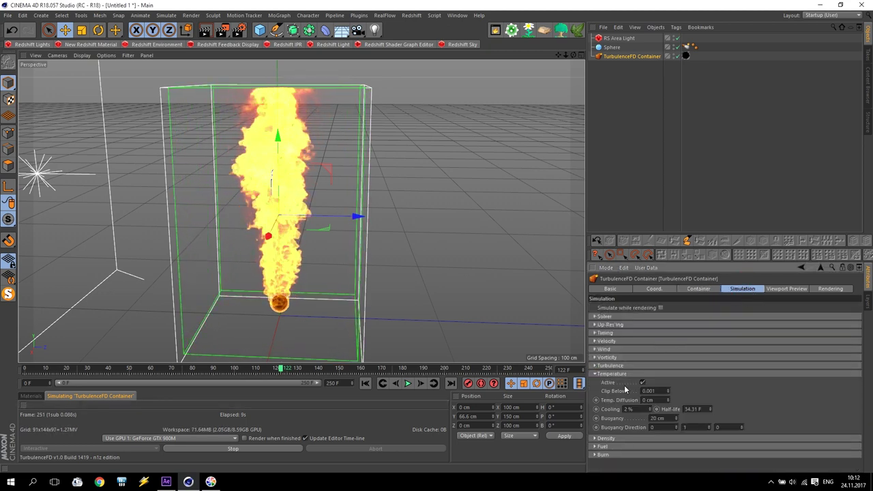
left_click(602, 438)
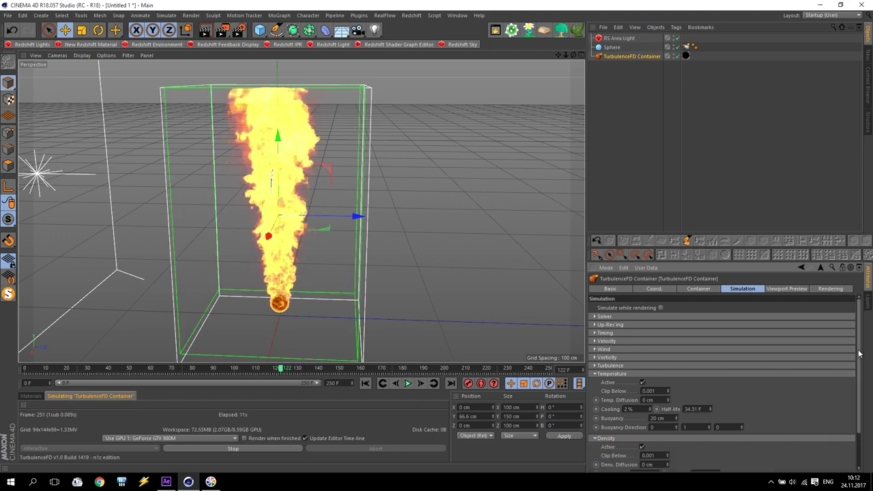
left_click_drag(858, 353, 858, 384)
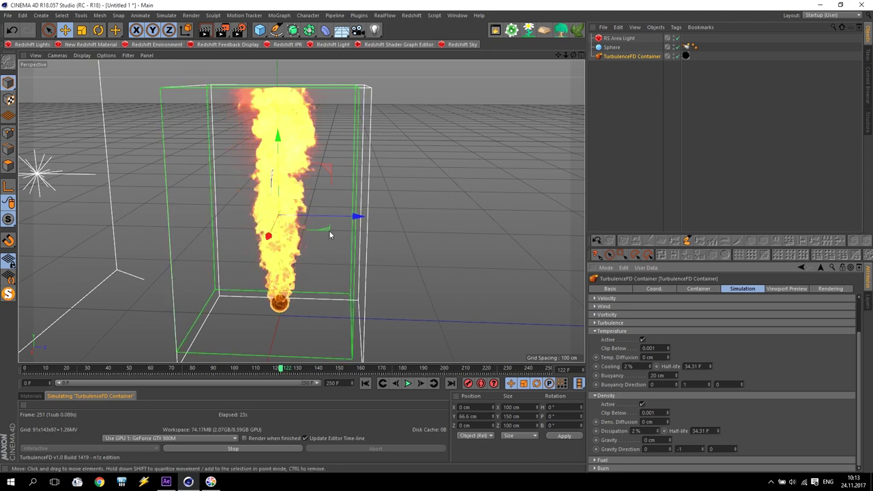
Stop the simulation, switch to Cache mode on GPU 1, and restart it, overwriting the cache
left_click(408, 384)
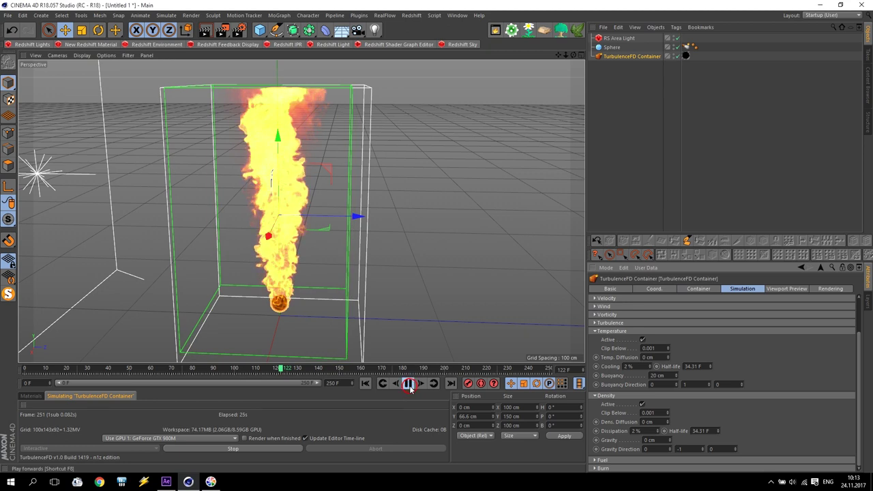
left_click(233, 449)
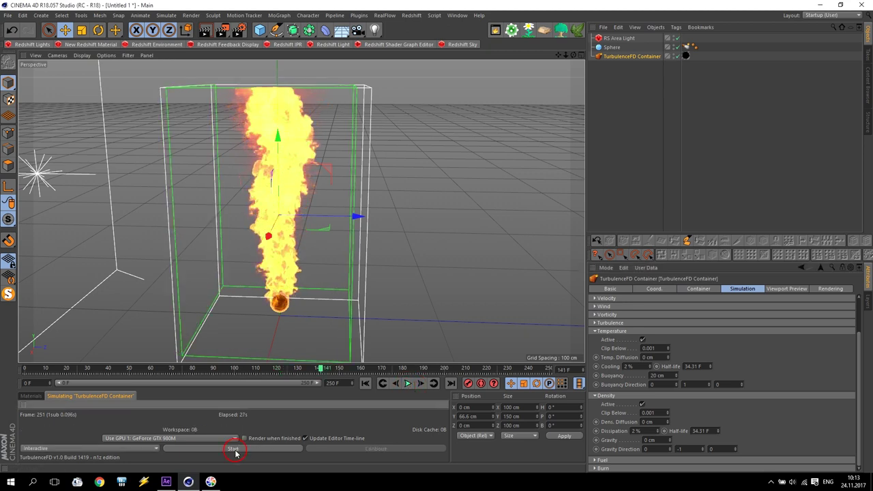
left_click(171, 439)
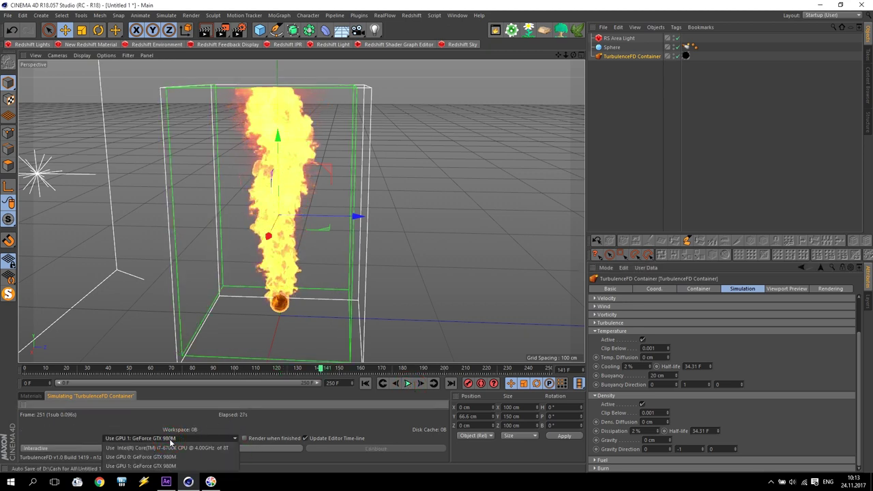
left_click(170, 442)
left_click(54, 448)
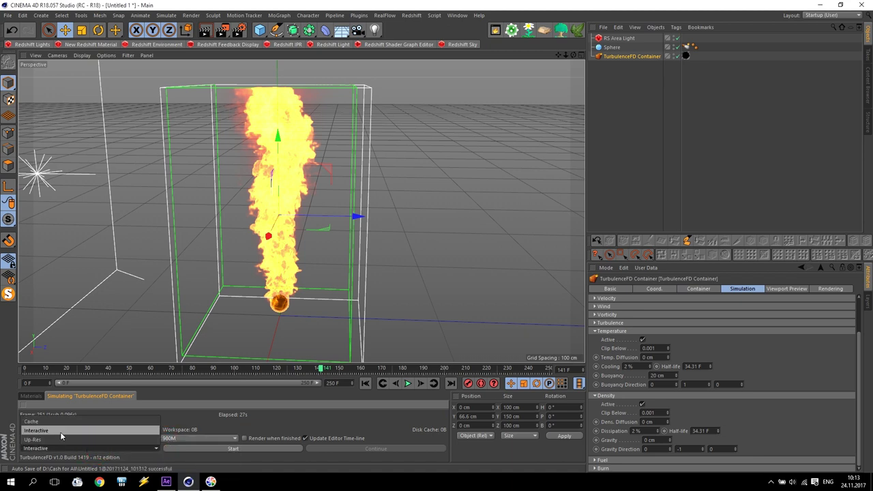
left_click(48, 420)
left_click(244, 448)
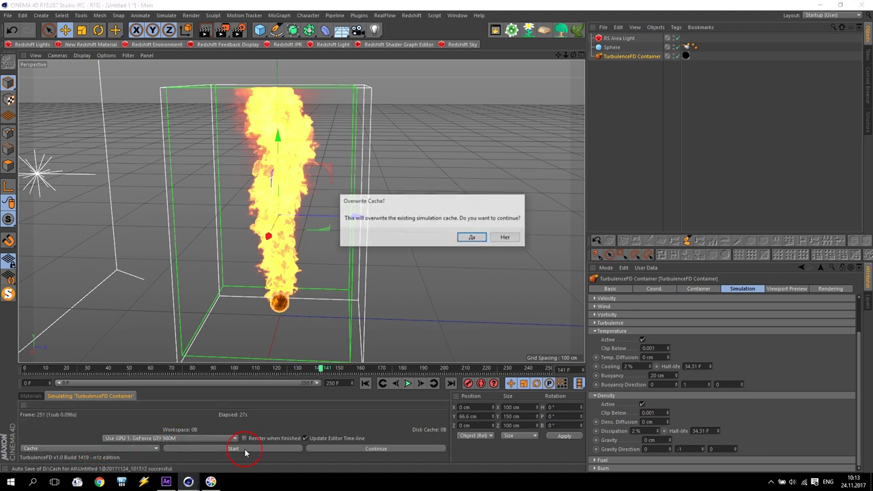
left_click(477, 237)
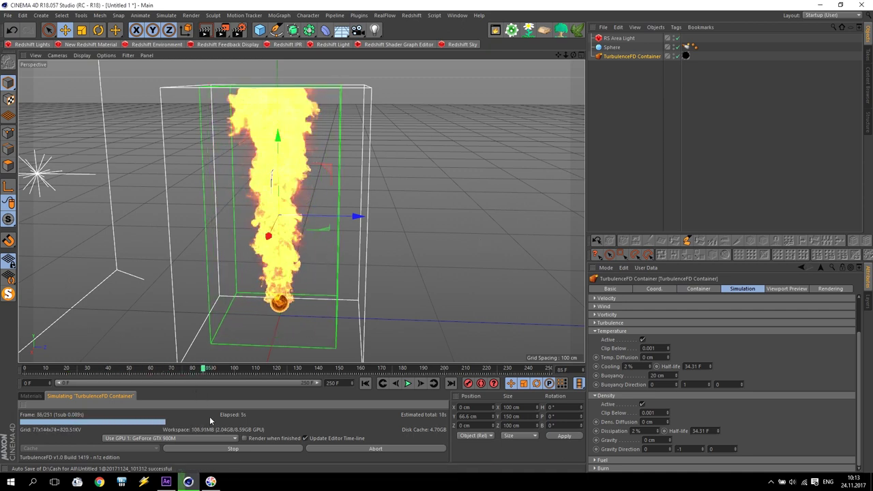
Stop caching at frame 91, scrub back to about frame 79, and open Redshift IPR
left_click(215, 368)
left_click_drag(215, 368, 194, 369)
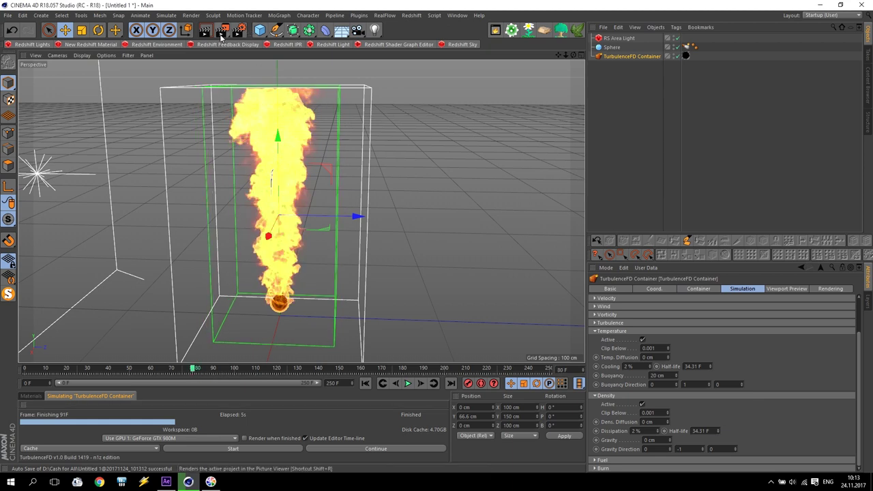
left_click(284, 44)
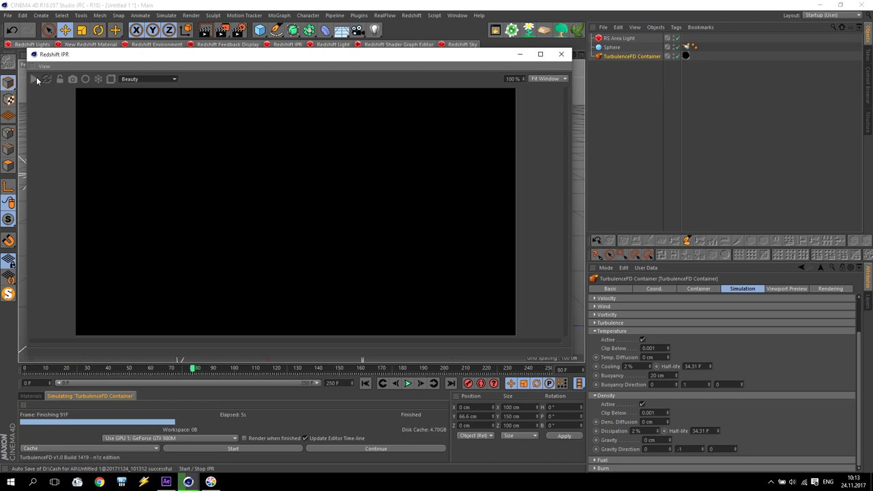
Re-run the simulation over the existing cache, stop it at frame 85, and review the IPR plume
left_click_drag(321, 56, 306, 61)
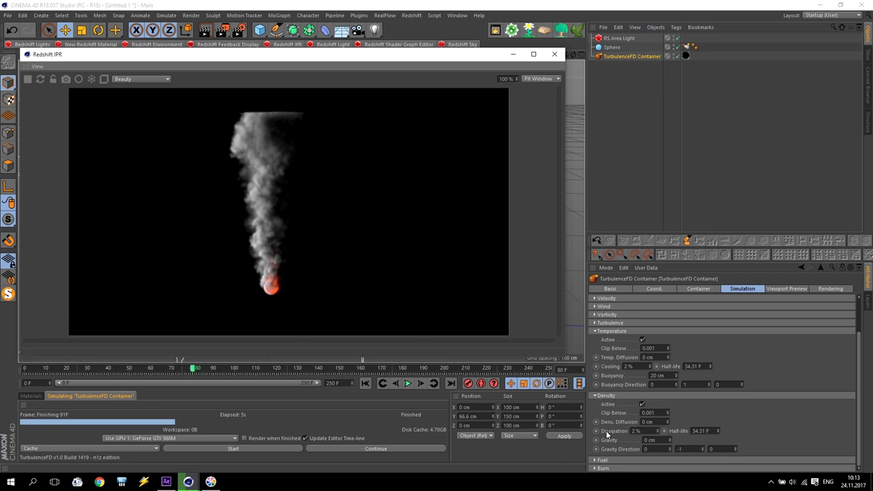
left_click(645, 431)
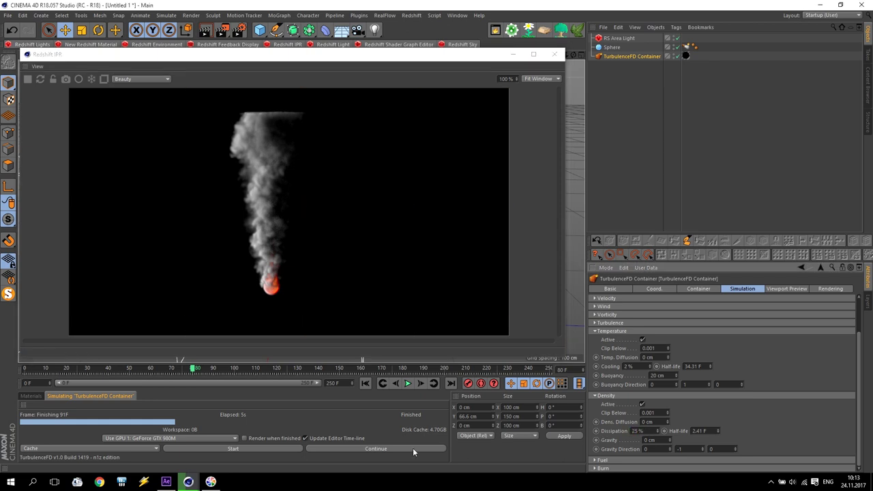
left_click(212, 450)
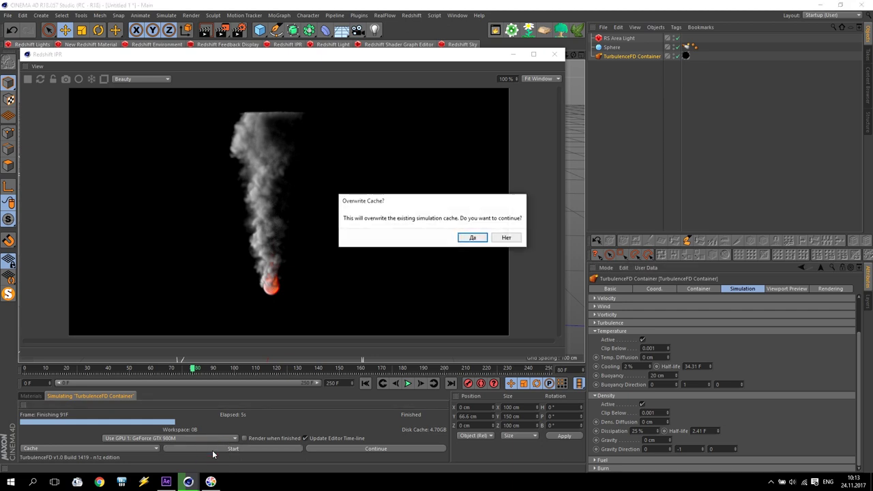
left_click(471, 238)
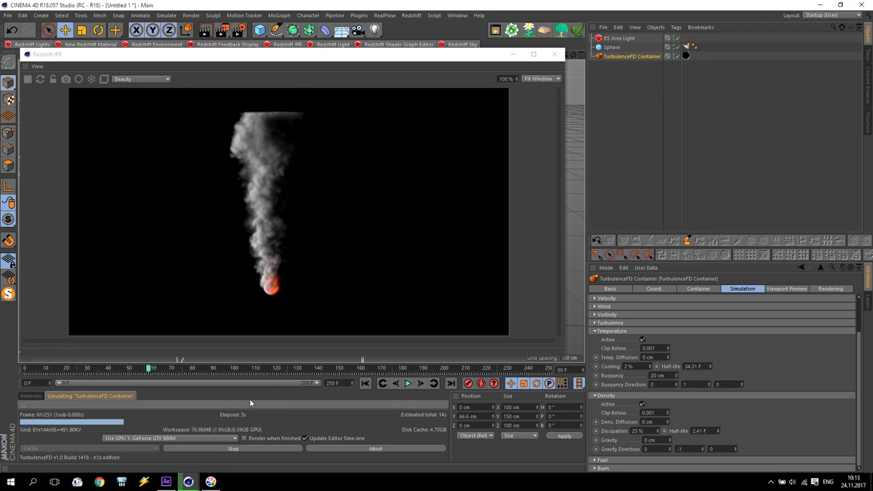
left_click(239, 449)
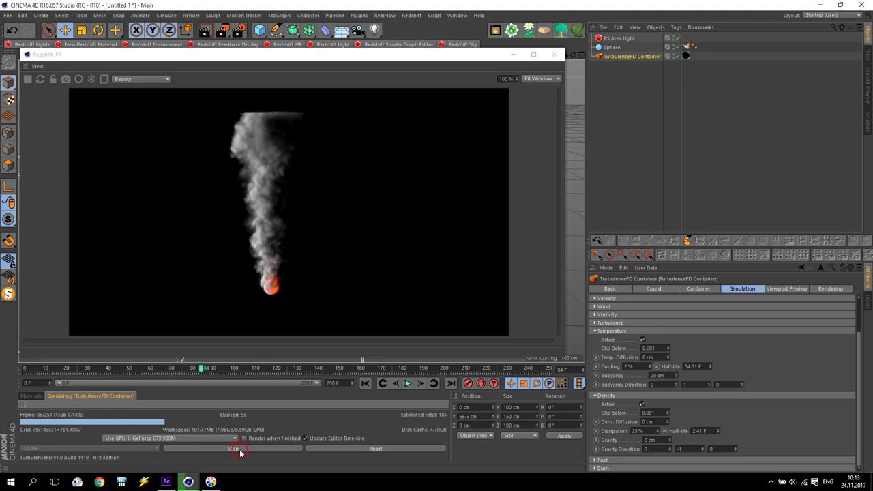
left_click(196, 369)
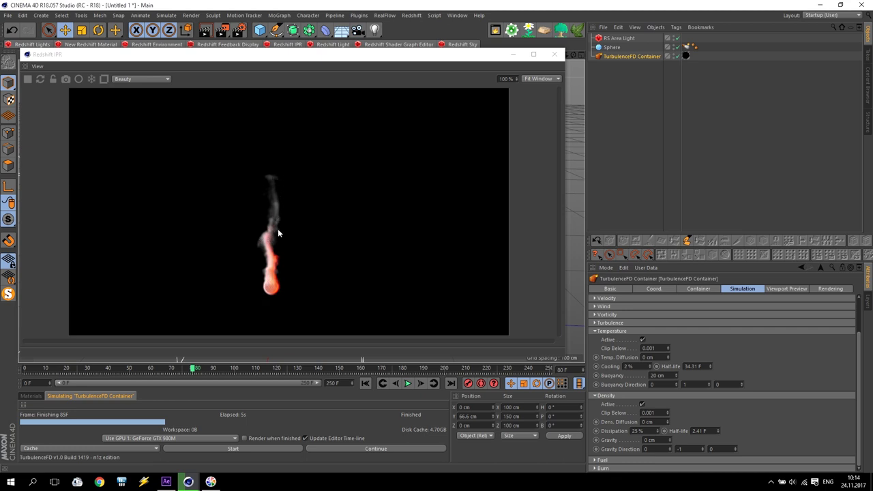
Re-cache with an edited Dissipation value, stopping at frame 95 and checking frame 80
left_click(646, 431)
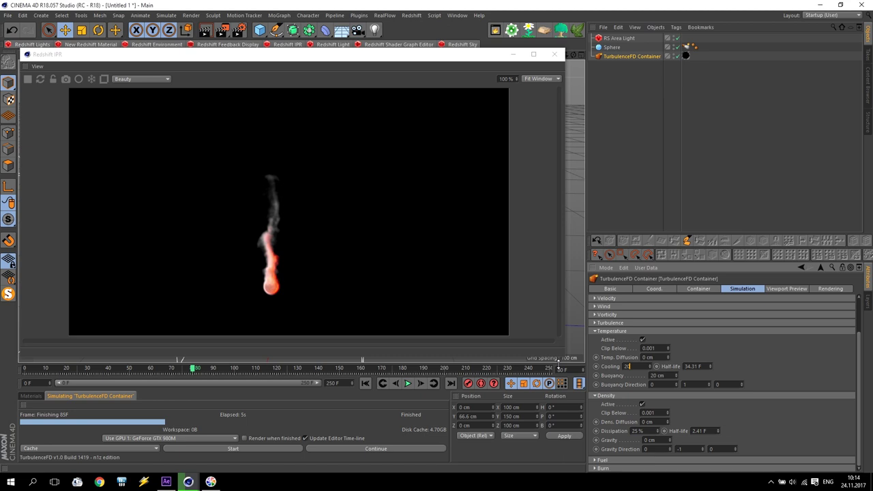
left_click(229, 449)
left_click(476, 237)
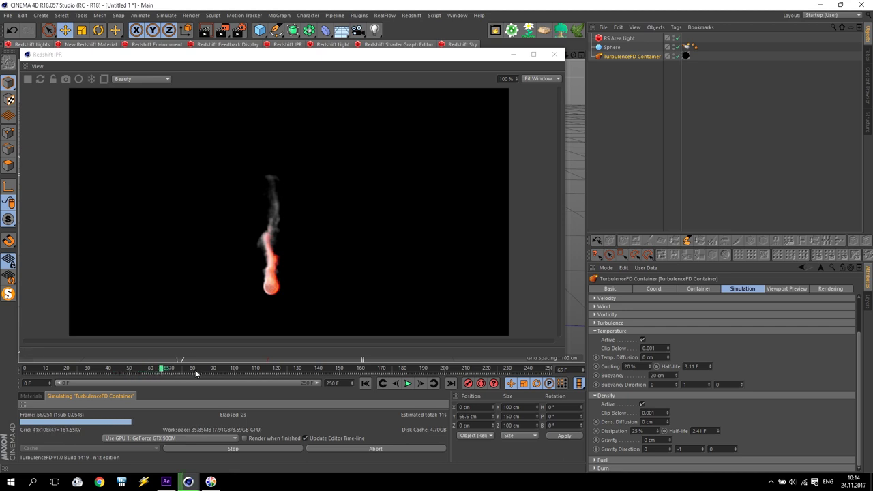
left_click(233, 449)
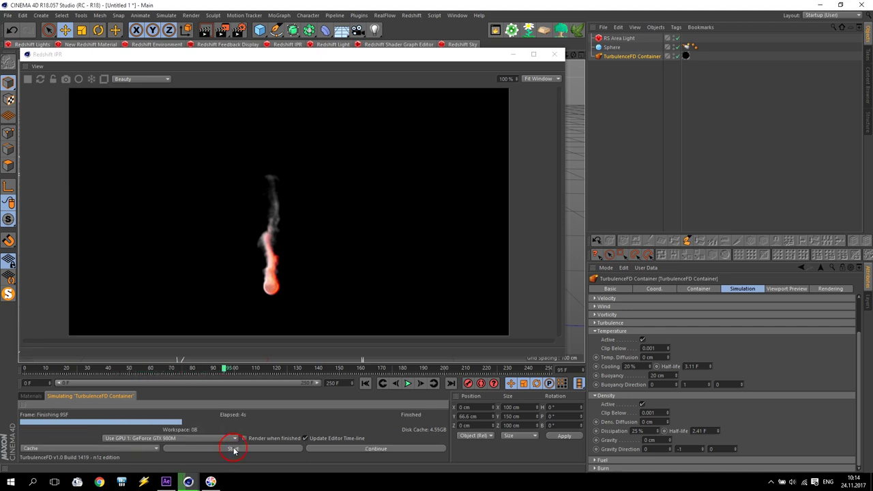
left_click(221, 369)
left_click(193, 373)
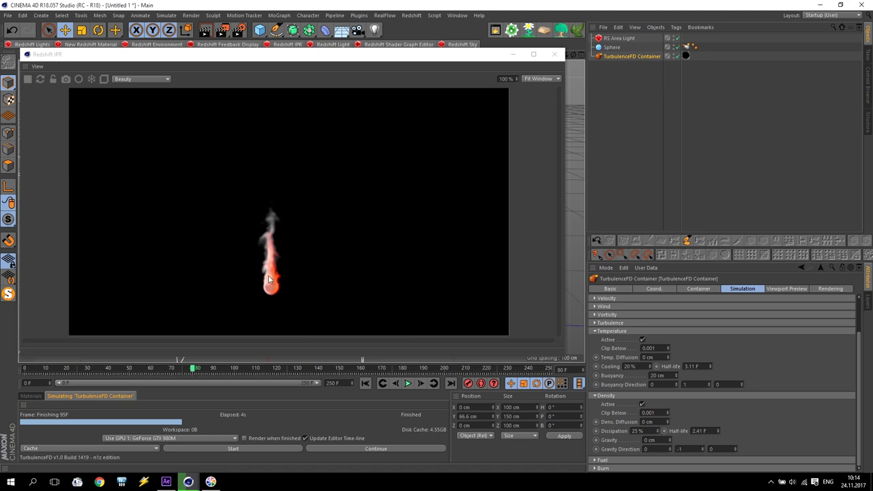
Close the Redshift preview and restart the simulation in Interactive mode without overwriting the cache
left_click(555, 55)
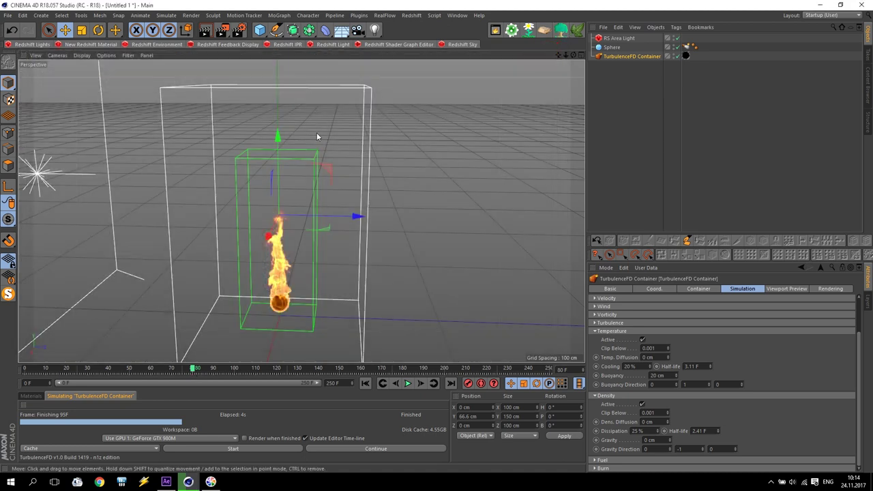
left_click(240, 448)
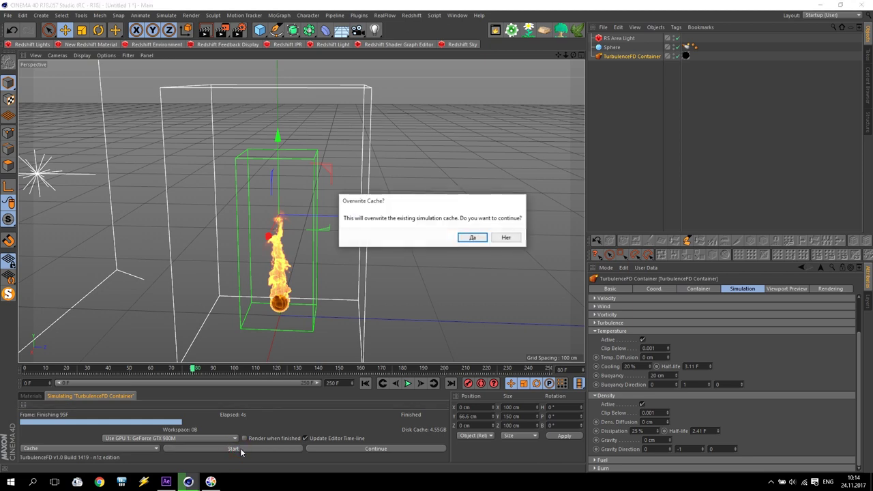
left_click(502, 239)
left_click(116, 448)
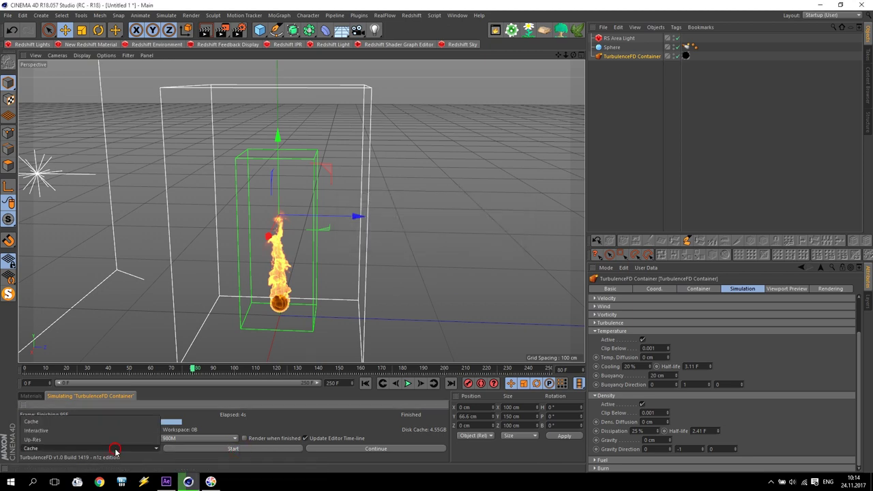
left_click(60, 431)
left_click(233, 448)
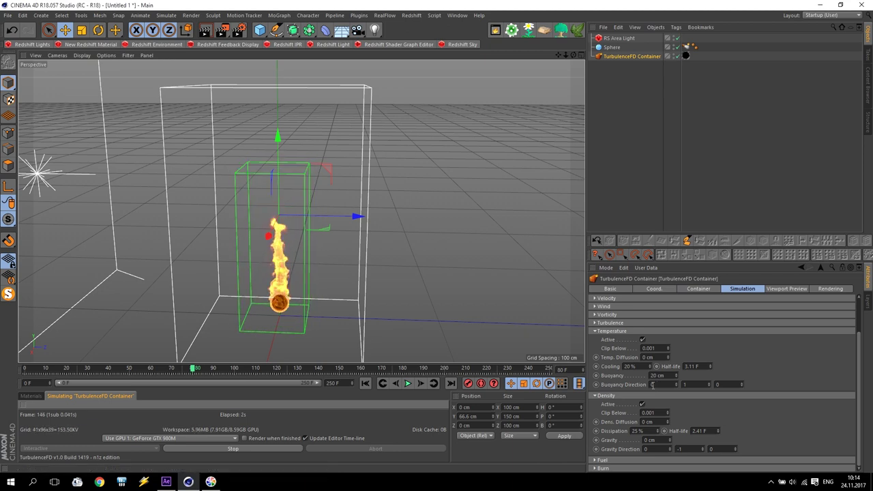
Set Temperature Cooling and Density Dissipation to 10%, then both to 5%
left_click(641, 367)
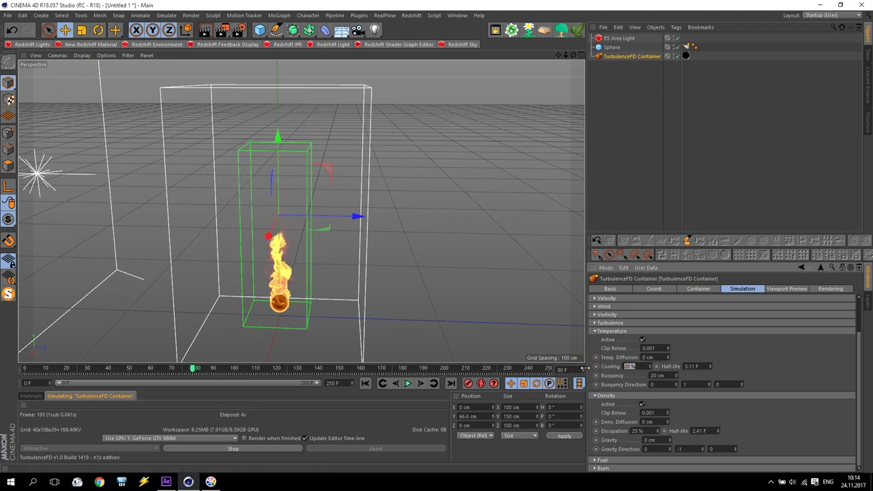
type("10")
key("Return")
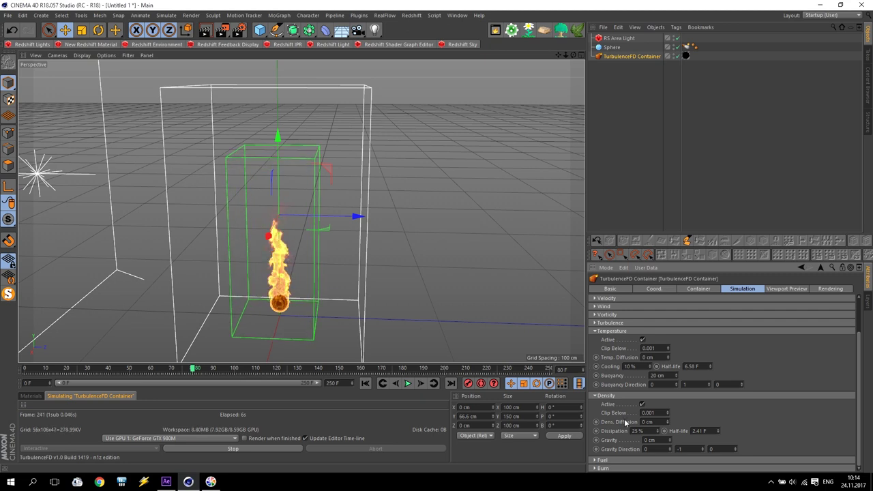
left_click(647, 431)
type("10")
key("Return")
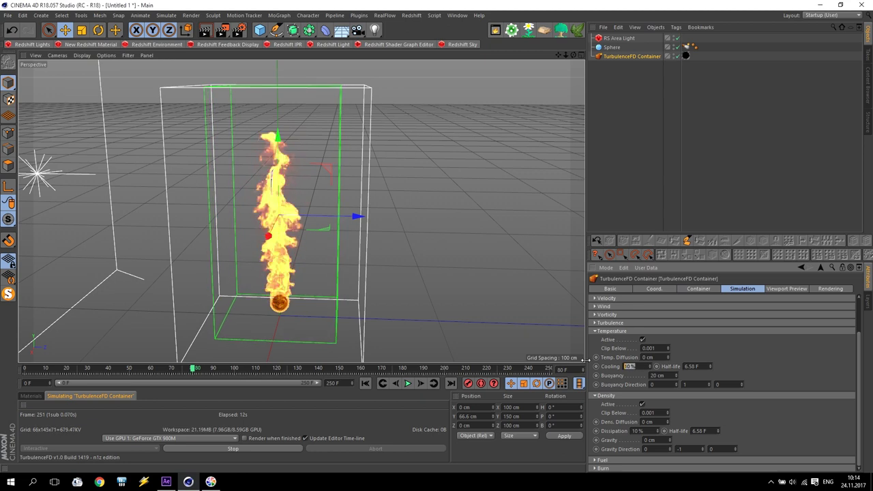
type("5")
key("Return")
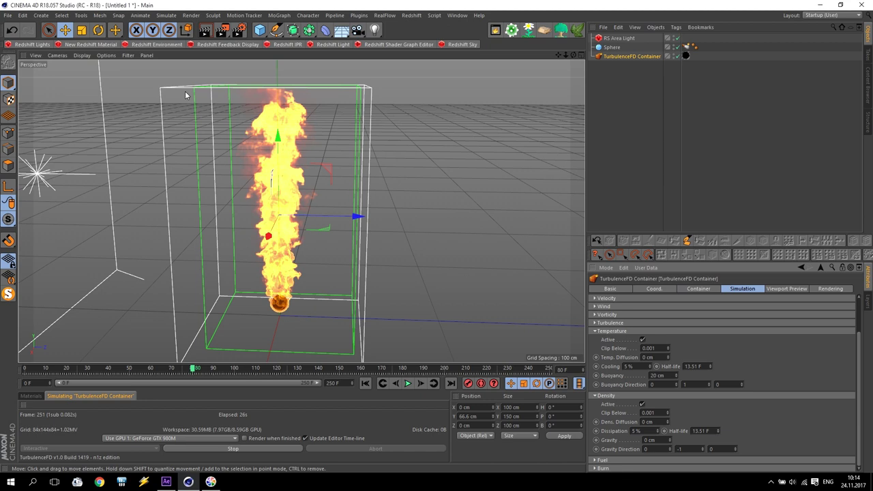
Return Cooling to 10%, then settle Cooling and Dissipation at 15% and inspect the flame
left_click(628, 366)
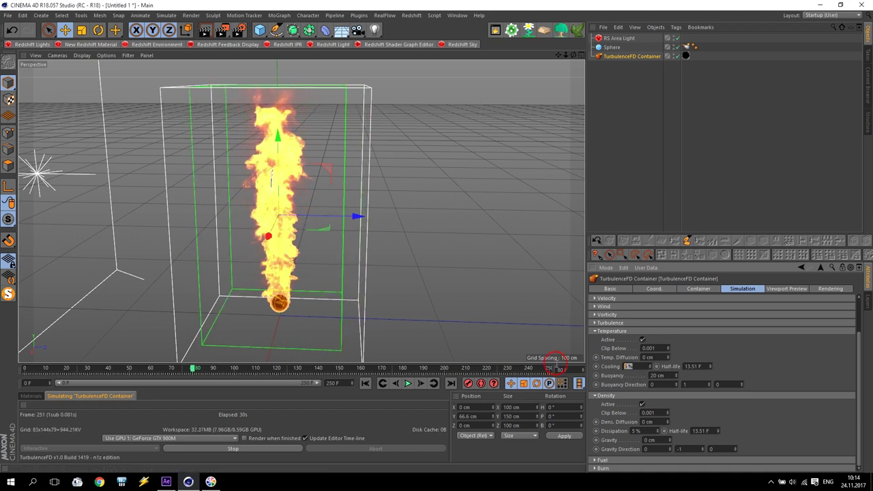
type("10")
key("Return")
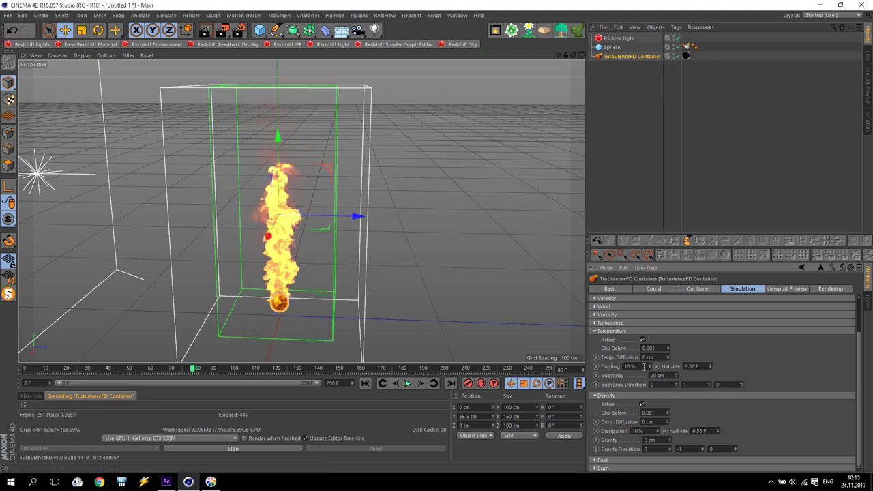
key("Return")
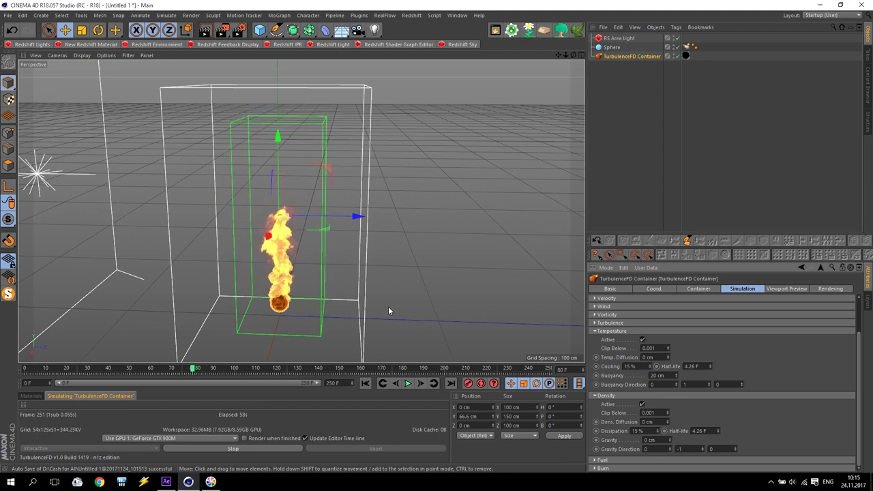
left_click_drag(449, 289, 421, 292, "alt")
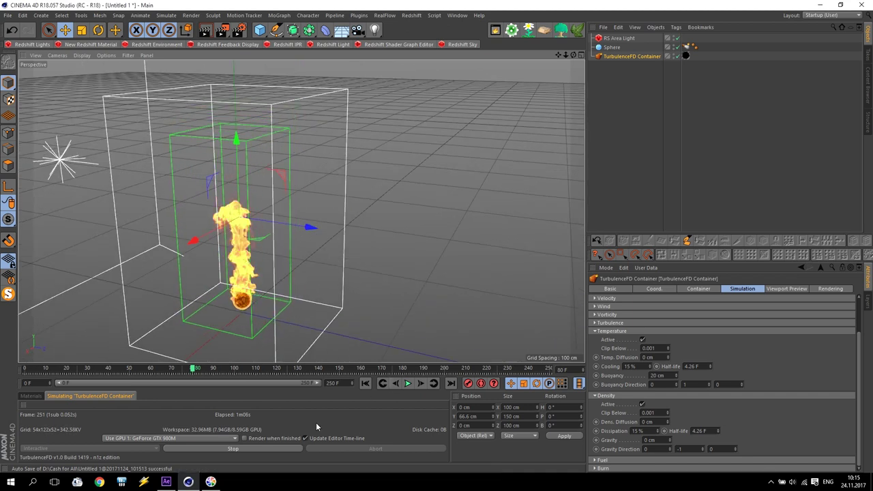
Re-cache the fire simulation in Cache mode up to frame 147 and set the scene end to frame 100
left_click(269, 448)
left_click(122, 451)
left_click(58, 429)
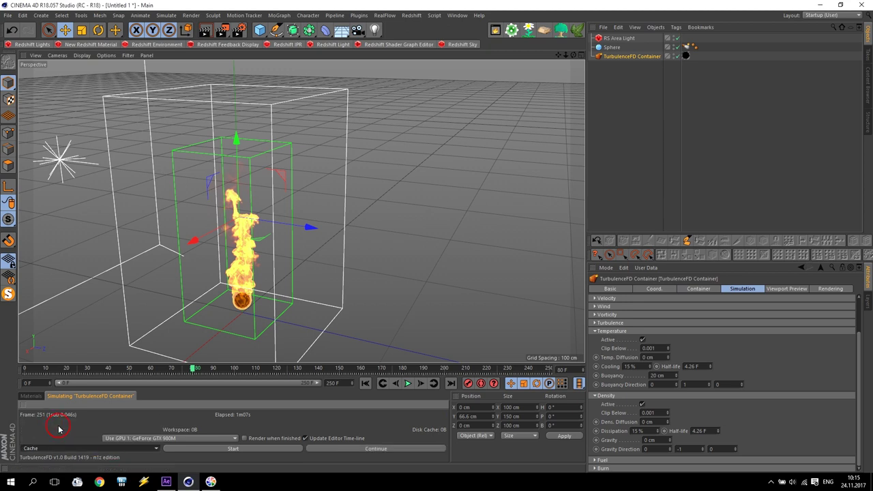
left_click(229, 448)
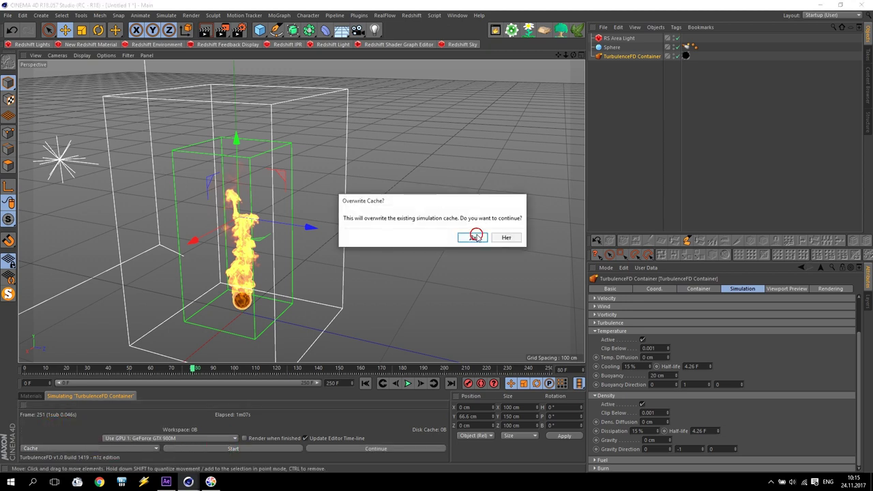
left_click(473, 234)
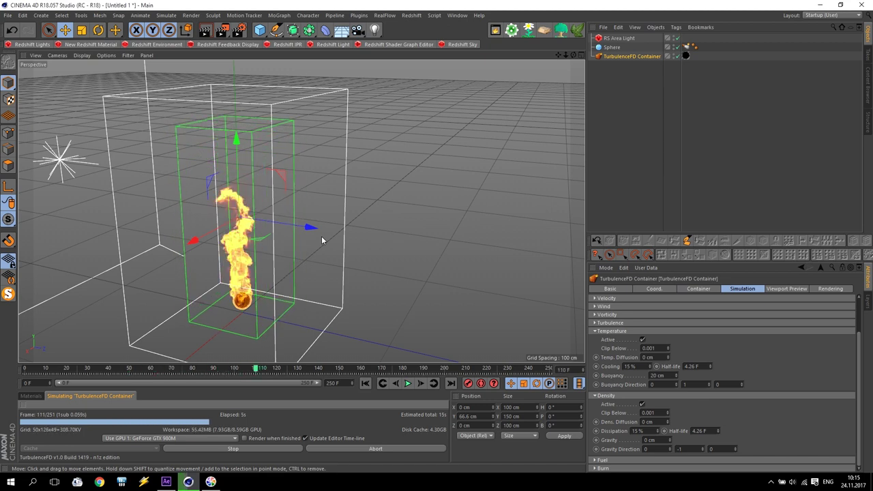
left_click(232, 448)
type("100")
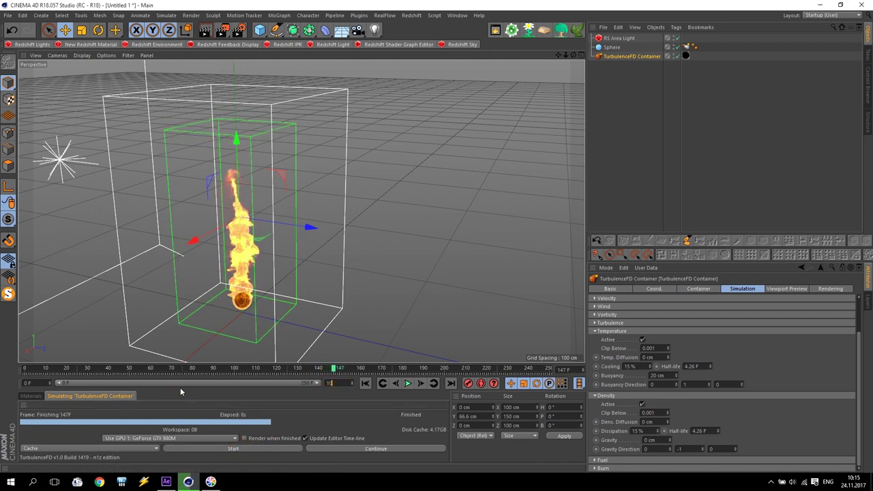
key("Return")
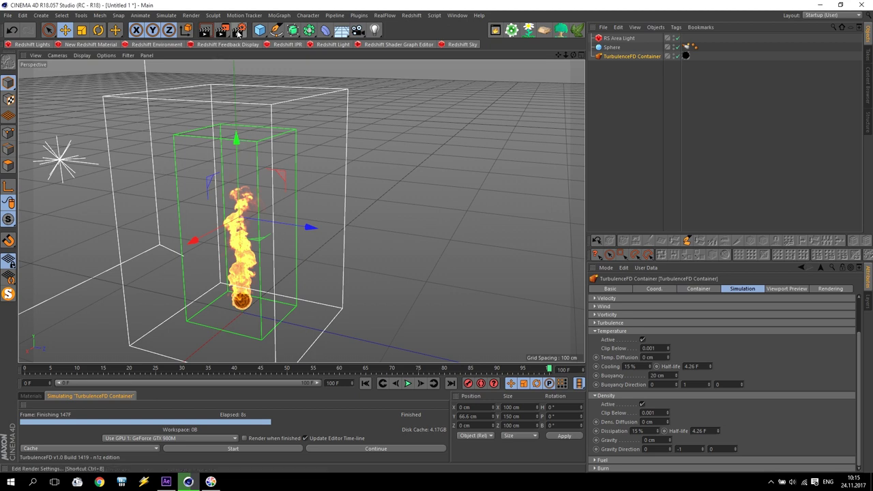
Orbit to a new angle on the flame and render a quick test frame, then close the viewer
scroll(301, 211, "up", 5)
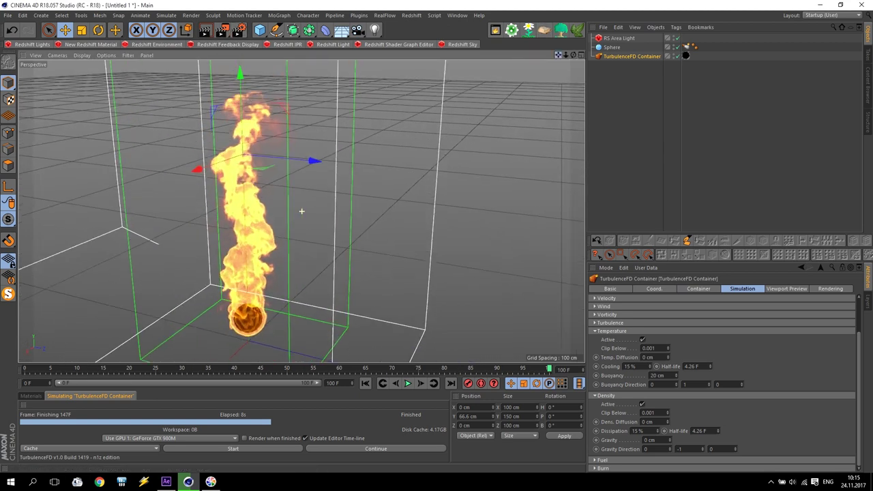
left_click_drag(301, 211, 385, 176, "alt")
left_click_drag(540, 65, 307, 179, "alt")
key("shift+r")
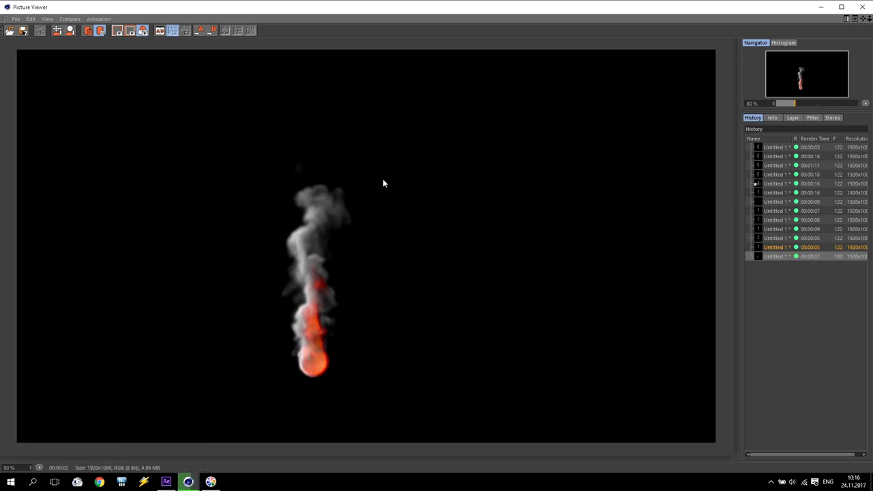
left_click(862, 6)
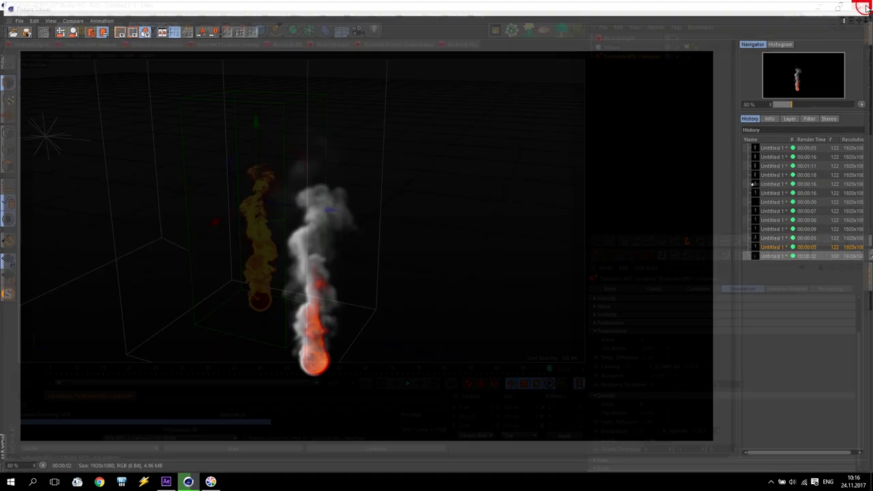
scroll(399, 215, "up", 3)
scroll(206, 260, "up", 2)
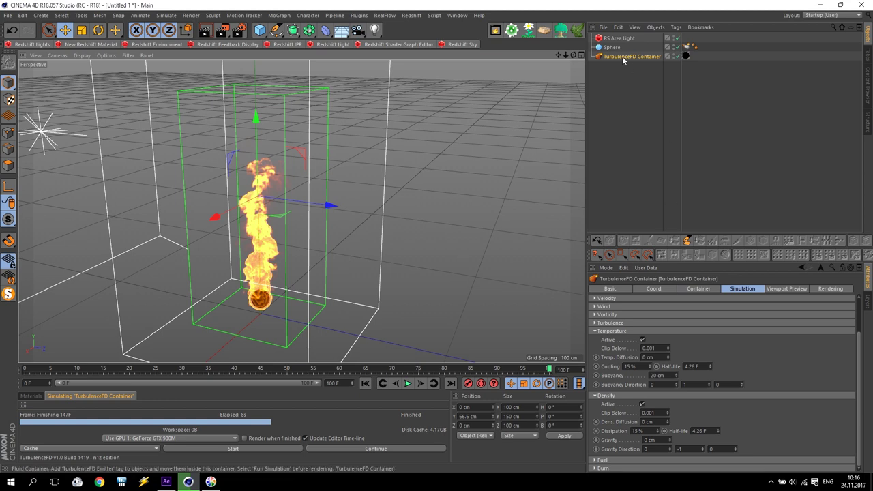
Set the container Voxel Size to 0.5 cm and re-simulate the fire, overwriting the cache
left_click(699, 289)
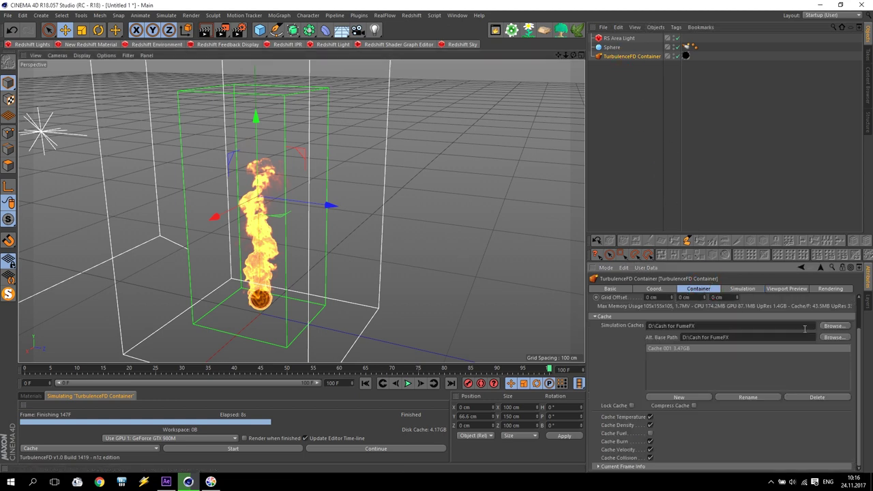
scroll(858, 372, "up", 2)
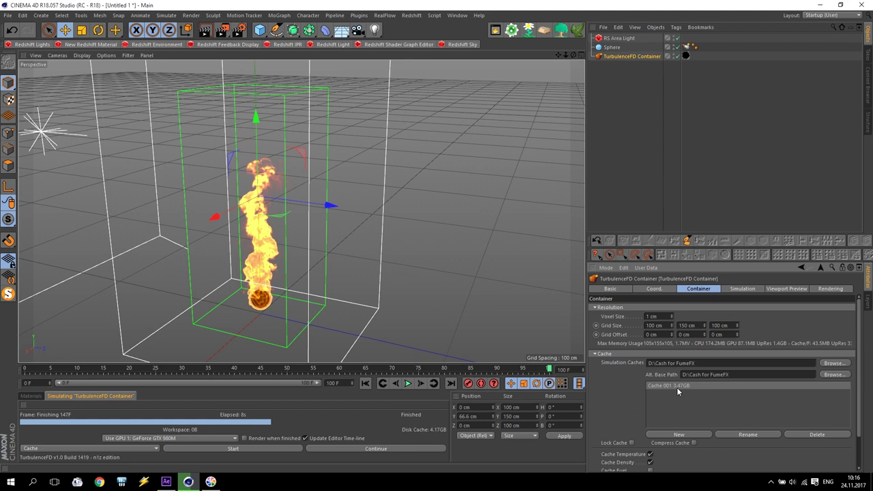
left_click(665, 315)
type("5")
key("Return")
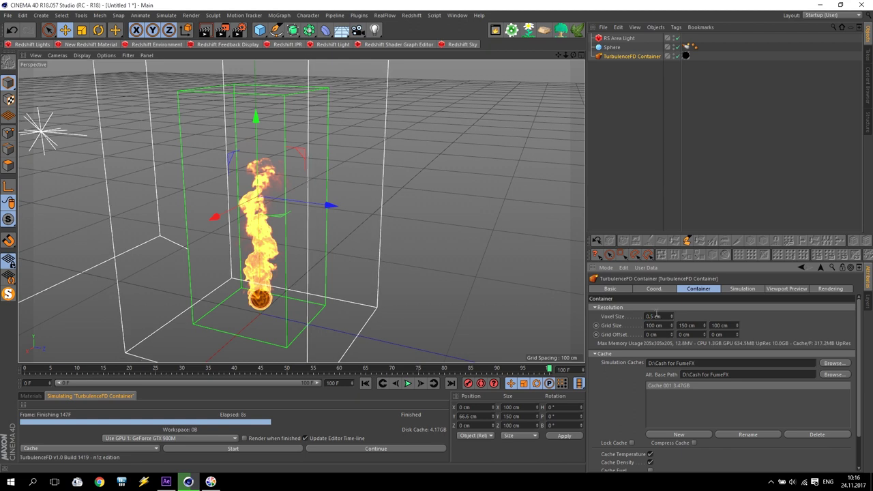
left_click(229, 448)
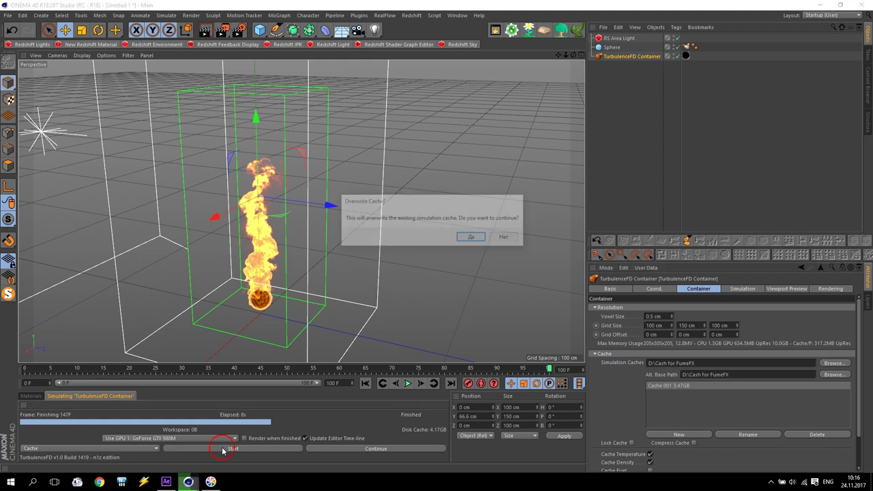
left_click(472, 237)
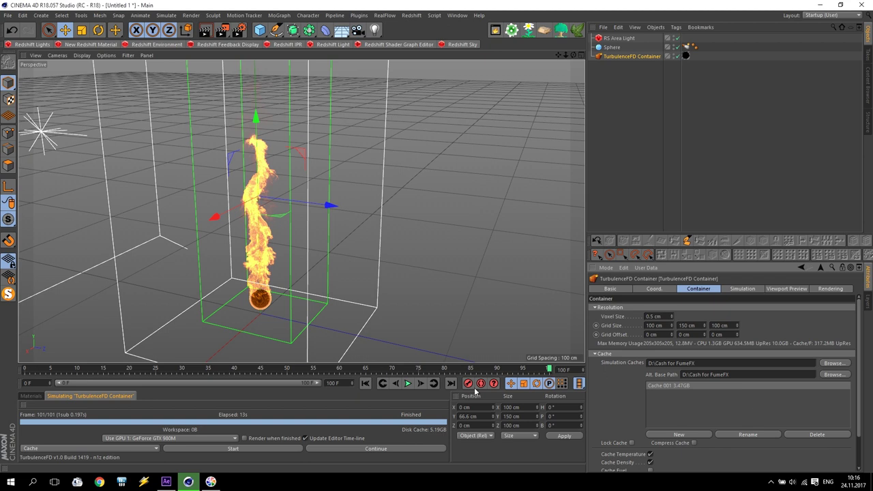
Scrub to around frame 90, render it, and compare with the earlier 2-second render
left_click(328, 368)
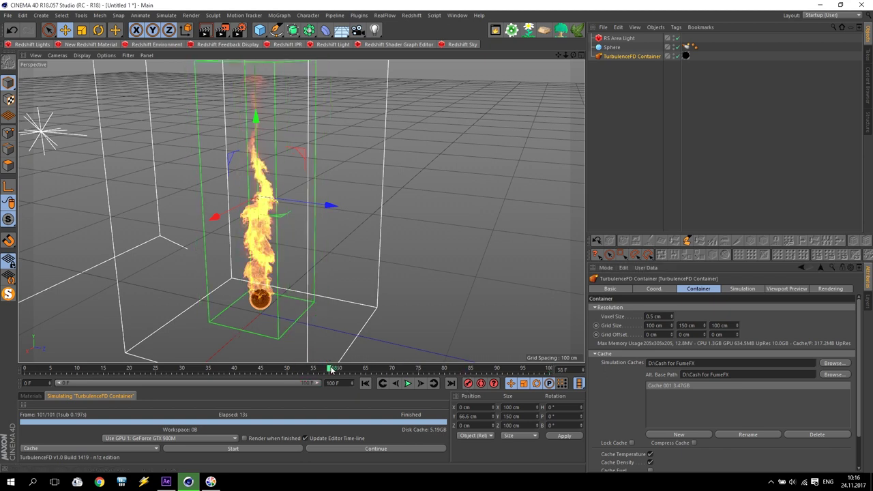
left_click_drag(330, 369, 649, 382)
left_click(680, 388)
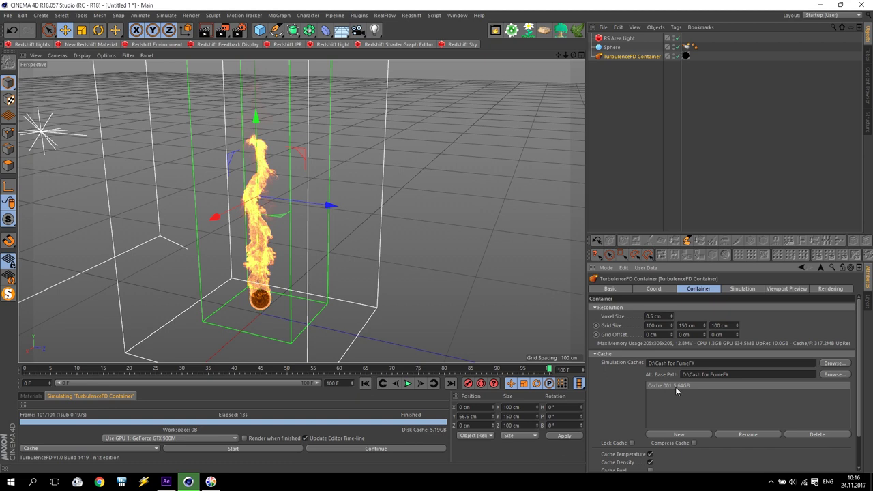
mouse_move(550, 370)
left_mouse_down()
mouse_move(499, 371)
mouse_move(549, 370)
left_mouse_up()
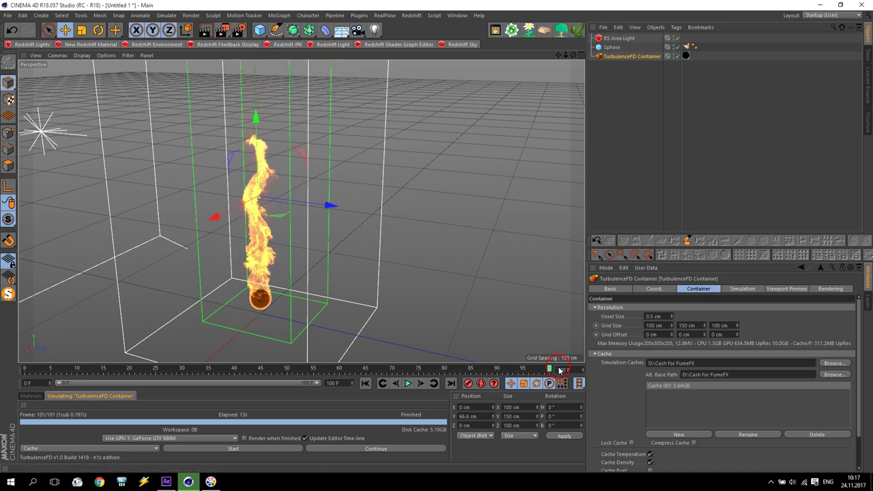
left_click(223, 31)
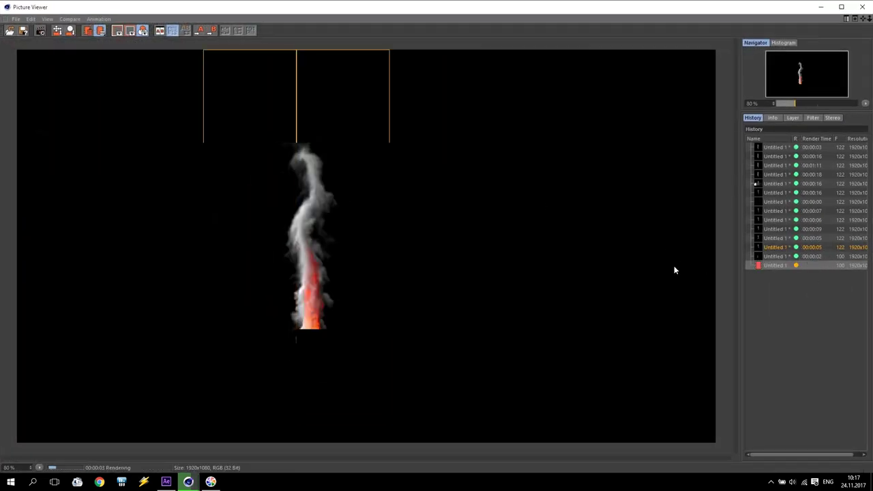
left_click(773, 256)
left_click(773, 266)
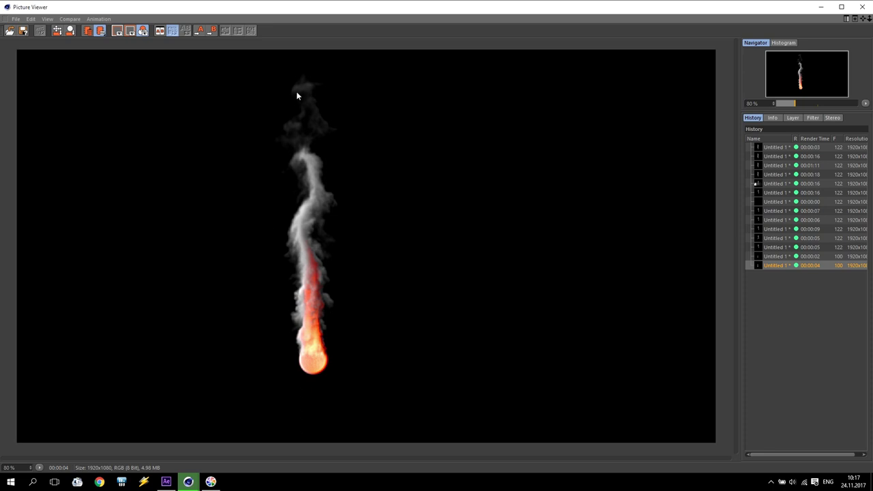
Set Voxel Size to 0.25 cm and re-simulate the fire, overwriting the existing cache
left_click(862, 7)
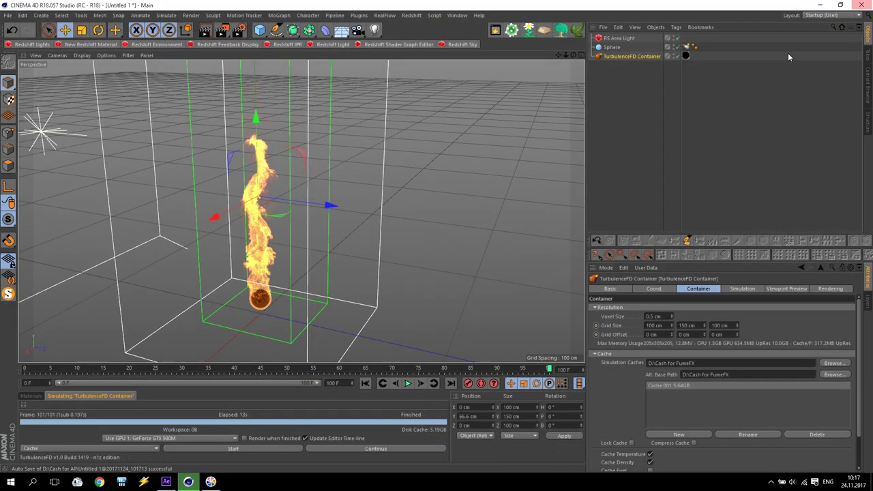
double_click(650, 316)
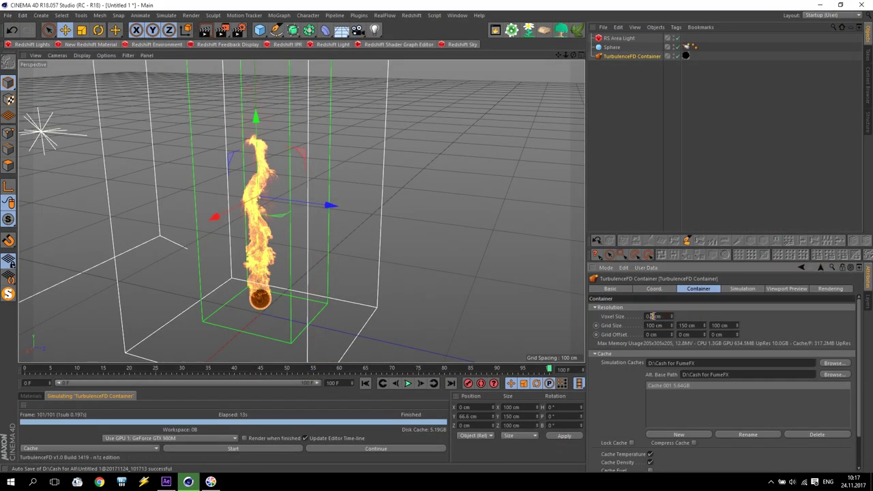
type("0.25")
key("Return")
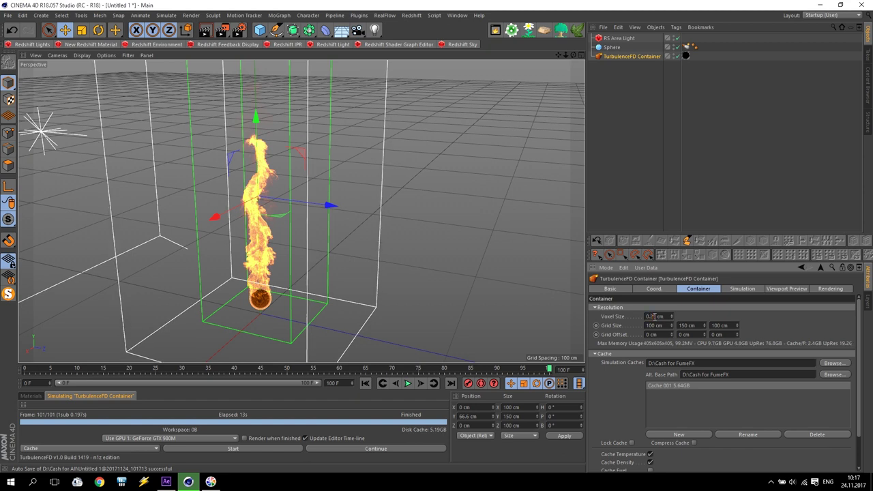
left_click(233, 447)
left_click(470, 237)
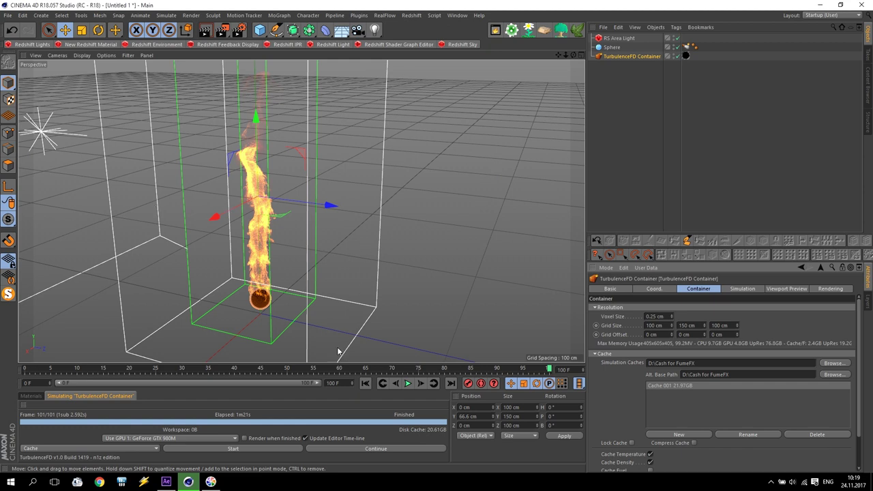
Render the 0.25 cm fire and compare it with the 2- and 4-second renders, zooming into the smoke detail
left_click(222, 30)
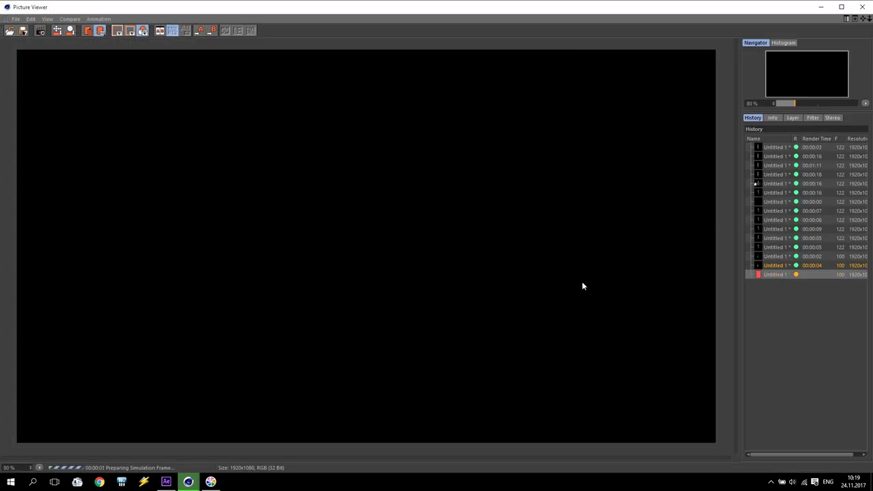
left_click(779, 255)
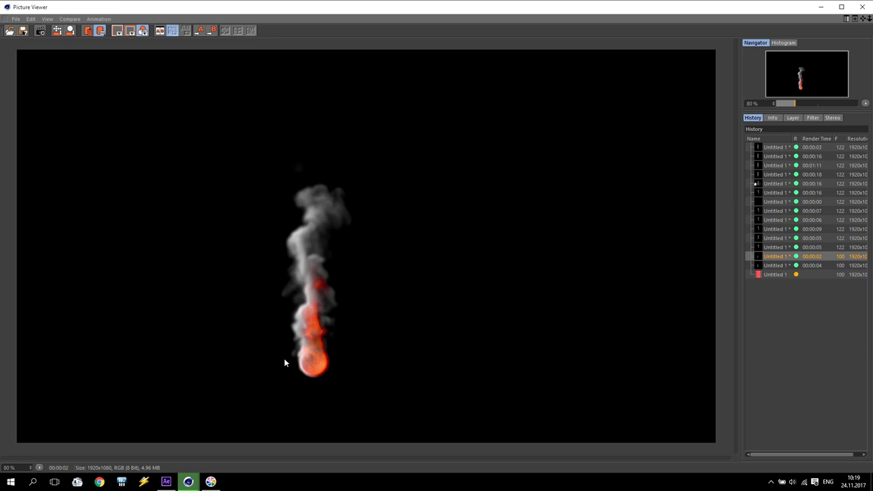
left_click(773, 265)
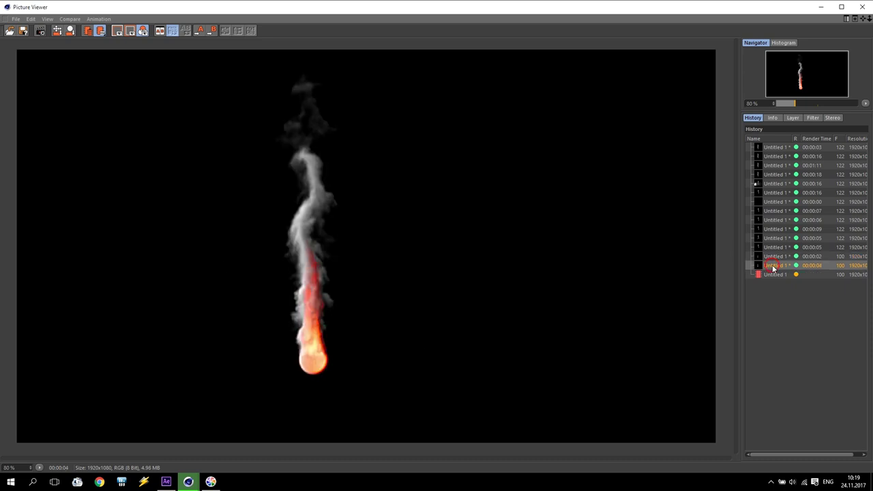
left_click(775, 274)
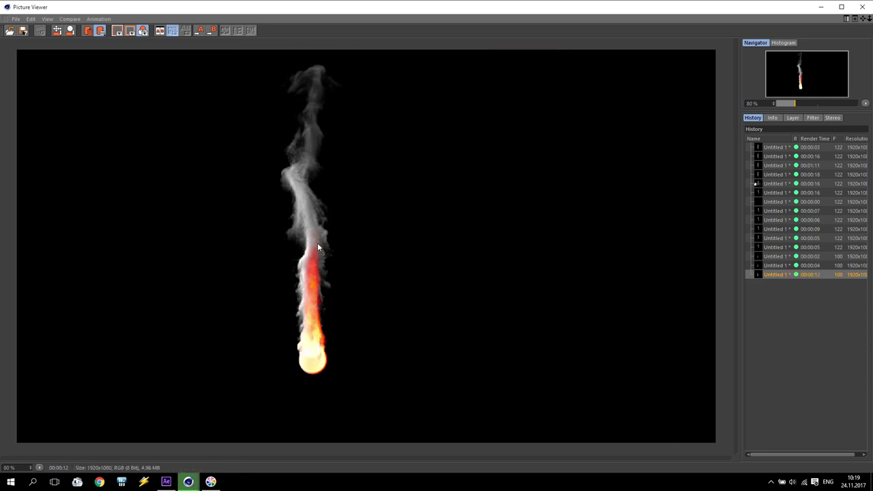
left_click(775, 266)
left_click(775, 274)
scroll(293, 235, "up", 4)
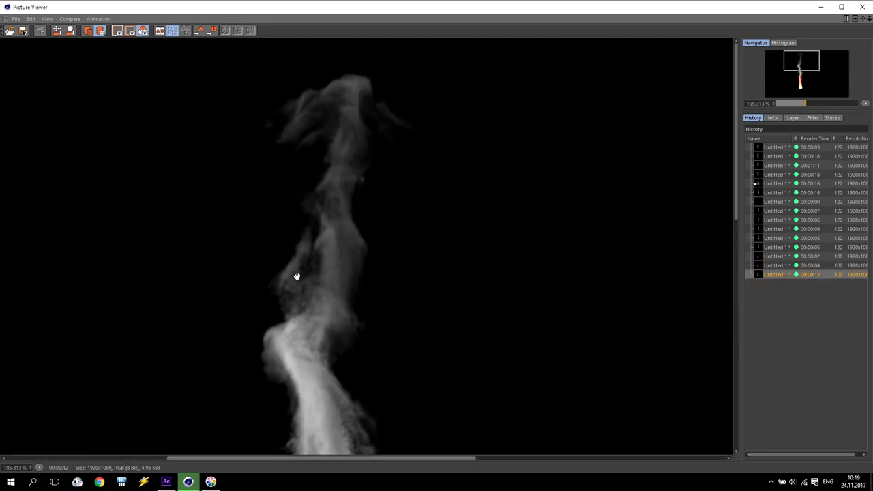
left_click_drag(341, 298, 322, 239)
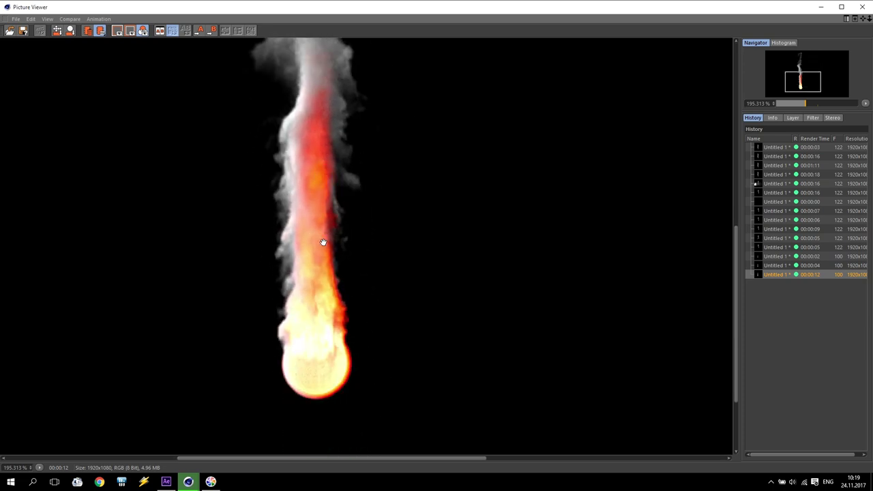
scroll(322, 241, "down", 1)
left_click(862, 7)
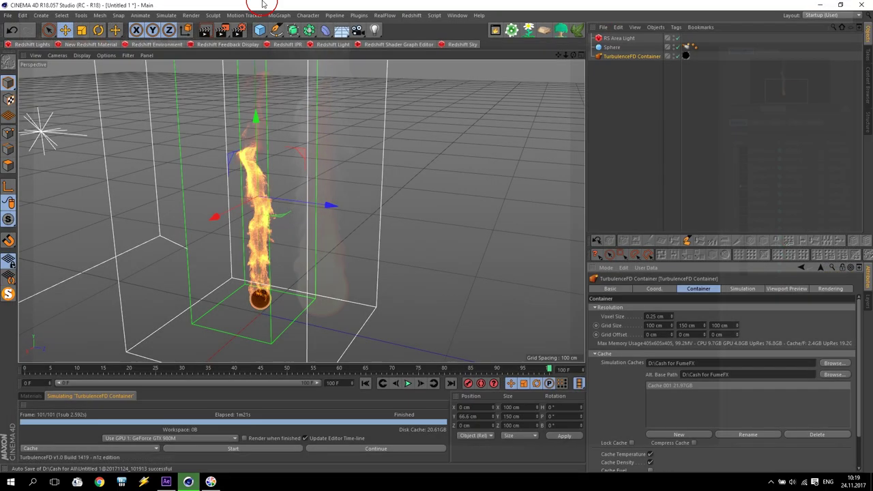
left_click(239, 30)
Raise Redshift Volume Samples from 128 to 512 in the Basic render settings
left_click(116, 39)
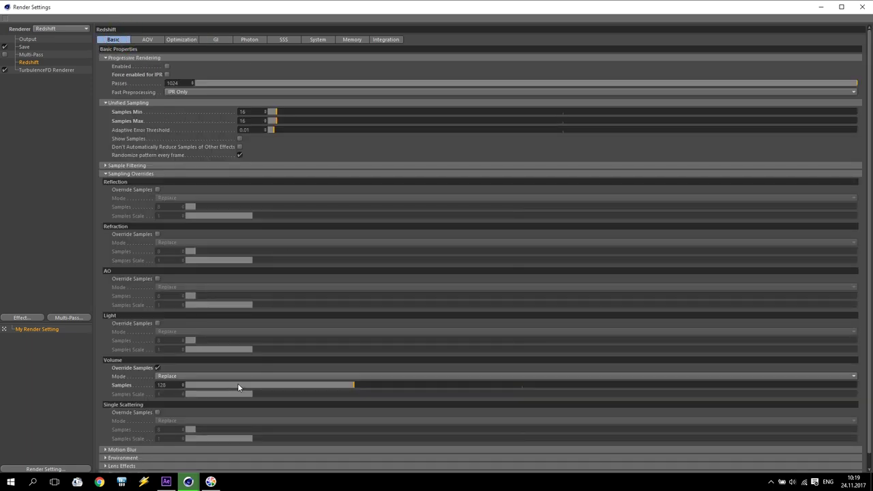
left_click_drag(237, 384, 856, 385)
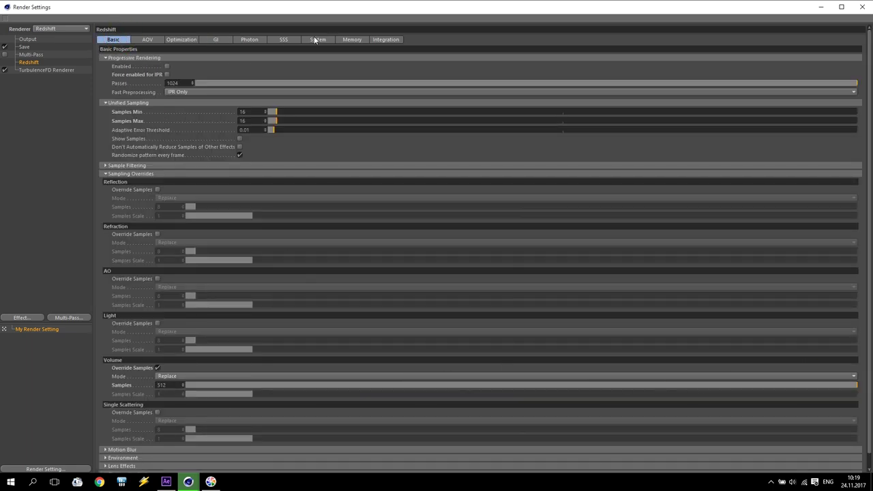
left_click(862, 7)
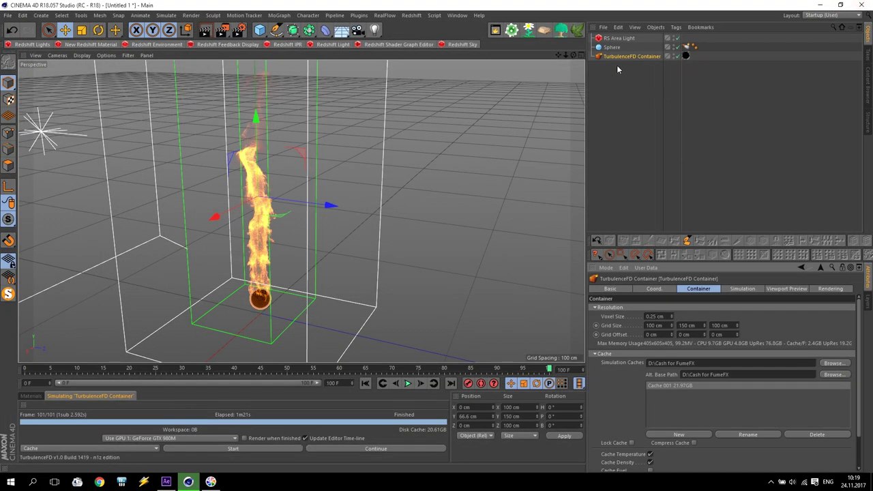
Orbit to a lower, closer view of the fire column and render it
left_click_drag(244, 247, 344, 238, "alt")
left_click_drag(565, 54, 535, 51)
left_click(222, 30)
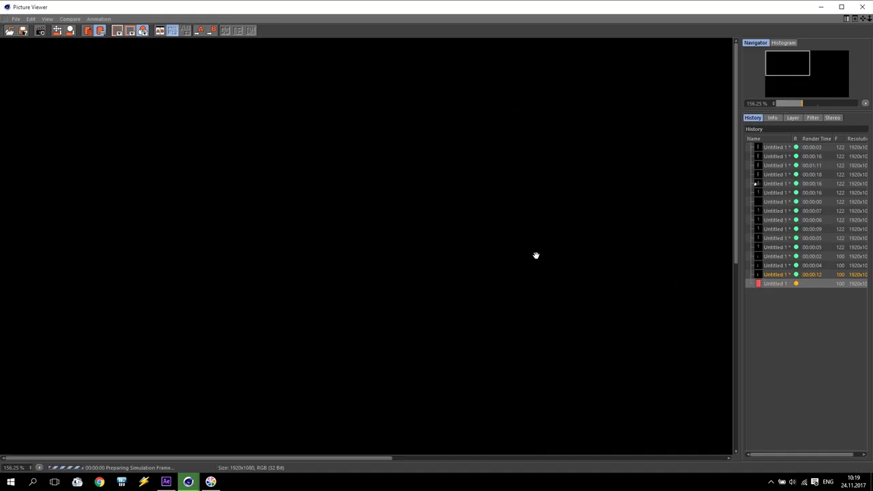
scroll(517, 254, "down", 3)
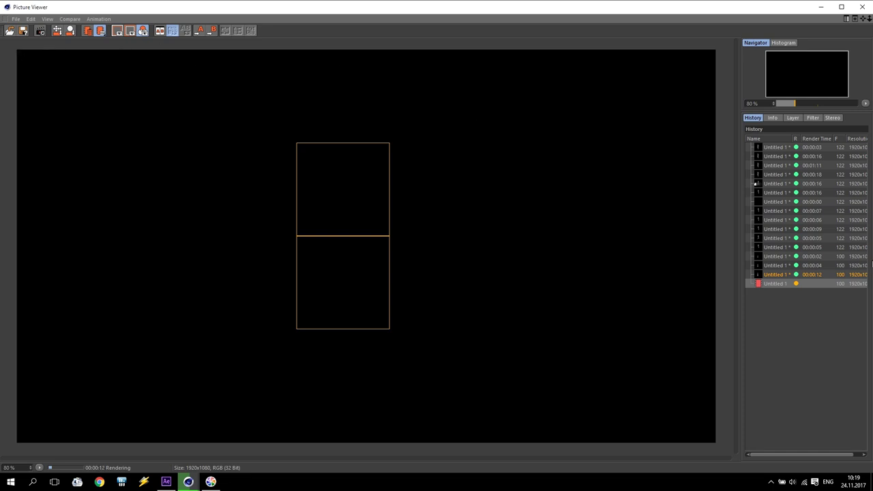
left_click(189, 481)
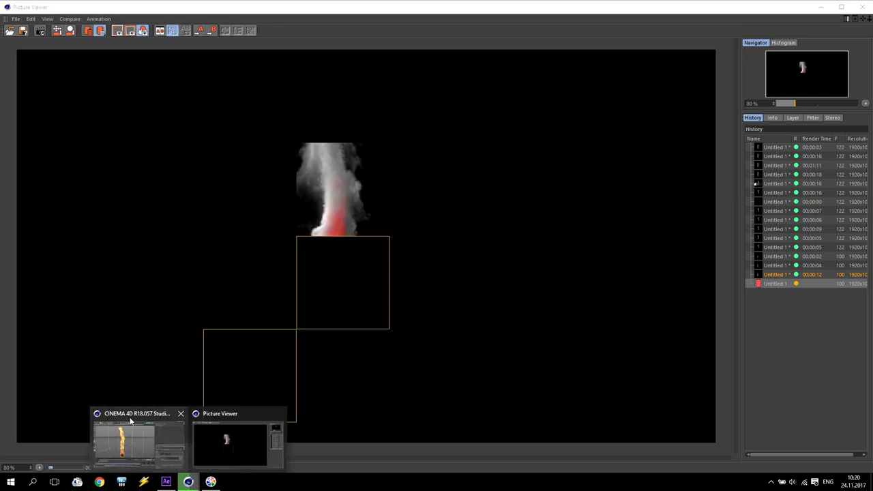
left_click(356, 471)
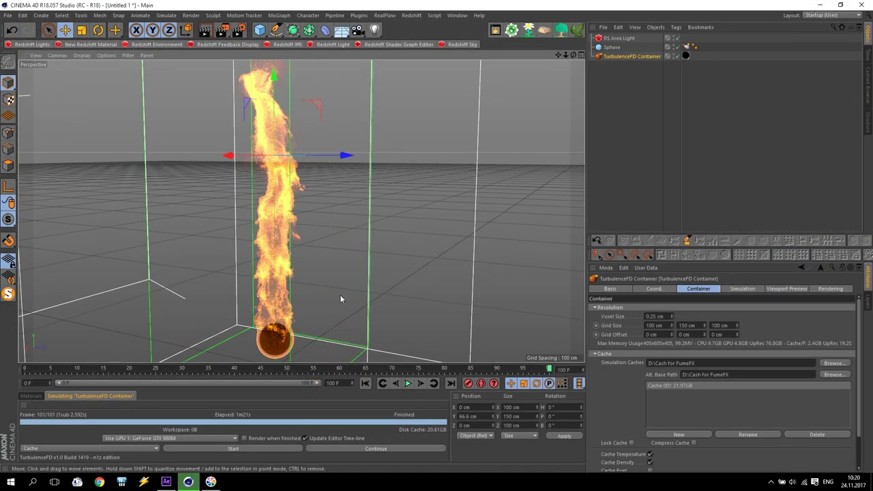
Open the RS Volume shader graph and set the first emission ramp knot to bright green
left_click(31, 396)
double_click(50, 422)
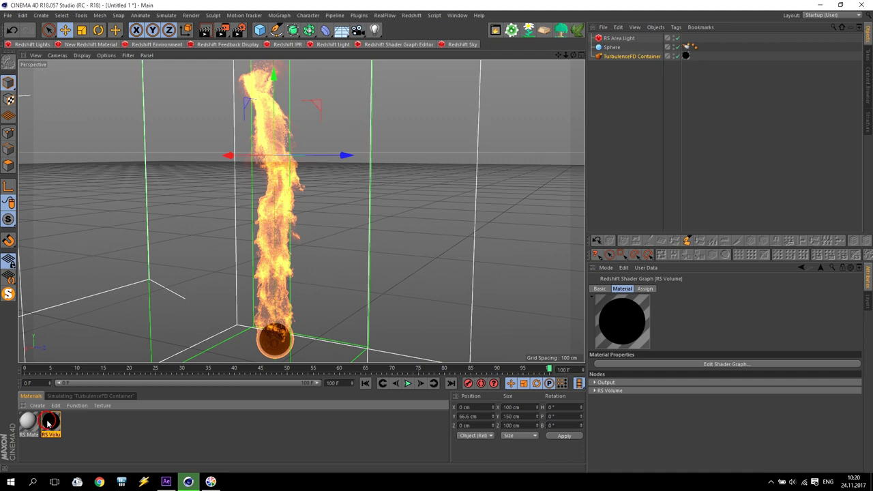
left_click(264, 93)
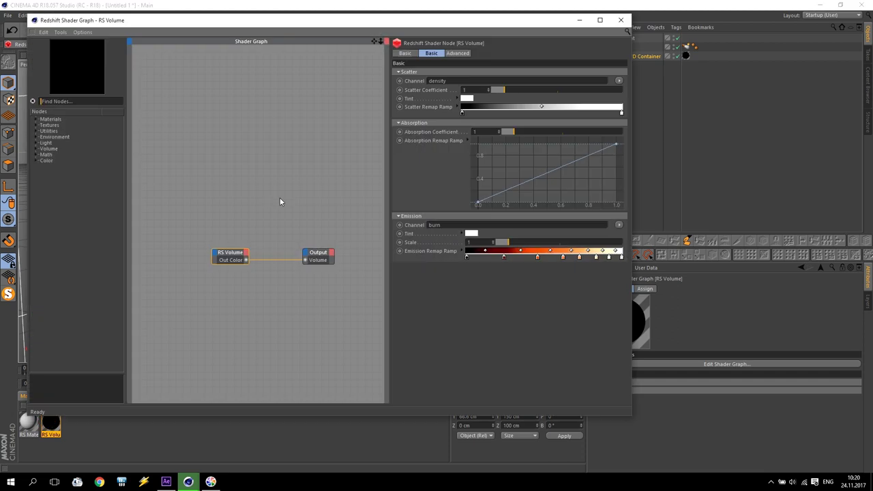
double_click(503, 257)
left_click(502, 258)
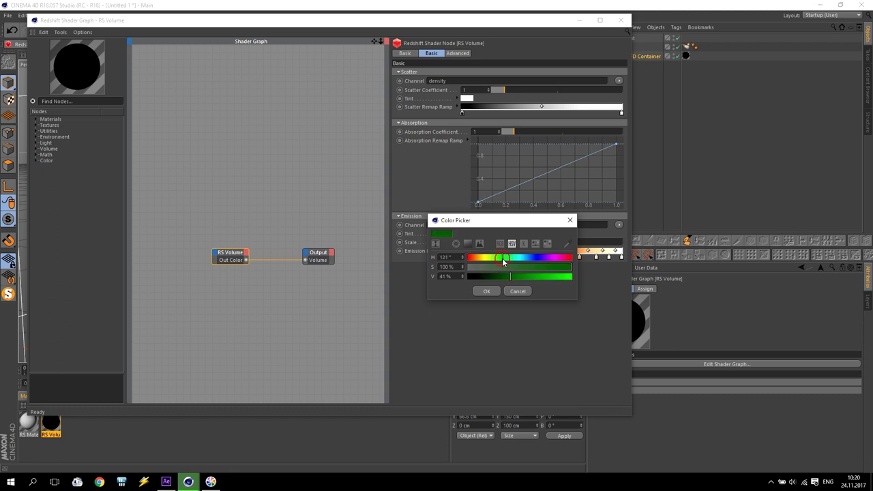
left_click_drag(510, 276, 528, 281)
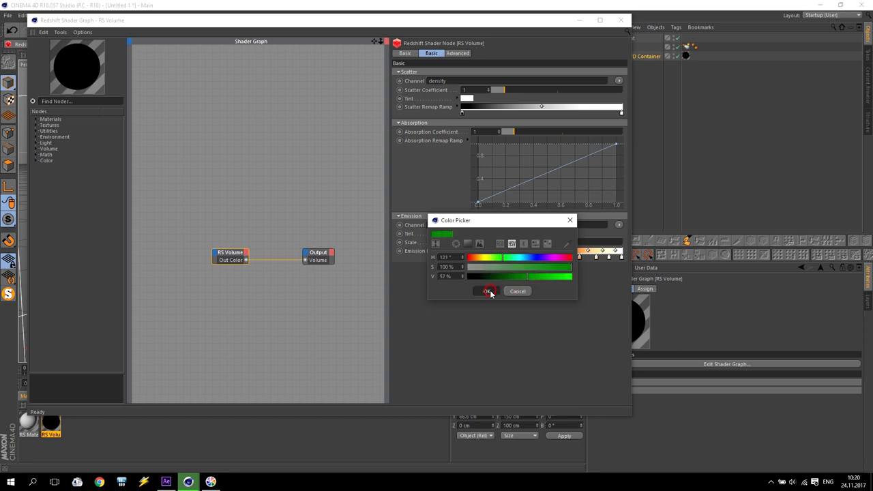
left_click(486, 291)
Color the next two emission ramp knots green and a paler, less saturated green
double_click(538, 256)
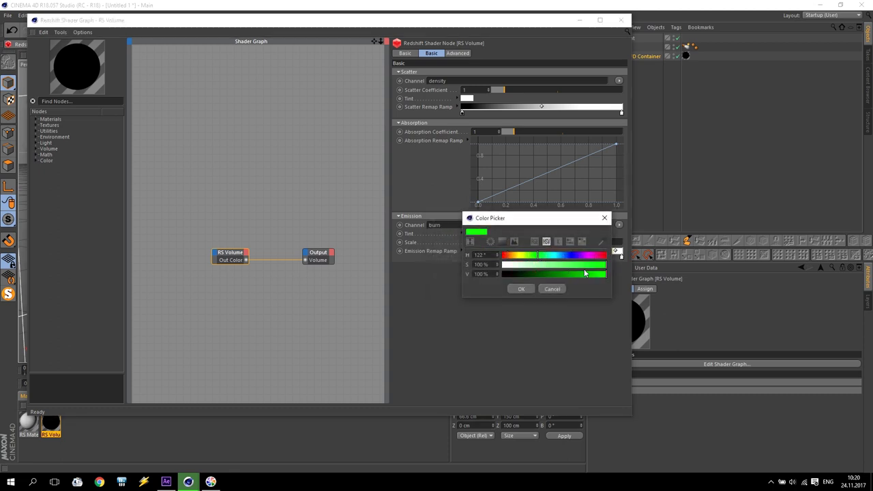
left_click(518, 289)
double_click(563, 257)
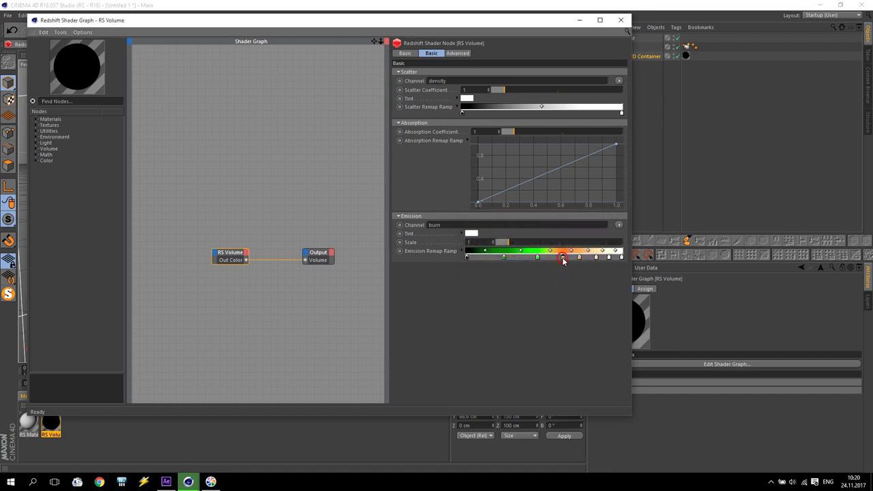
left_click(561, 257)
left_click(576, 265)
left_click(546, 291)
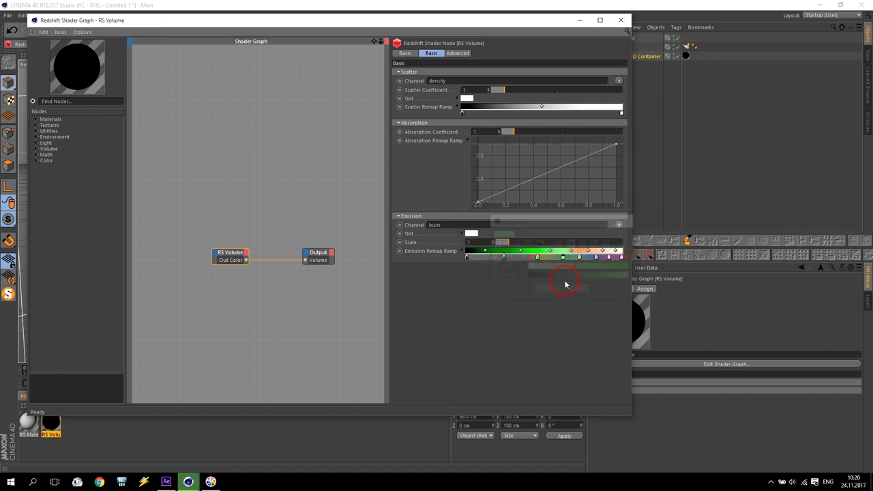
Set the last two emission ramp knots to yellow-green and close the shader graph and material editor
double_click(581, 257)
left_click(571, 256)
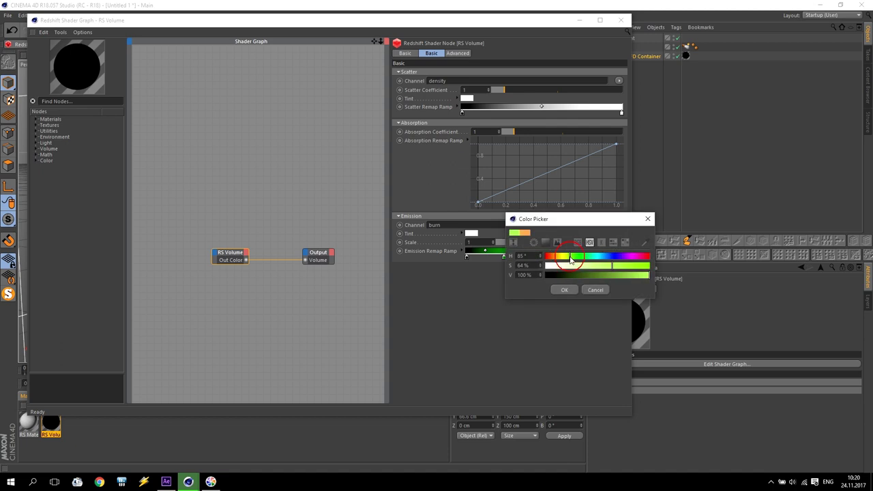
left_click(565, 290)
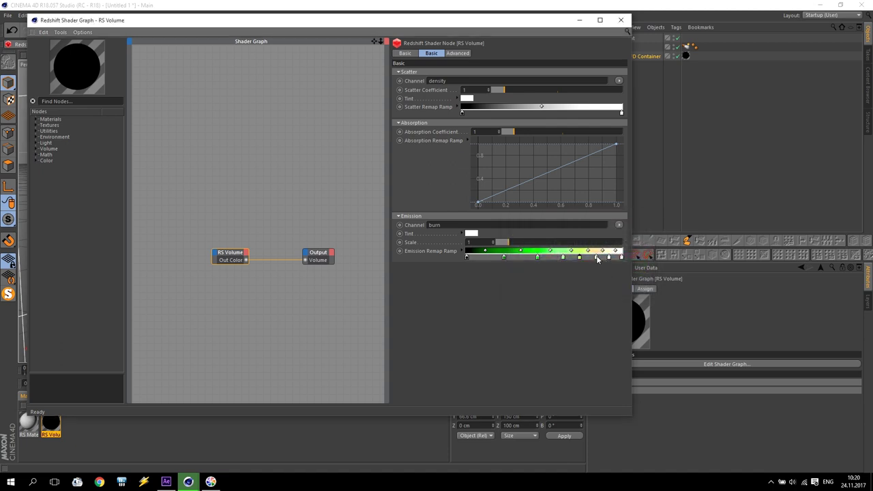
double_click(590, 257)
left_click(589, 256)
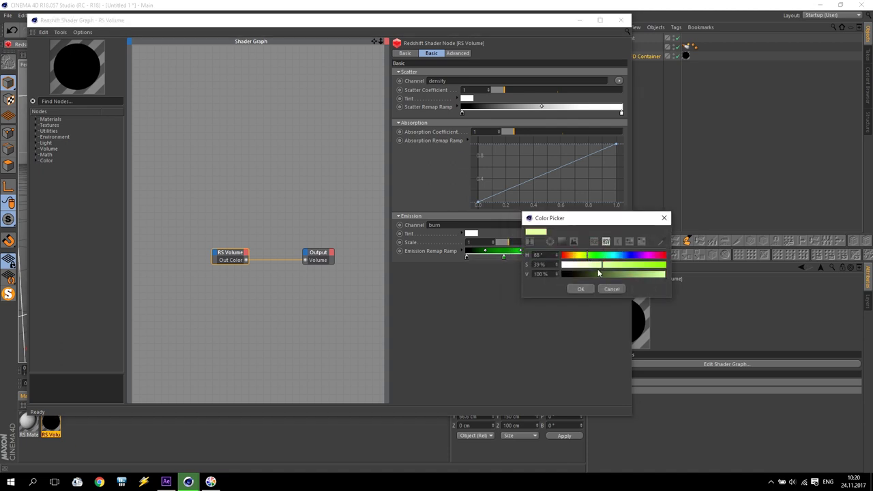
left_click(580, 289)
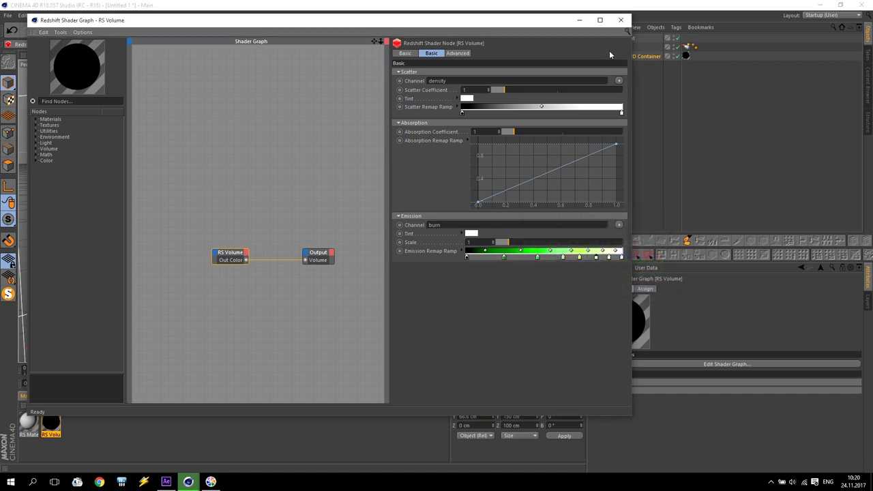
left_click(621, 19)
left_click(413, 58)
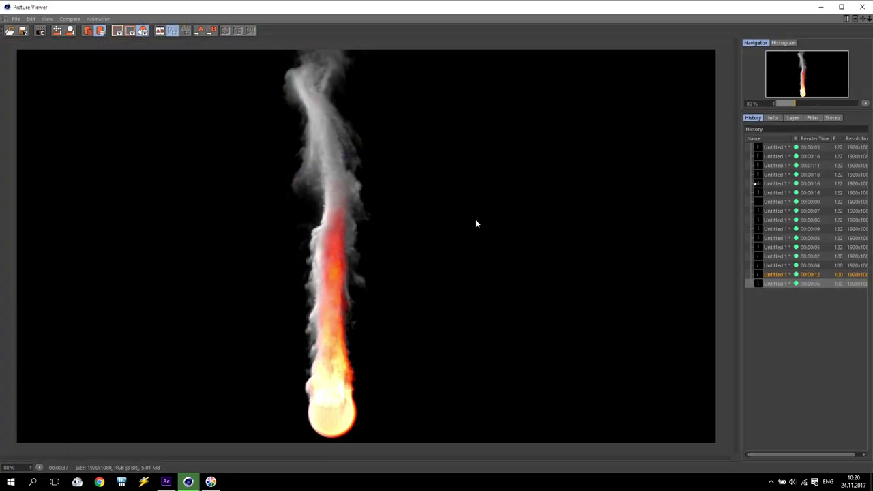
Test-render the green-glowing fire, then stop the render and return to the scene
key("shift+r")
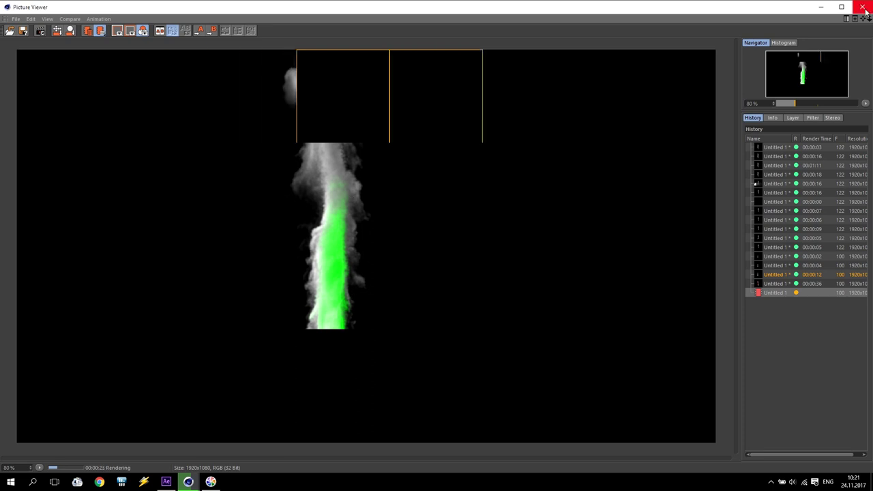
left_click(635, 136)
left_click(449, 274)
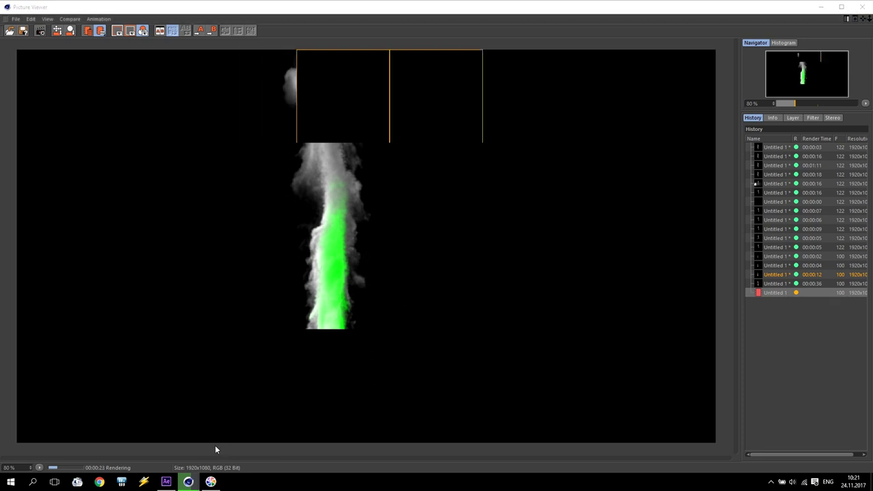
key("alt+Tab")
Change the scatter ramp's white end knot to fully saturated red, keeping the black start
double_click(51, 422)
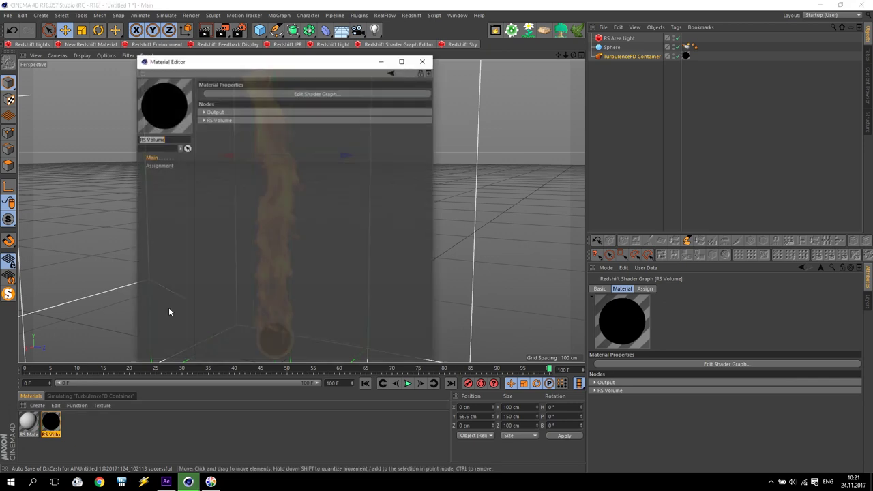
left_click(312, 93)
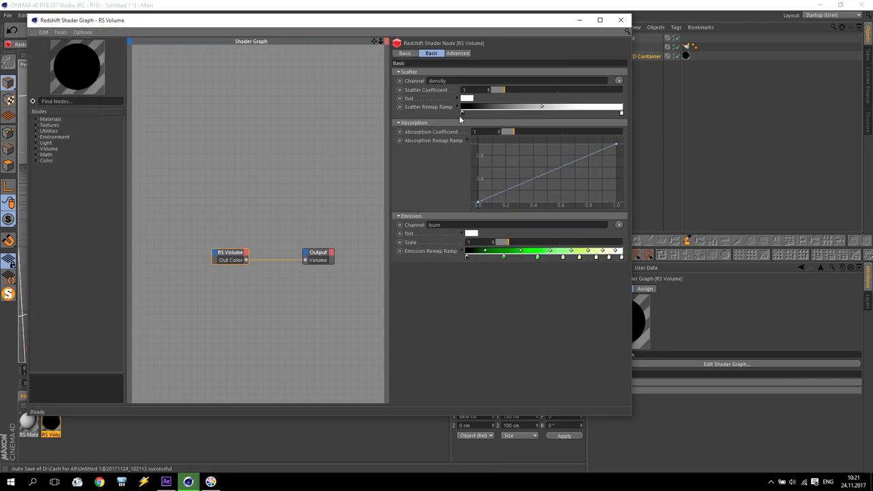
double_click(621, 112)
left_click_drag(655, 122, 763, 120)
left_click(607, 146)
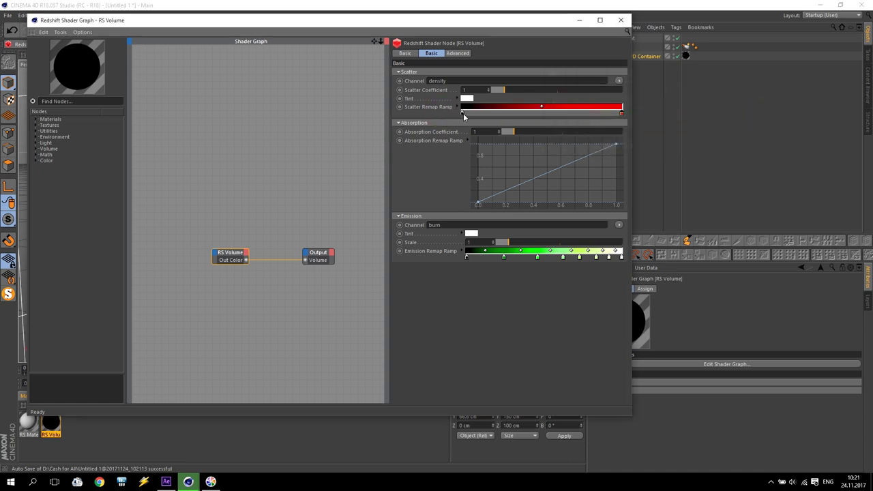
double_click(462, 114)
left_click(477, 145)
left_click(620, 20)
Render to see red smoke around the green flame, then stop the render
left_click(496, 31)
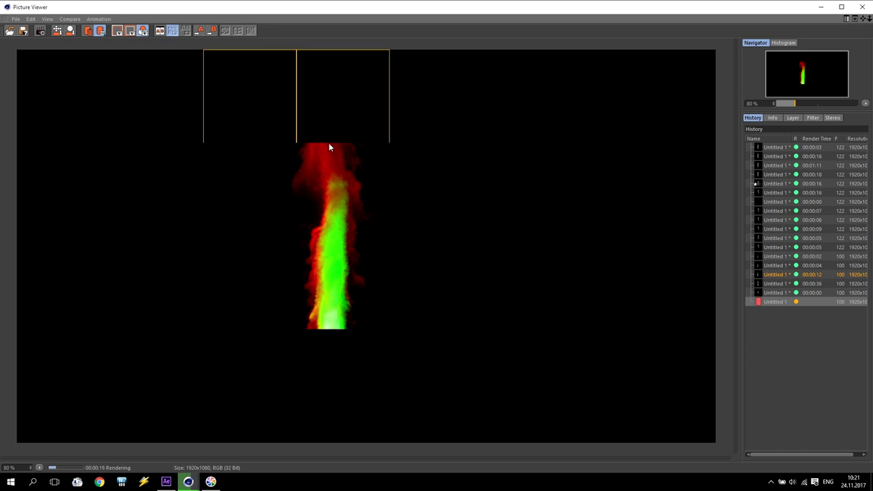
left_click(862, 8)
left_click(466, 273)
Reset the scatter ramp's end knot from red back to white
left_click(338, 93)
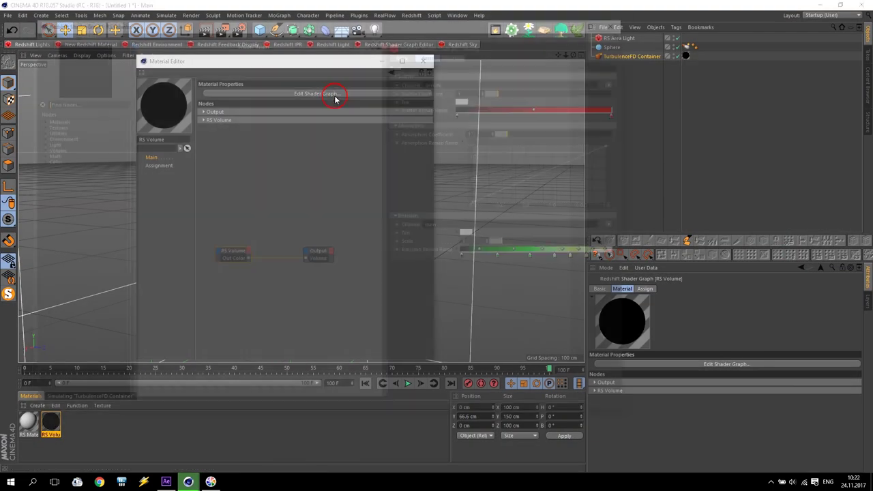
double_click(503, 257)
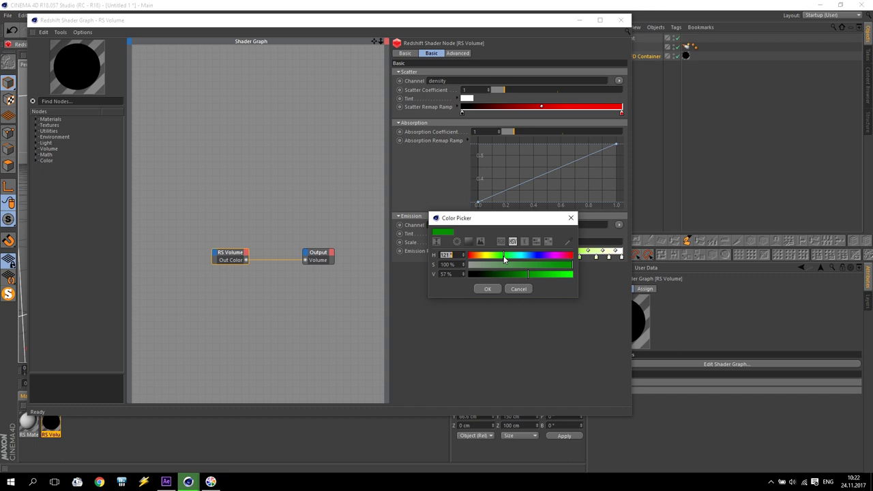
left_click(524, 288)
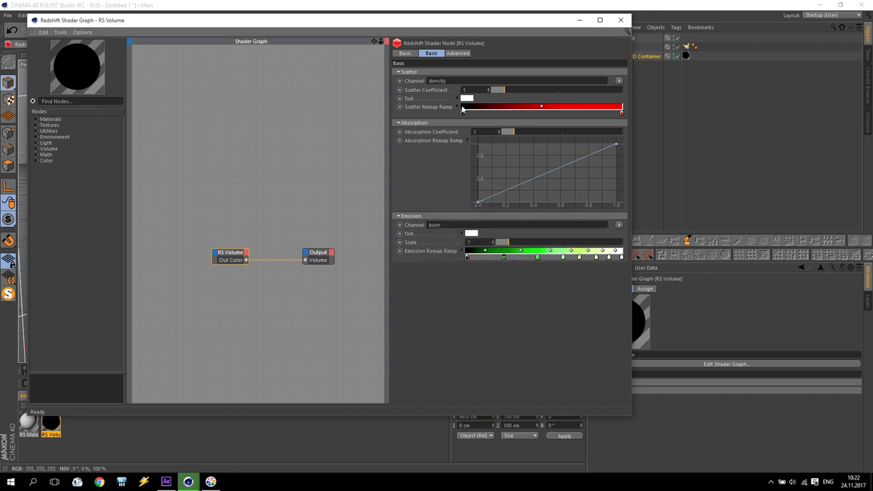
double_click(622, 114)
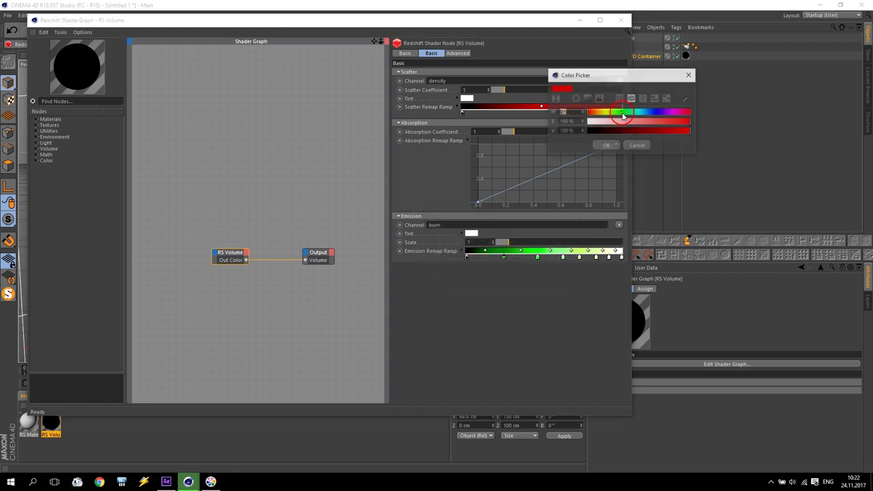
left_click(606, 145)
left_click(620, 20)
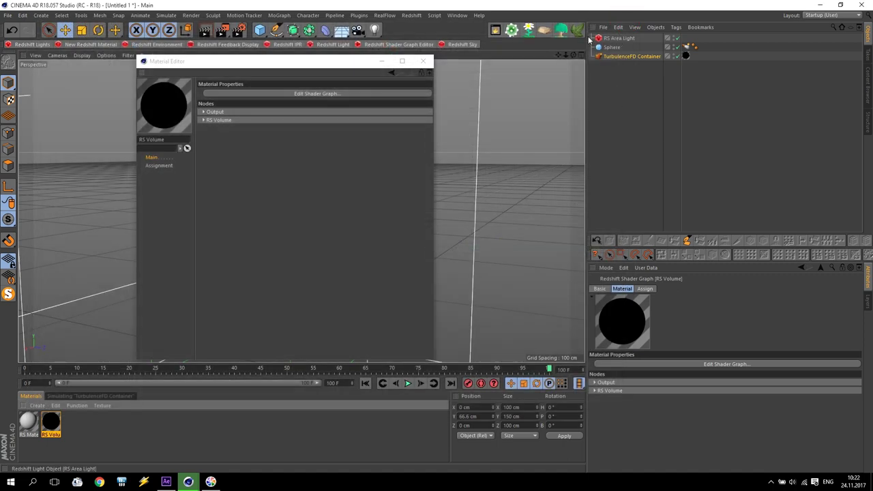
left_click(423, 61)
Tint the RS Area Light pale green (H 114°, S 23%) and render the scene
left_click(618, 38)
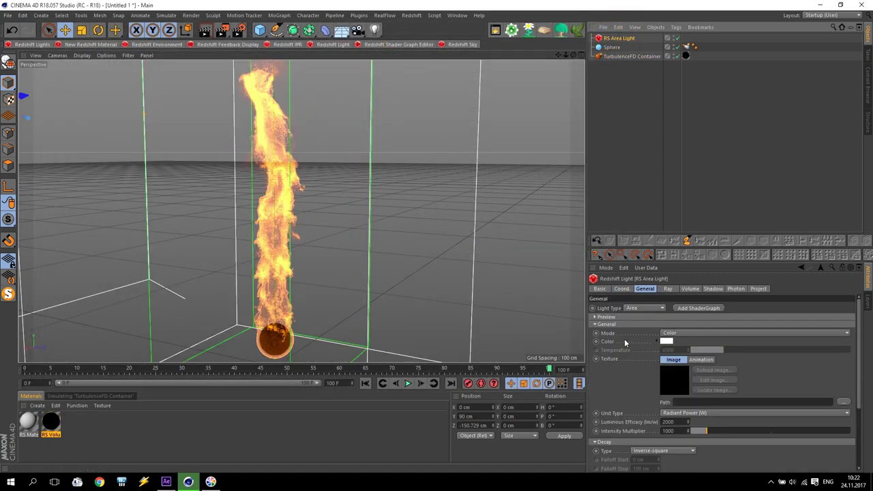
left_click(667, 341)
left_click_drag(659, 349, 666, 349)
left_click(655, 372)
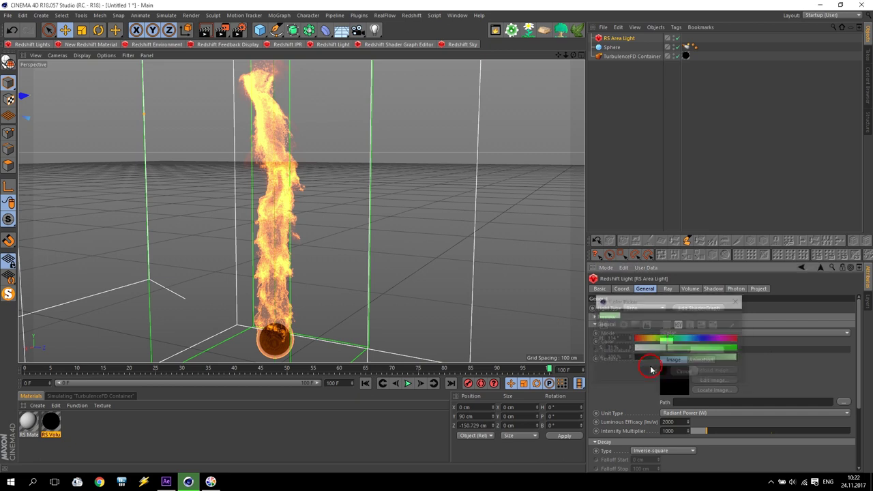
left_click(222, 30)
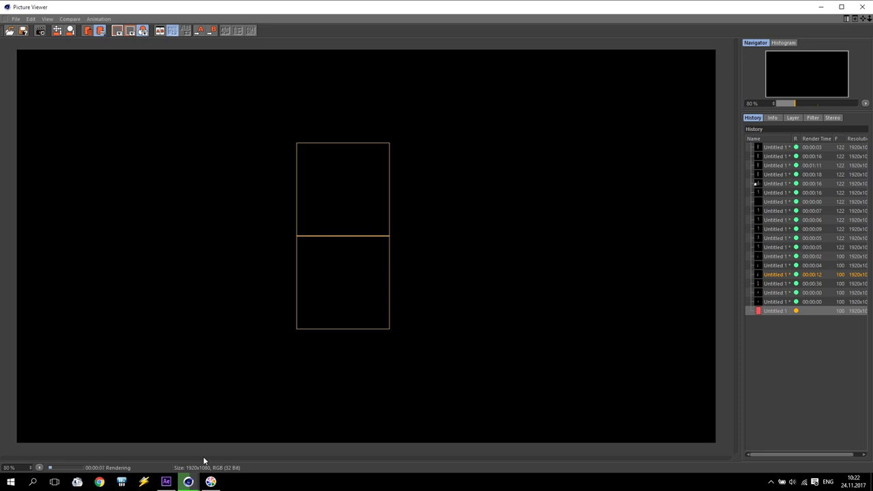
Move the orange original render below the new green render in history and toggle between them
mouse_move(188, 482)
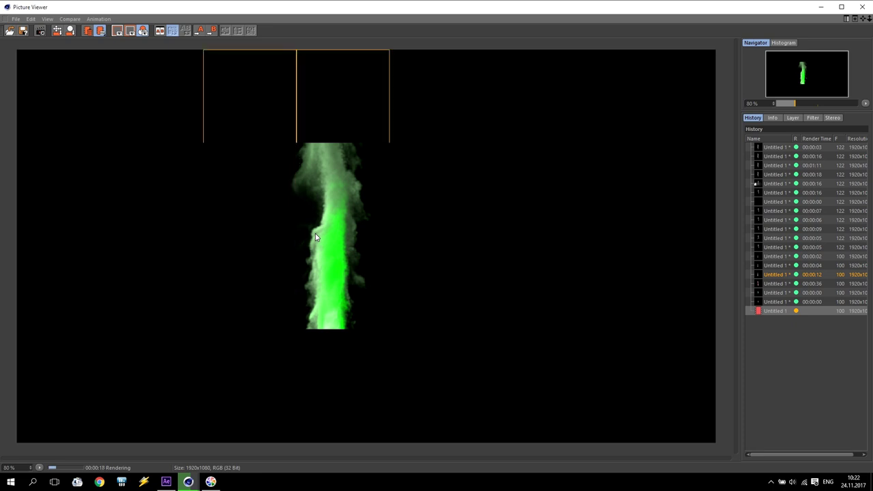
left_click_drag(775, 283, 775, 318)
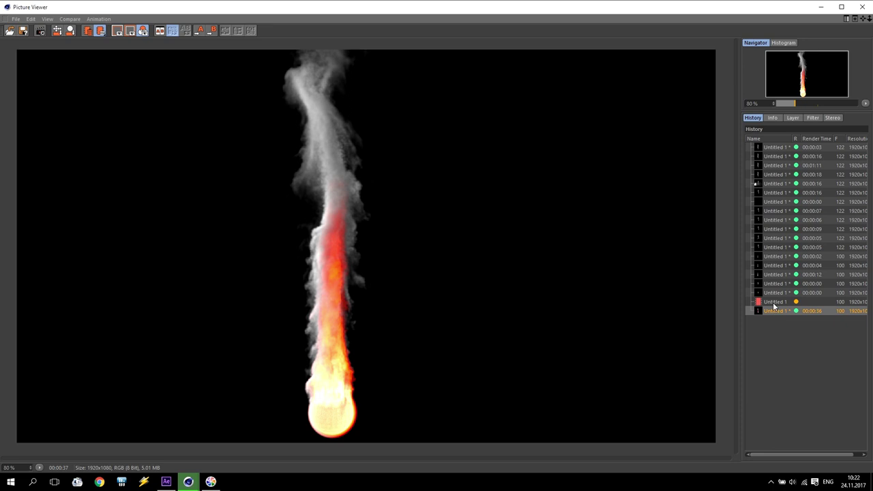
left_click(774, 305)
left_click(775, 310)
left_click(775, 303)
left_click(775, 310)
left_click(774, 304)
left_click(775, 310)
left_click(775, 303)
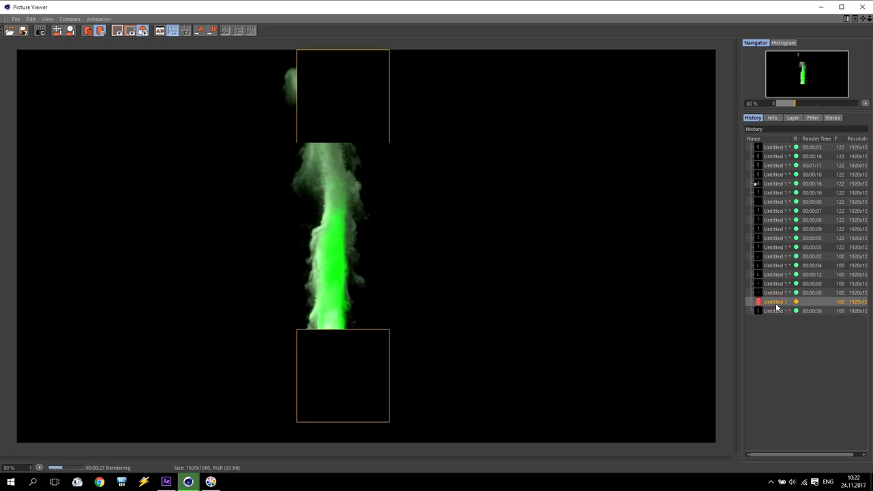